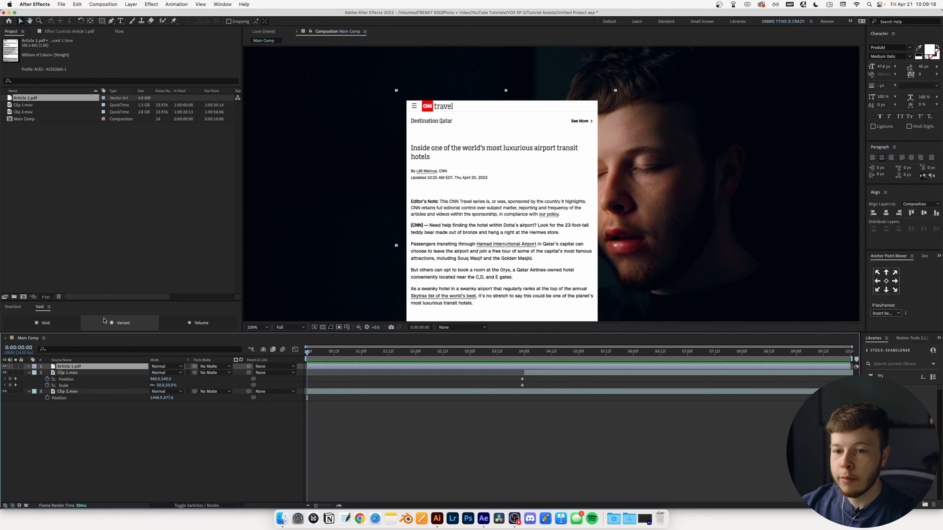
- Apply Color Key to the article and sample its white background as the key colour
key("ctrl+space")
type("col")
key("Down")
key("Down")
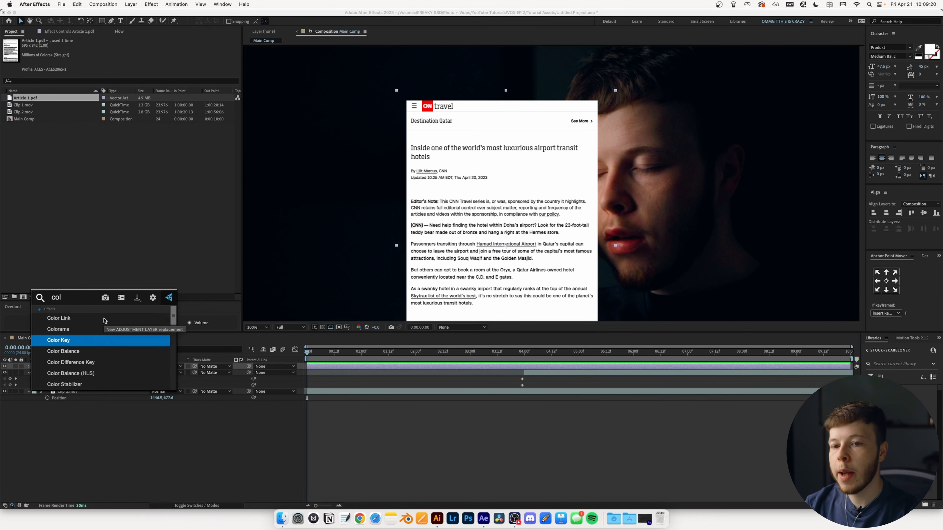
key("Return")
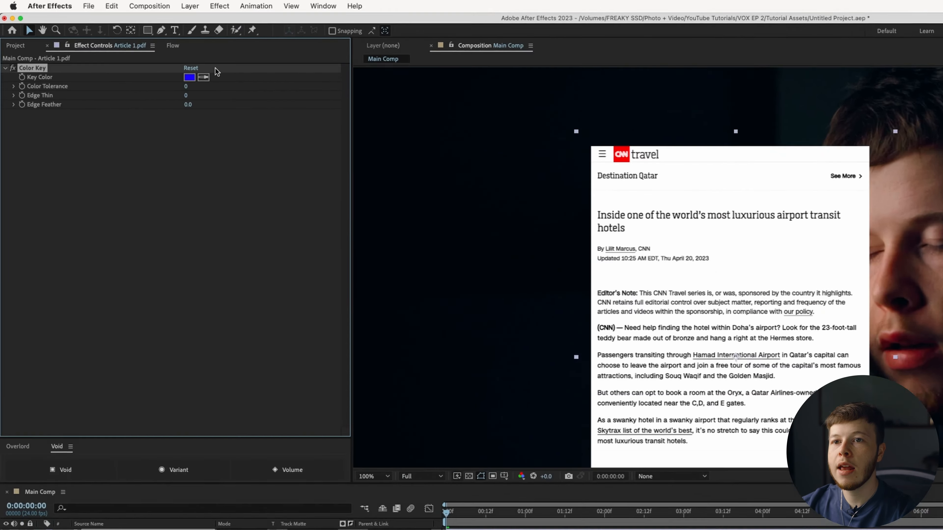
left_click(139, 53)
left_click(857, 288)
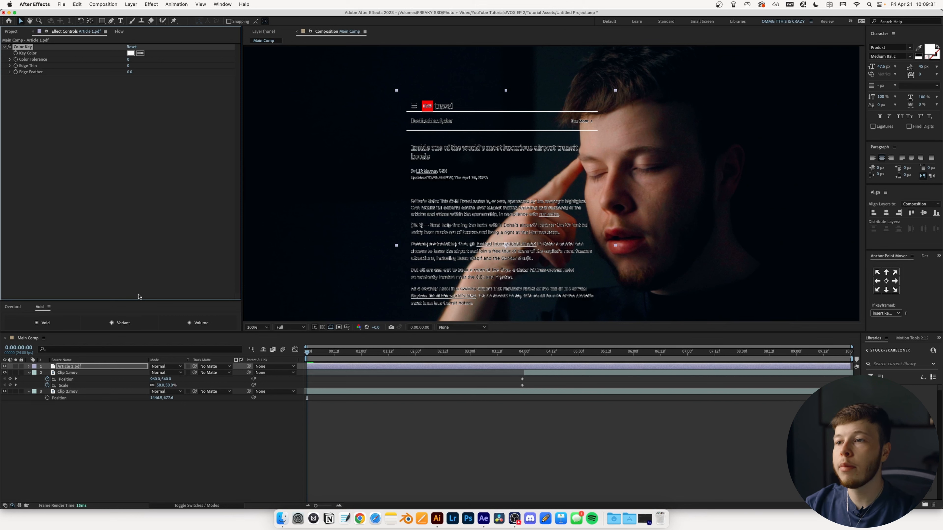
- Add the Invert effect so the article text turns white
key("ctrl+space")
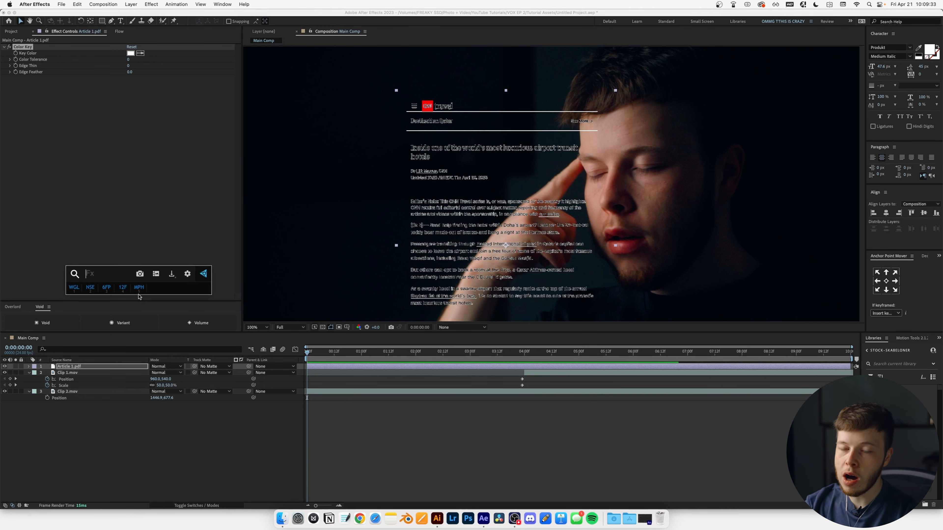
type("invert")
key("Return")
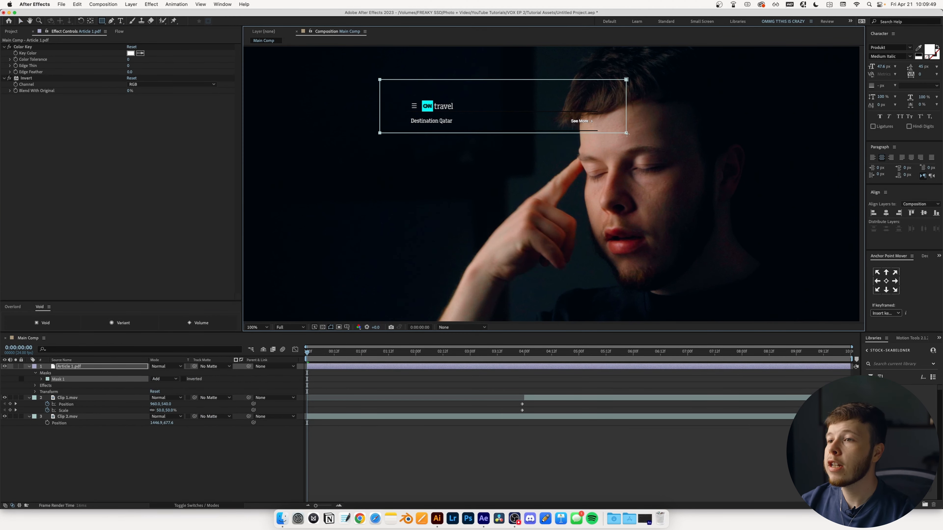
- Set Mask 1 to Subtract so it cuts the header off the article
left_click_drag(626, 134, 627, 135)
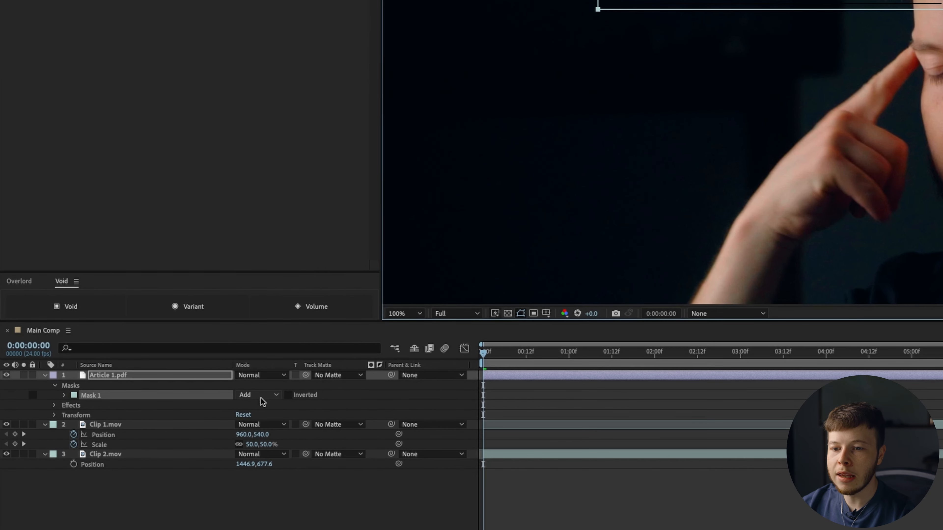
left_click(167, 380)
left_click(270, 433)
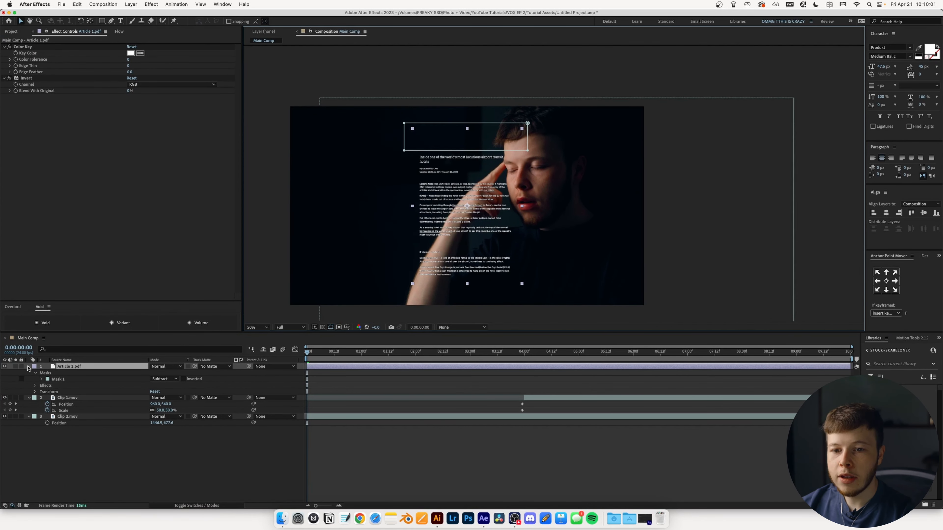
- Move Article 1.pdf below Clip 1.mov in the layer stack
left_click(39, 372)
left_click(28, 373)
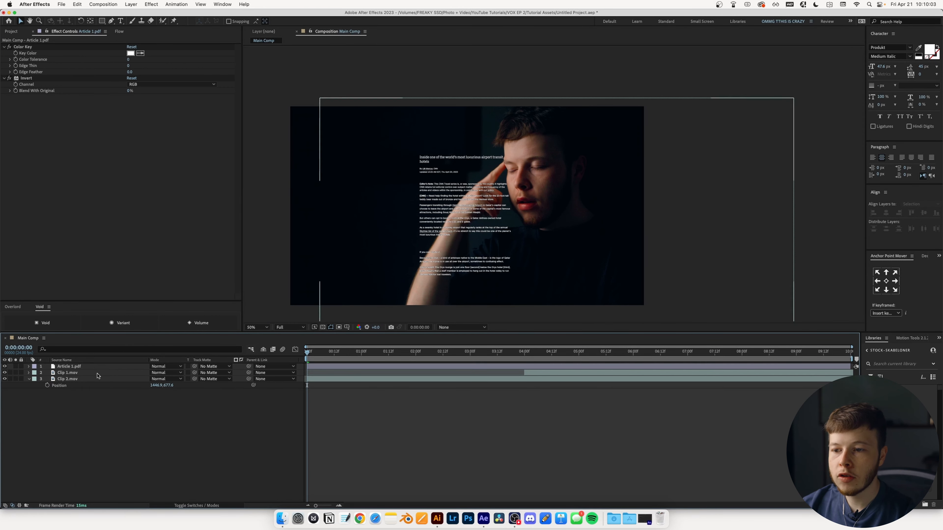
left_click_drag(68, 366, 70, 376)
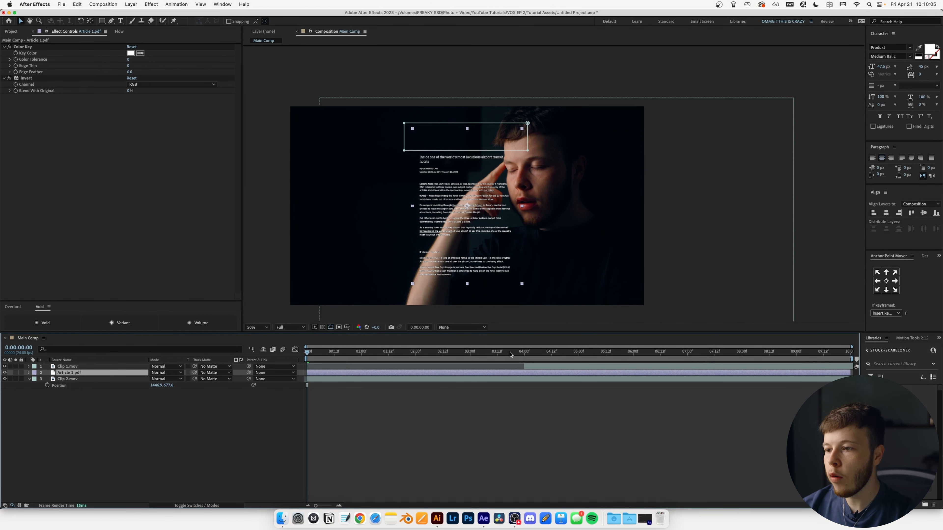
- With the article visible in the timeline, enable the 3D Layer switch for the article and Clip 2
left_click(524, 352)
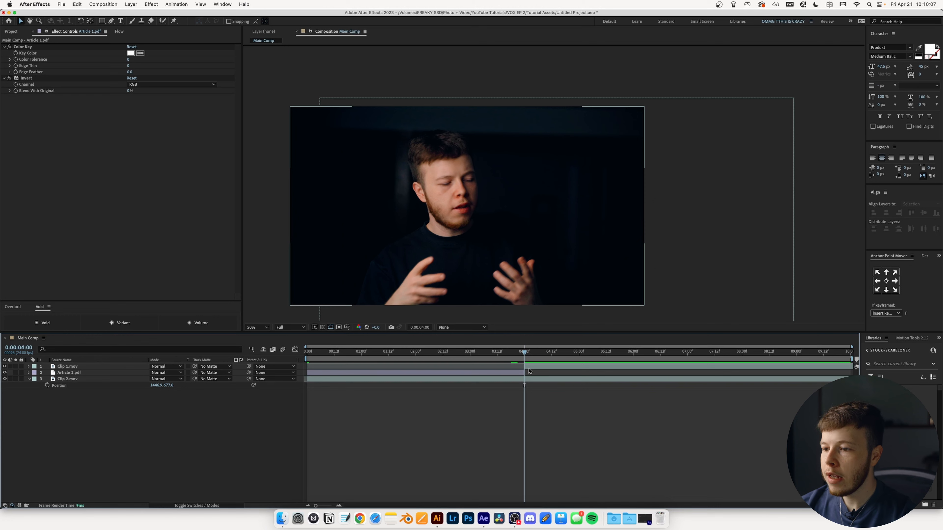
left_click_drag(525, 351, 443, 352)
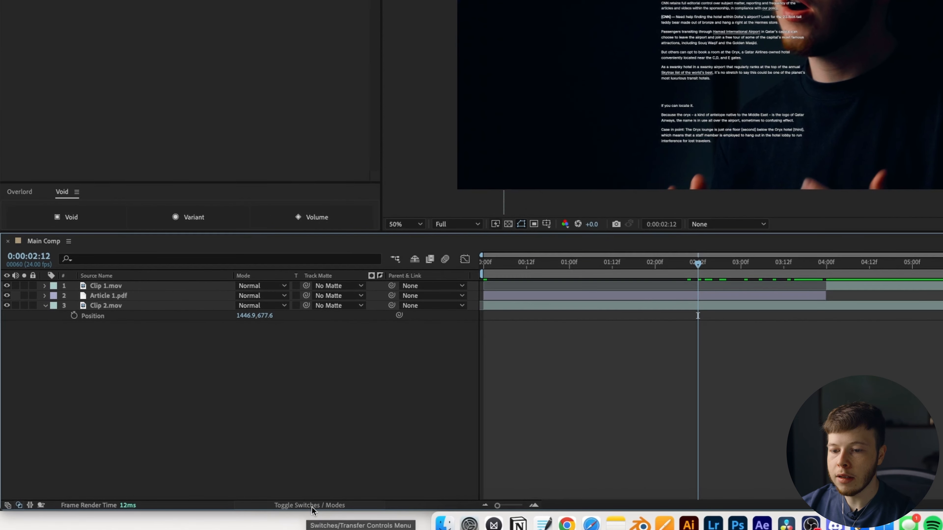
left_click(312, 506)
left_click_drag(302, 297, 302, 306)
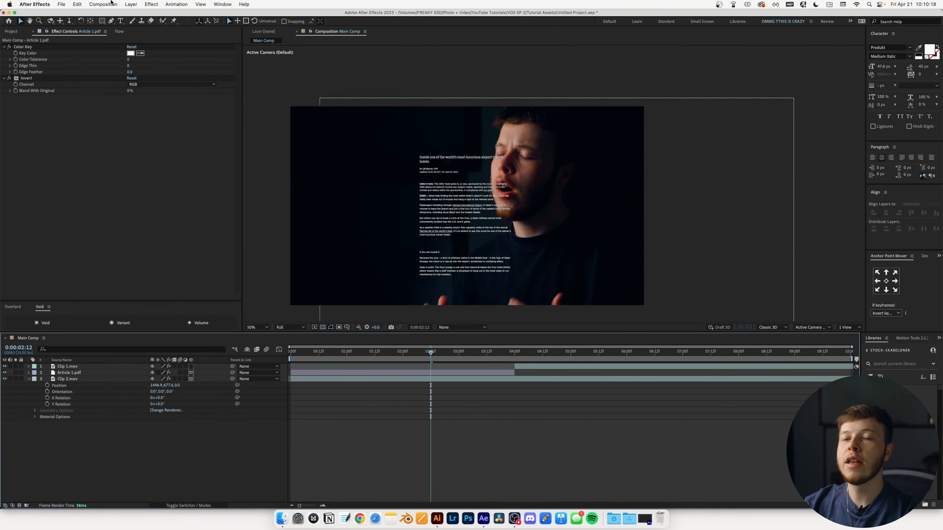
- Create Camera 1 with the 50mm preset, depth of field on, and F-Stop 2.8
left_click(130, 4)
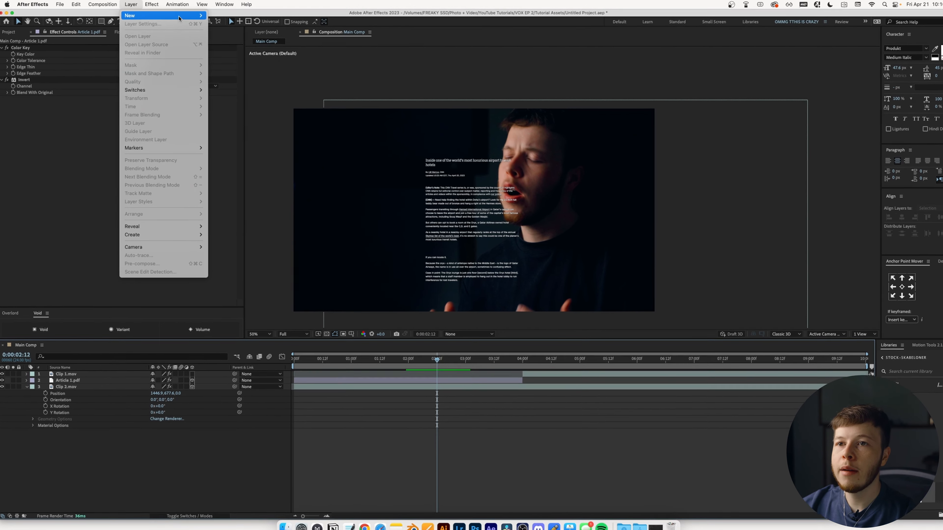
mouse_move(128, 15)
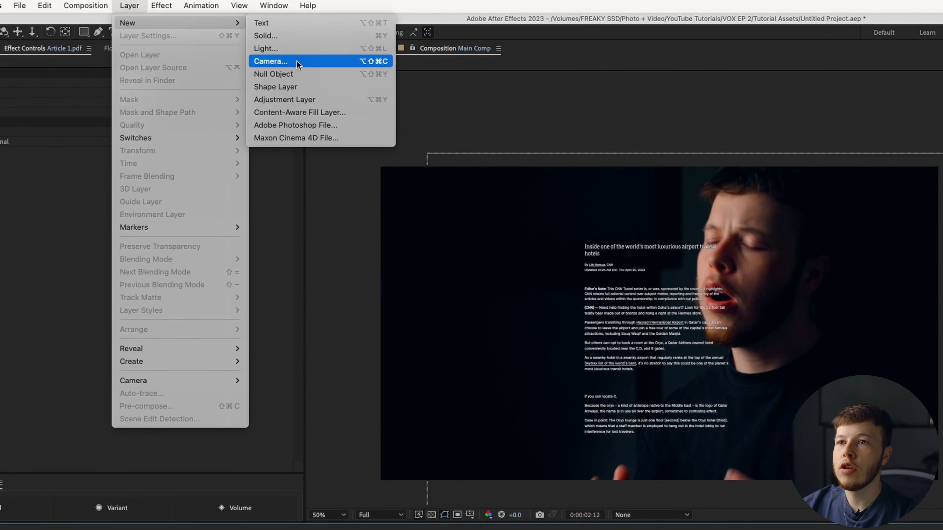
left_click(297, 61)
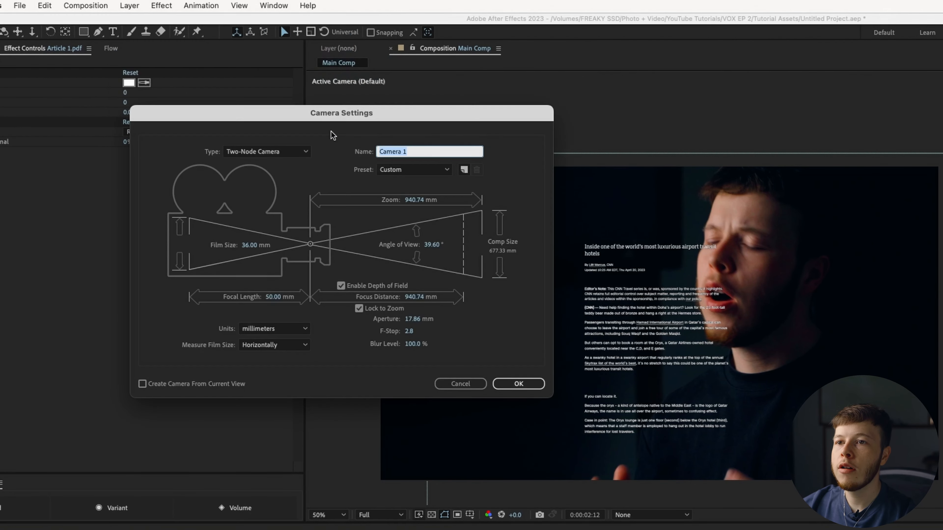
left_click(427, 169)
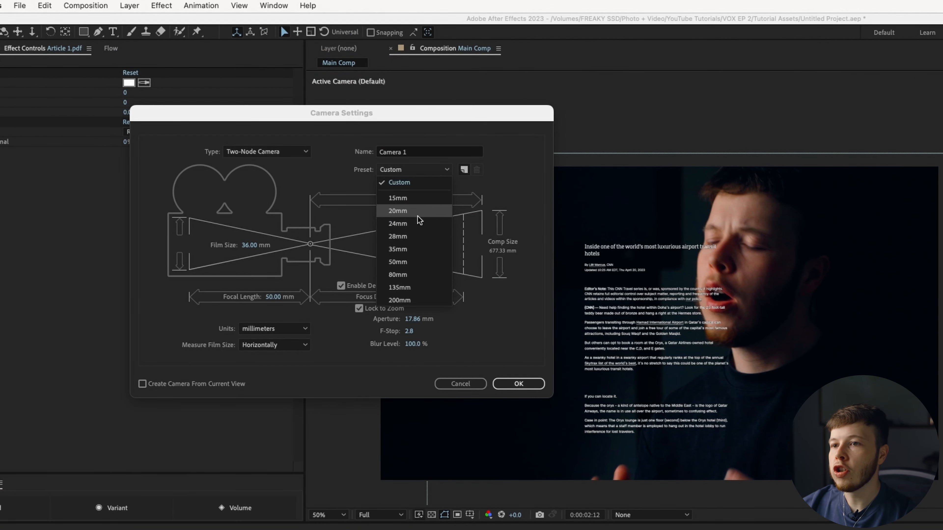
left_click(407, 261)
left_click(409, 331)
type("2")
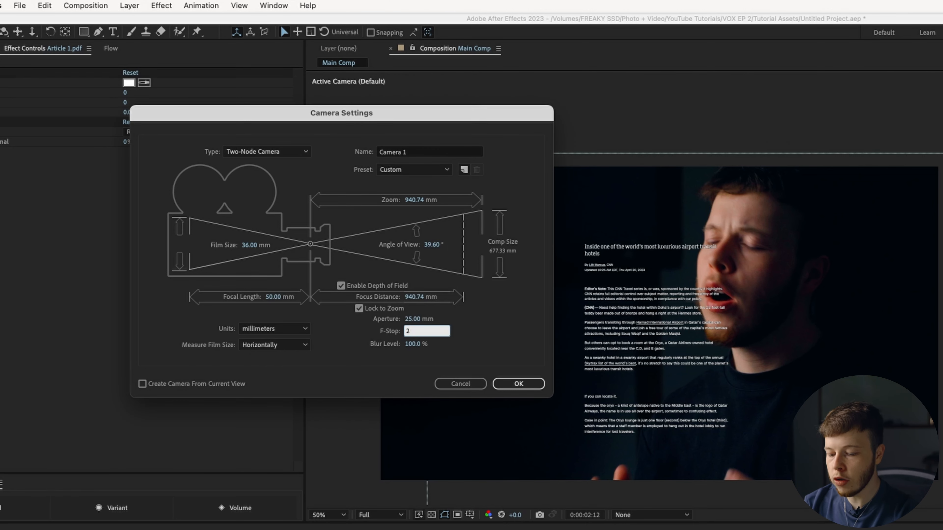
type(".8")
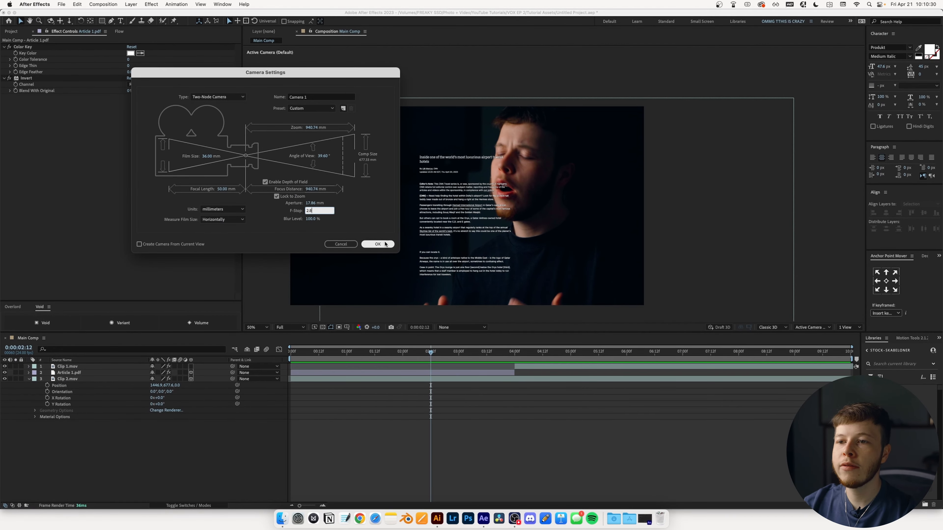
left_click(378, 244)
- Use a 2 Views layout with Active Camera beside Left, framed on the camera, at 0:00:02:00
left_click(28, 385)
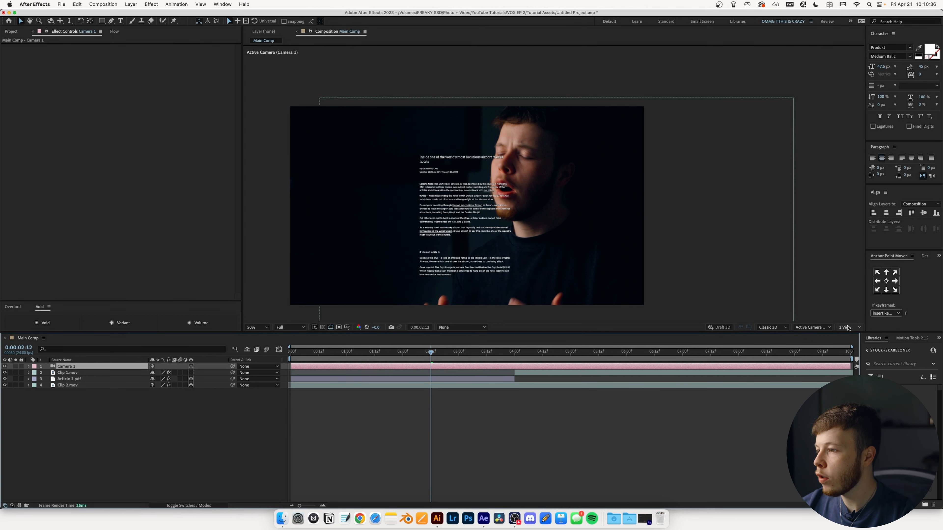
left_click(850, 327)
left_click(852, 343)
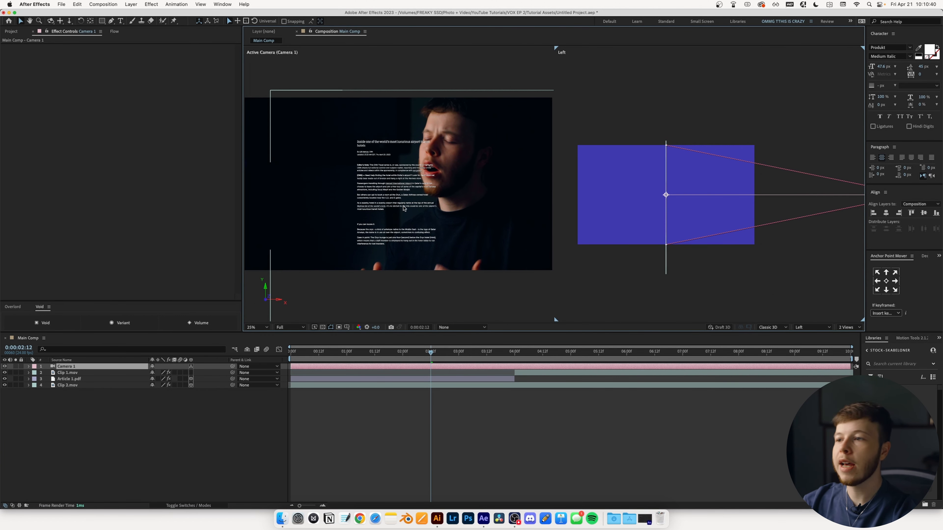
mouse_move(682, 213)
left_mouse_down()
mouse_move(648, 205)
mouse_move(692, 209)
left_mouse_up()
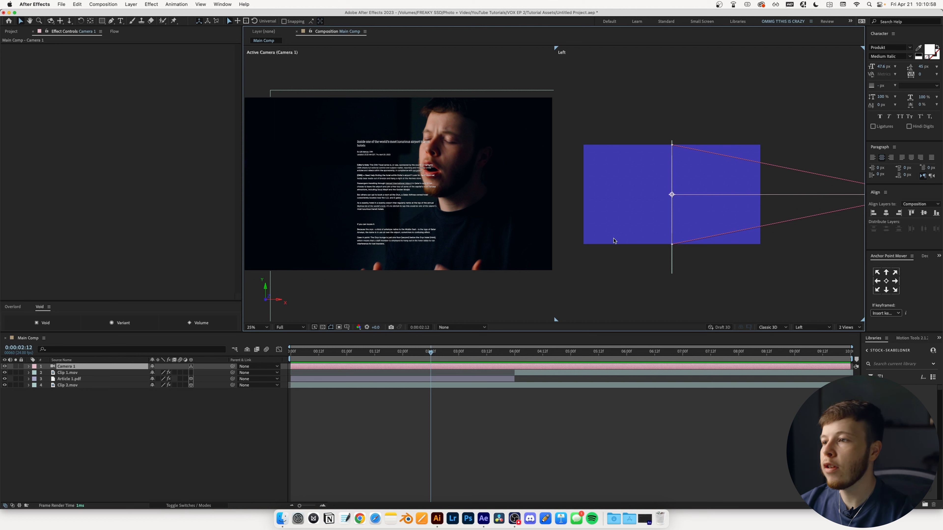
left_click_drag(431, 351, 403, 351)
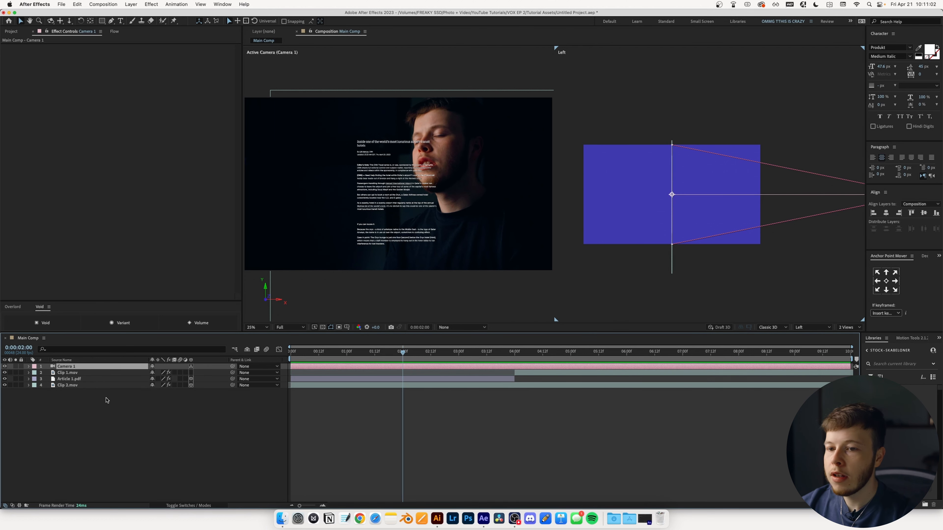
- Push Clip 2.mov back along its Z axis in the Left view
left_click(65, 386)
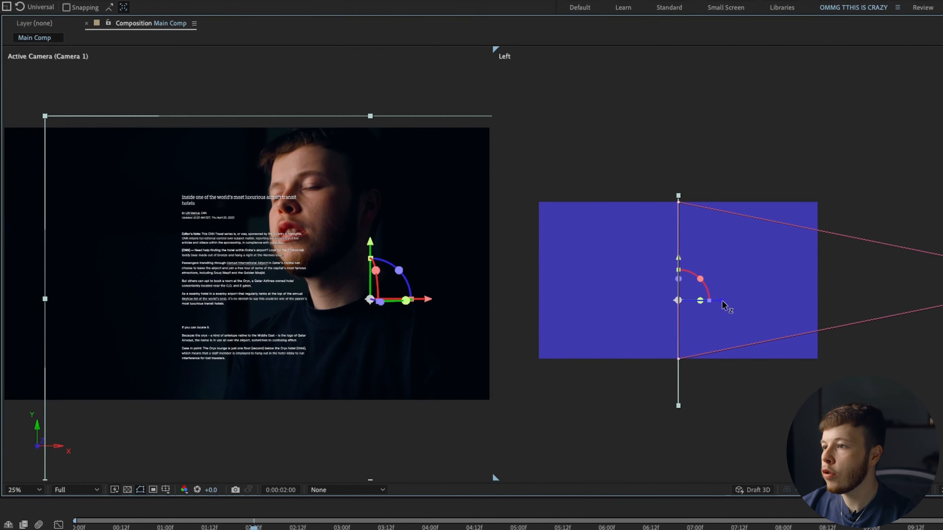
left_click_drag(701, 210, 682, 211)
left_click_drag(696, 306, 589, 310)
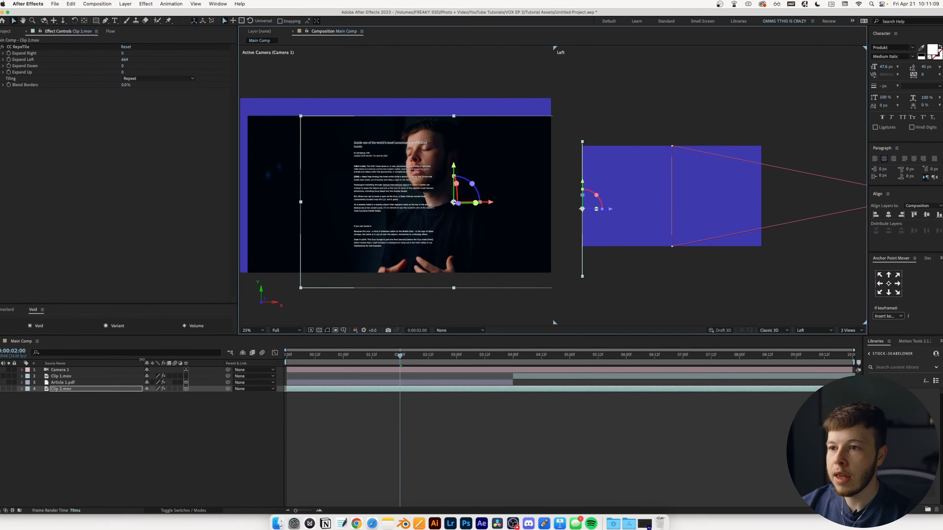
- Scale Clip 2.mov up to 89% and shift it to the right
key("s")
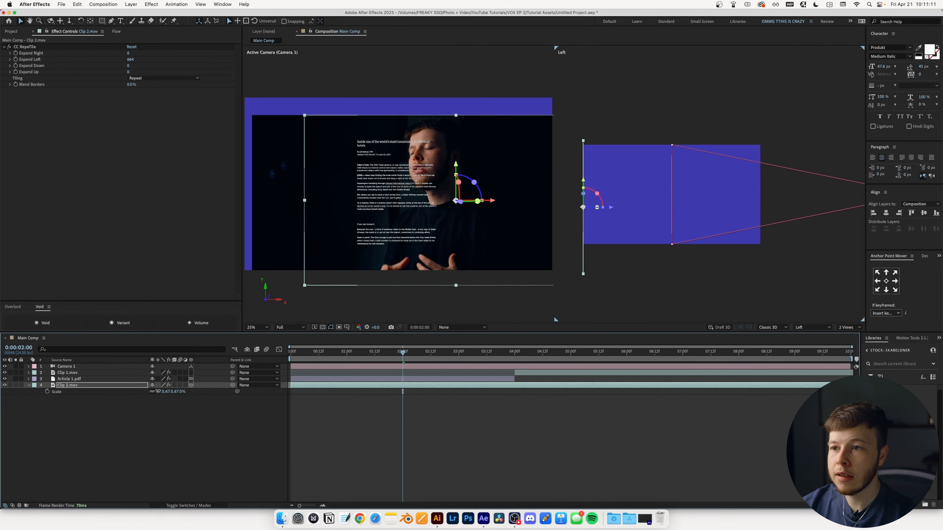
left_click_drag(157, 393, 166, 390)
left_click_drag(496, 204, 525, 205)
scroll(446, 203, "down", 4)
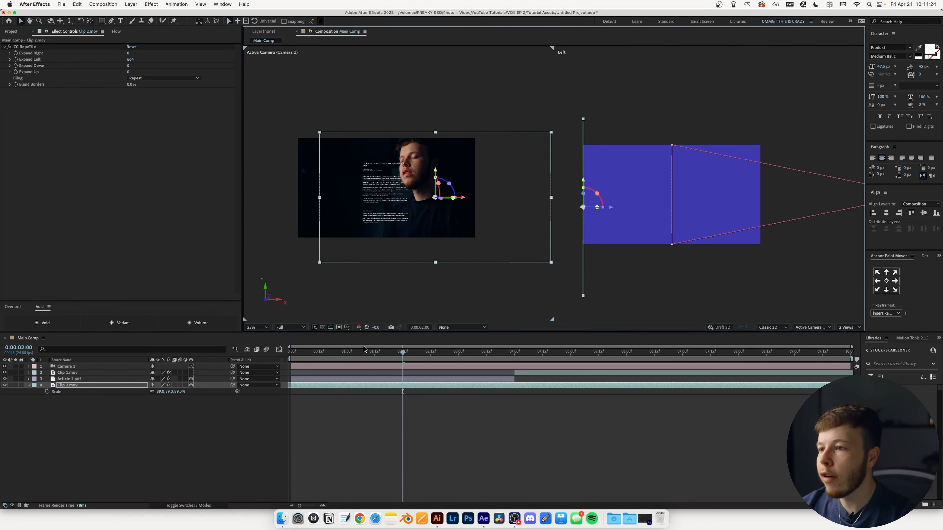
left_click(389, 379)
- Drag the article forward in the Left view to Z -1932, nearer Camera 1
left_click_drag(705, 197, 776, 191)
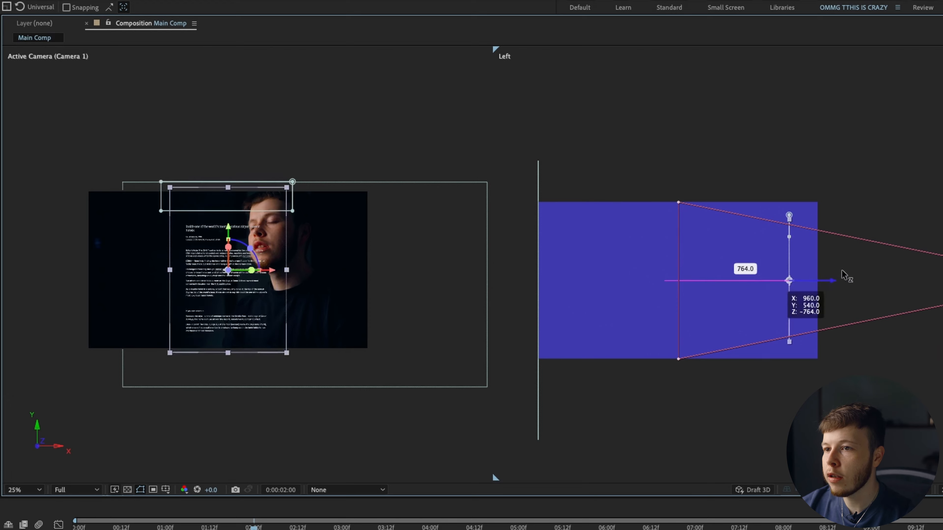
left_click_drag(842, 275, 939, 278)
scroll(637, 284, "down", 2)
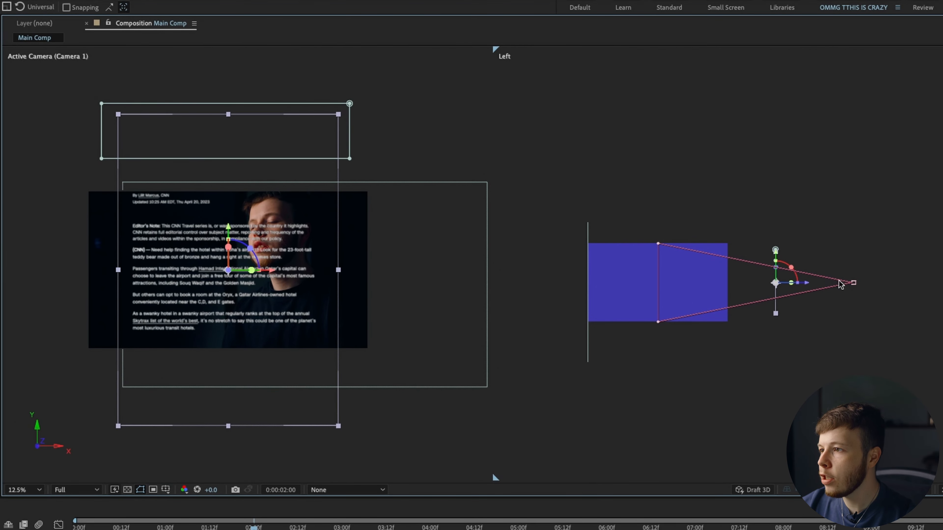
left_click_drag(808, 283, 832, 286)
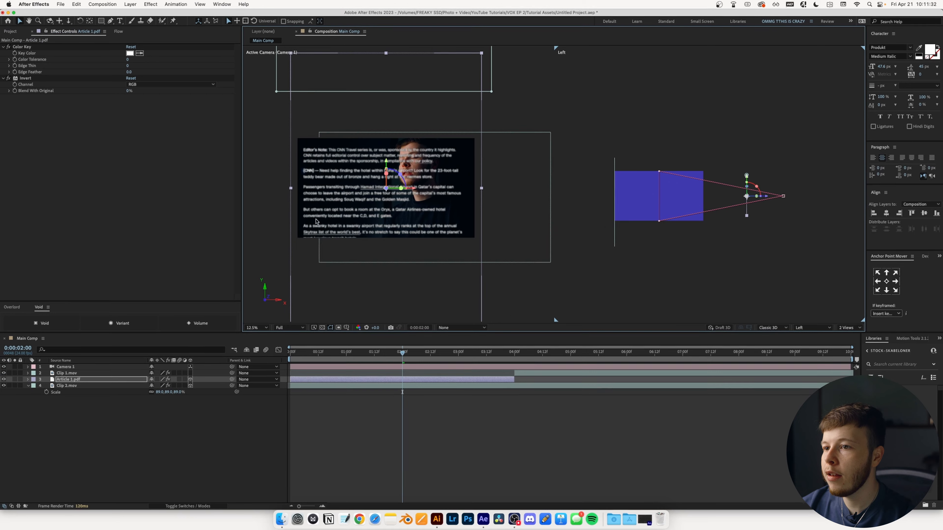
scroll(396, 193, "up", 2)
left_click_drag(396, 192, 388, 194)
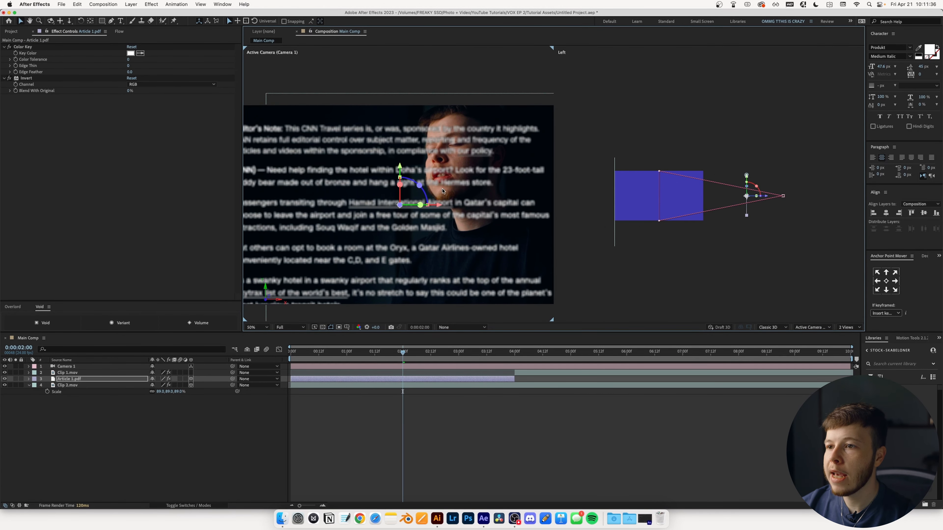
- Scale the article down to 55% and shift it left in the frame
scroll(443, 191, "down", 2)
key("s")
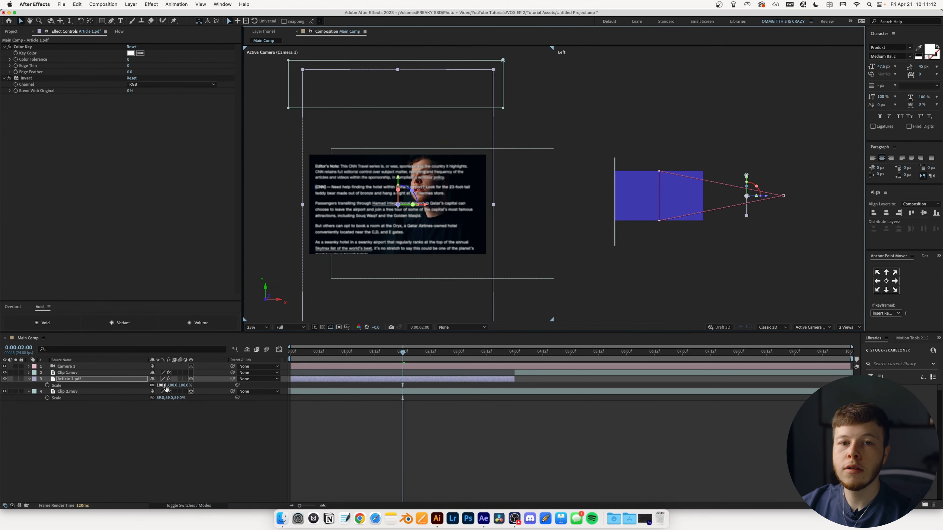
left_click_drag(168, 385, 148, 387)
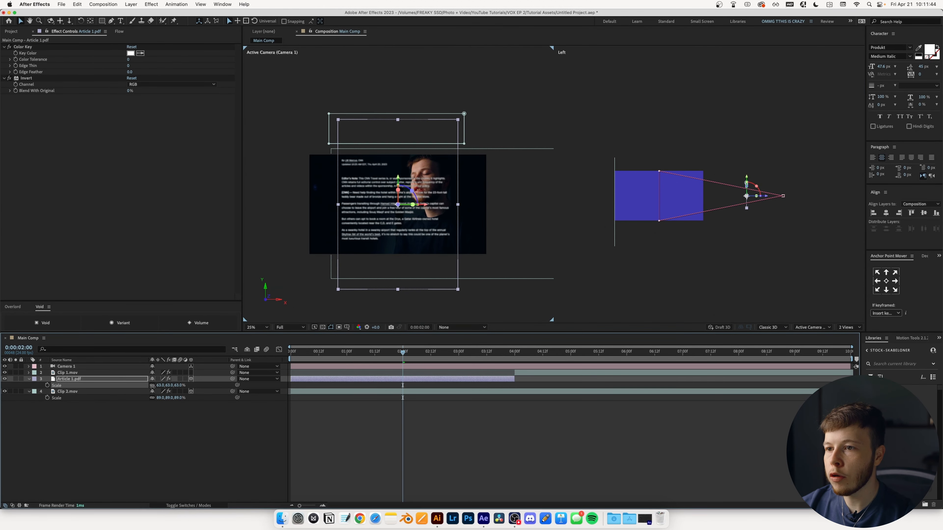
left_click_drag(399, 178, 387, 240)
left_click_drag(158, 386, 155, 386)
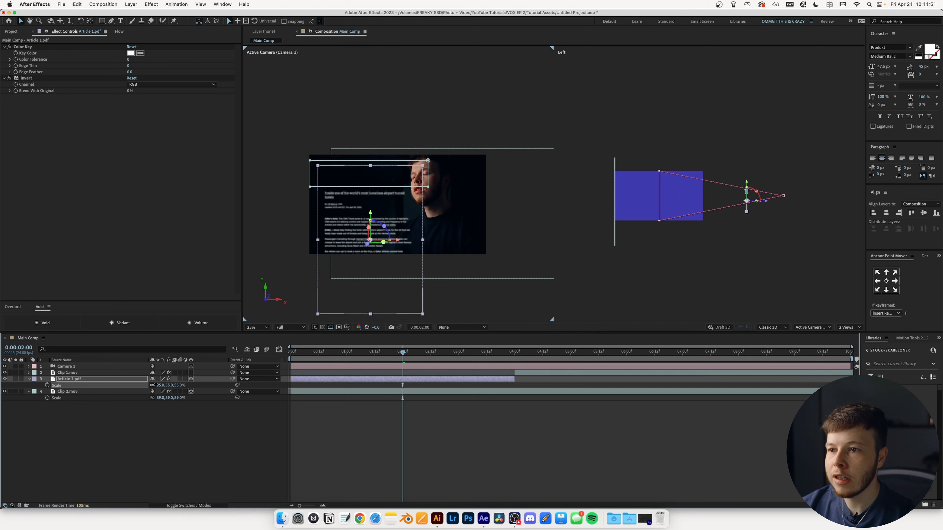
left_click_drag(397, 230, 392, 237)
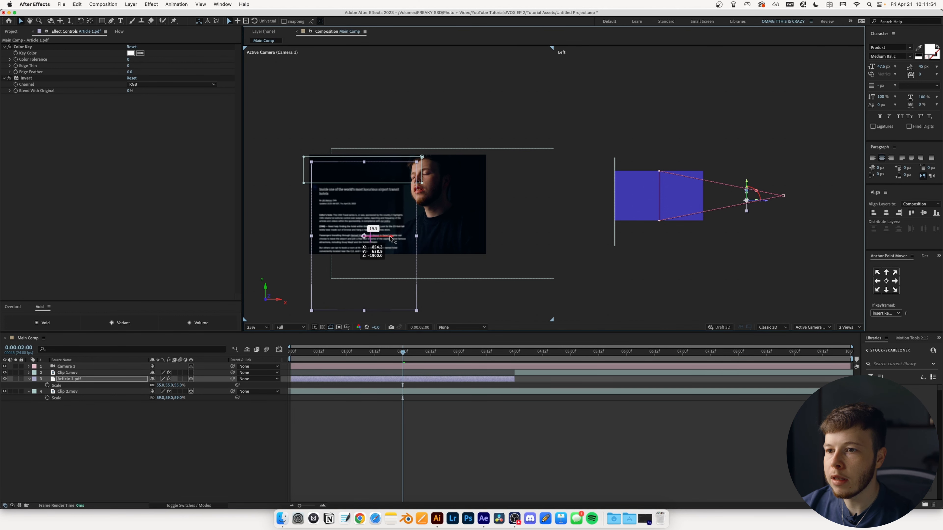
left_click_drag(364, 210, 378, 147)
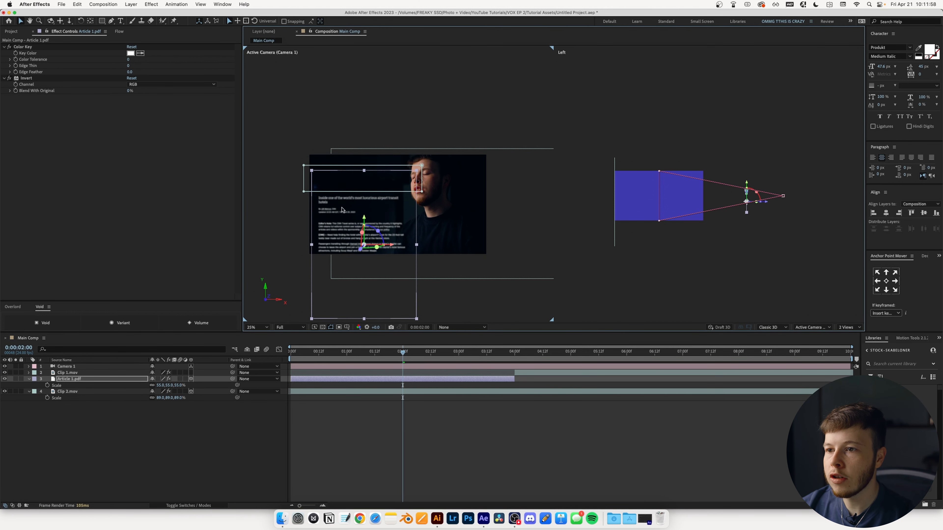
- Switch the viewer layout to 1 View and zoom it to 50%
scroll(341, 210, "up", 1)
key("space")
left_click(848, 327)
left_click(855, 336)
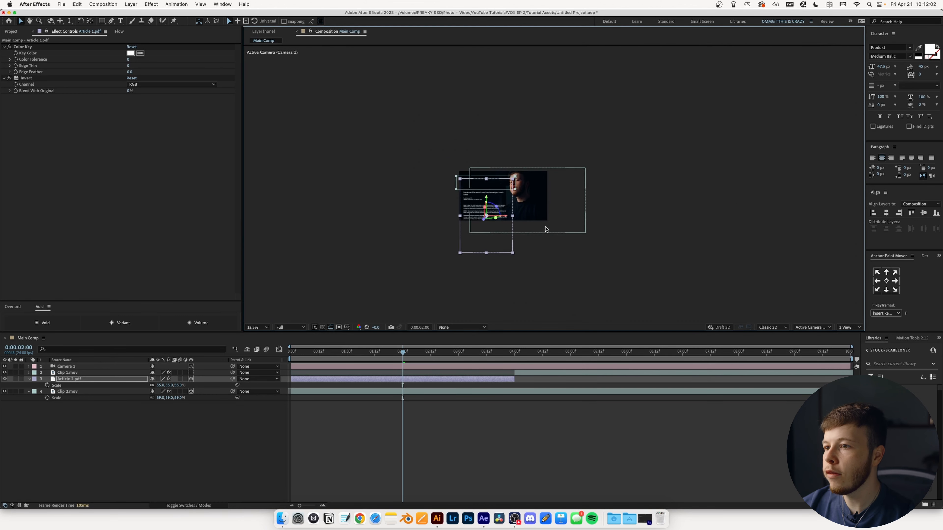
scroll(501, 163, "up", 4)
- Turn on a Focus Distance keyframe in Camera 1's Camera Options
left_click_drag(501, 164, 510, 169)
left_click(66, 366)
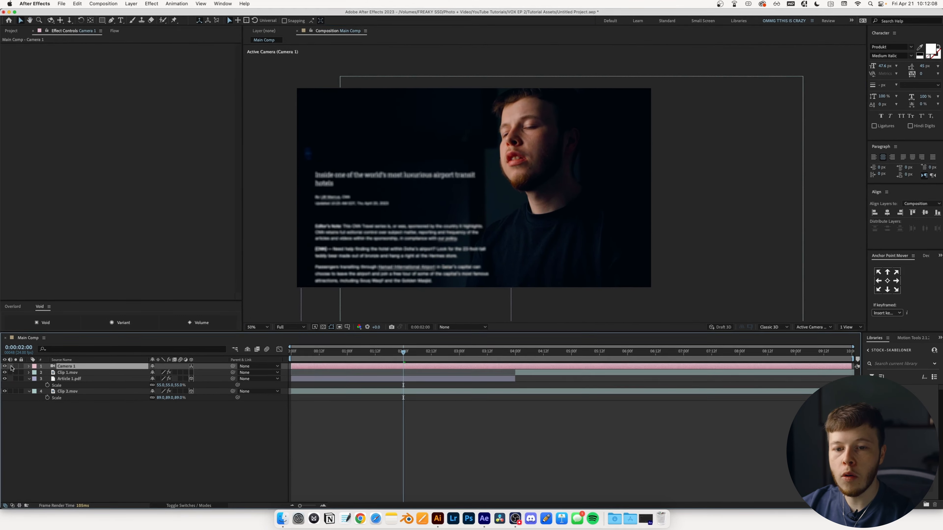
left_click(28, 366)
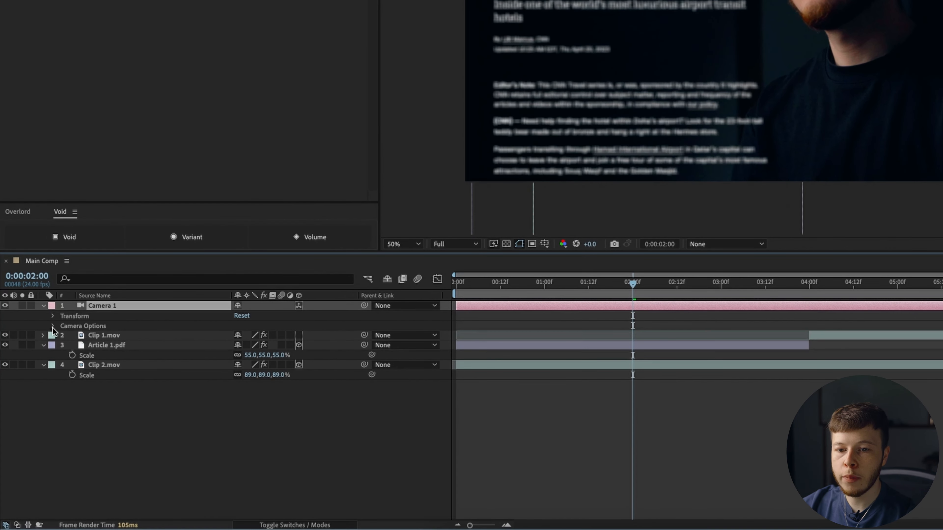
left_click(52, 326)
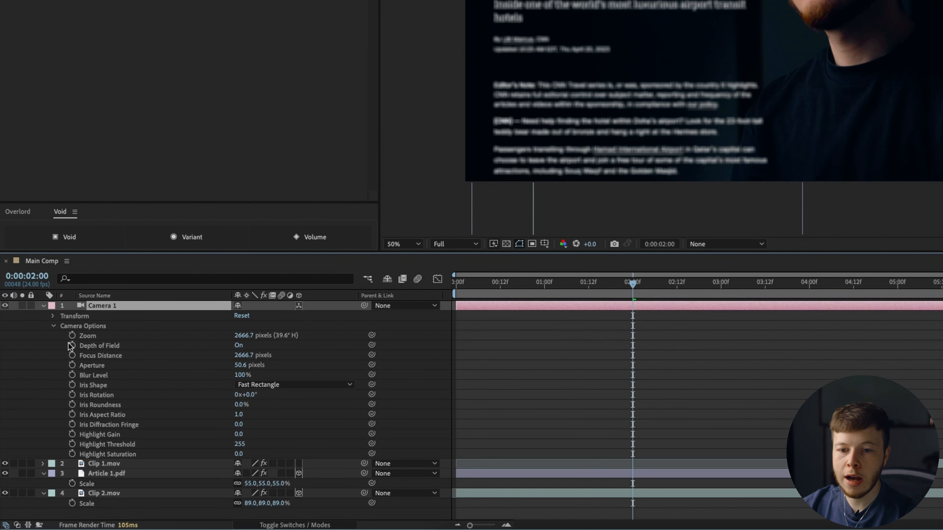
left_click(72, 356)
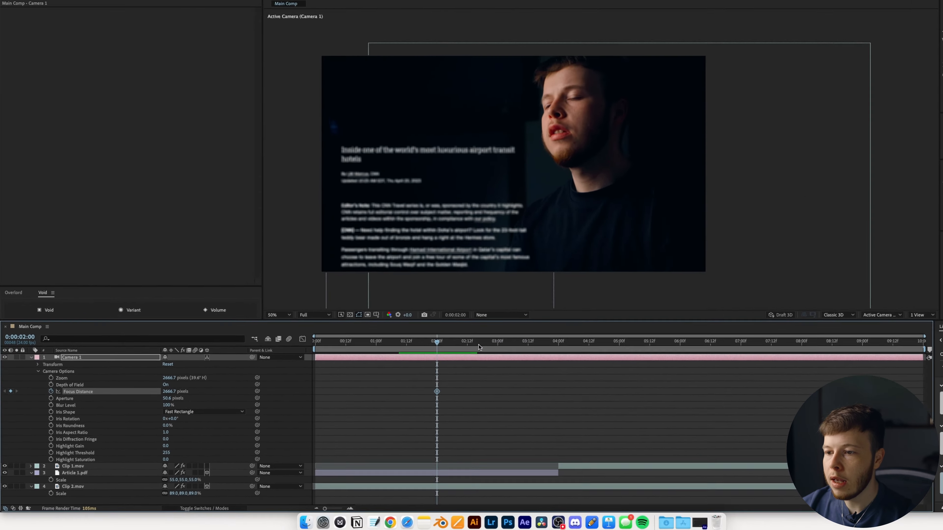
- At 3:06, keyframe Focus Distance to 837.7 pixels and preview the rack focus
left_click_drag(700, 294, 746, 294)
left_click_drag(475, 359, 473, 360)
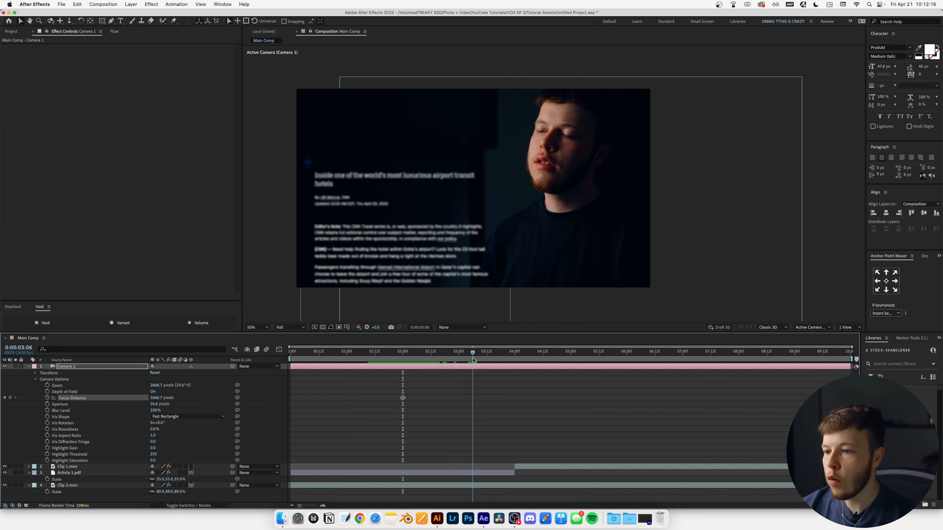
left_click_drag(156, 398, 2, 409)
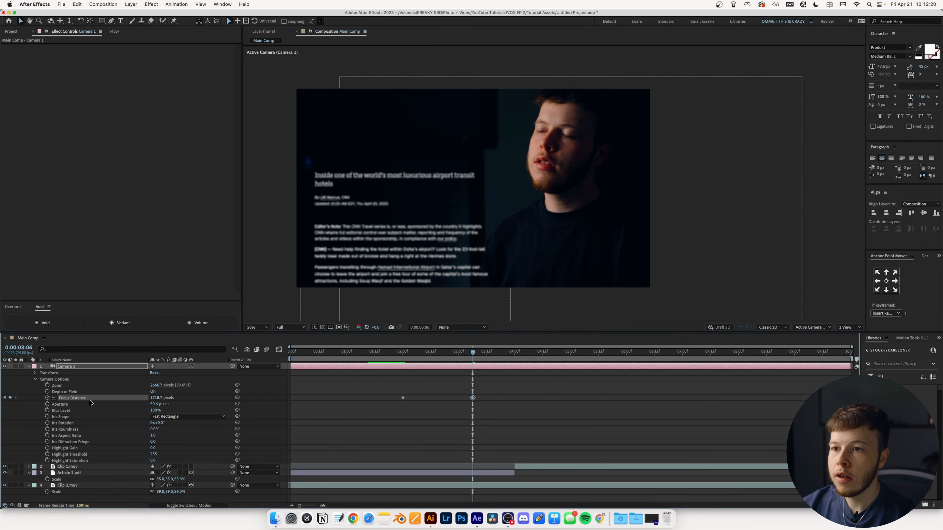
left_click_drag(159, 399, 34, 407)
left_click_drag(207, 484, 44, 489)
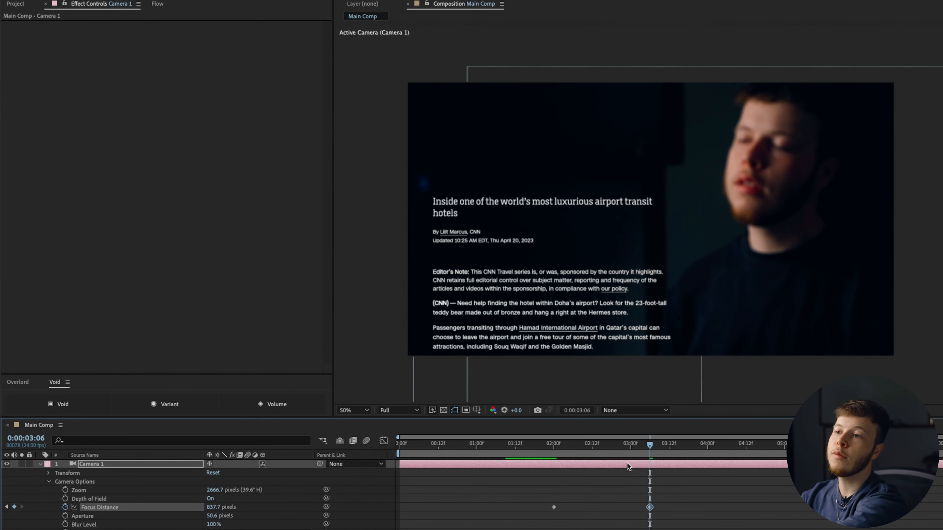
key("space")
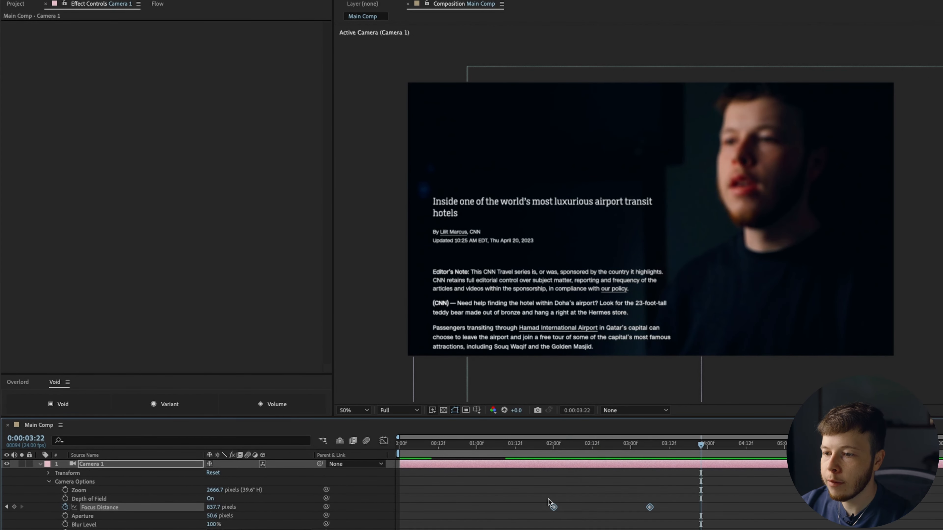
- Shift both focus keyframes about eight frames earlier and try a lower aperture
left_click_drag(554, 511, 529, 508)
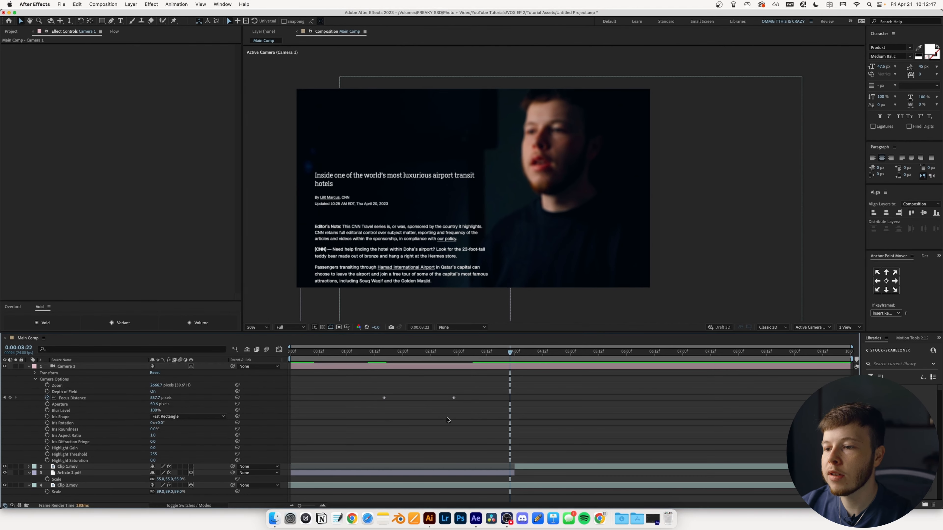
left_click_drag(383, 355, 463, 354)
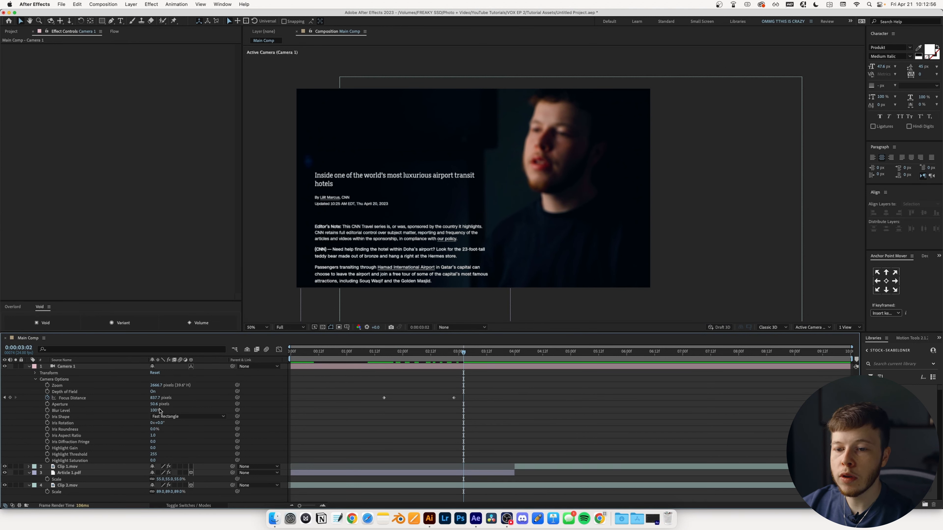
mouse_move(156, 405)
left_mouse_down()
mouse_move(141, 405)
mouse_move(166, 406)
left_mouse_up()
- Revert Aperture to 50.6 and Blur Level to 100%, then set Iris Shape to Hexagon
key("super+z")
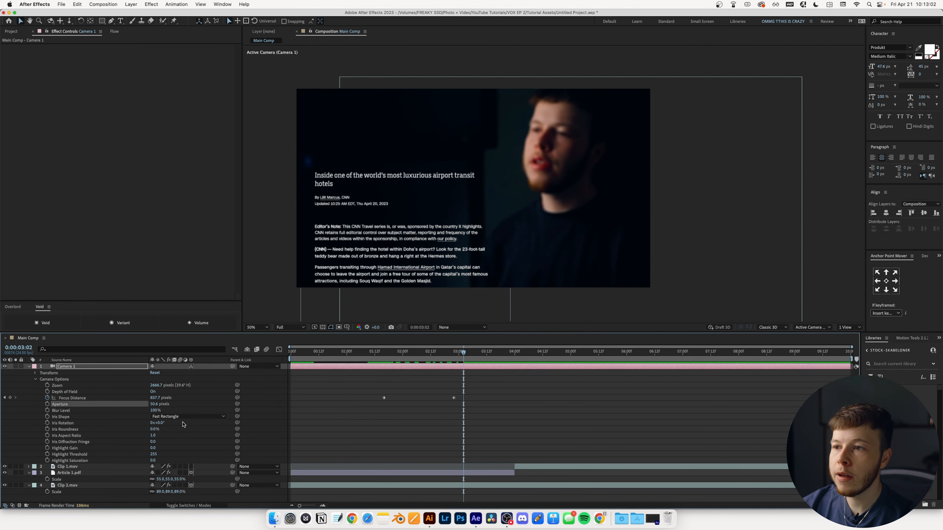
left_click_drag(153, 410, 180, 410)
key("super+z")
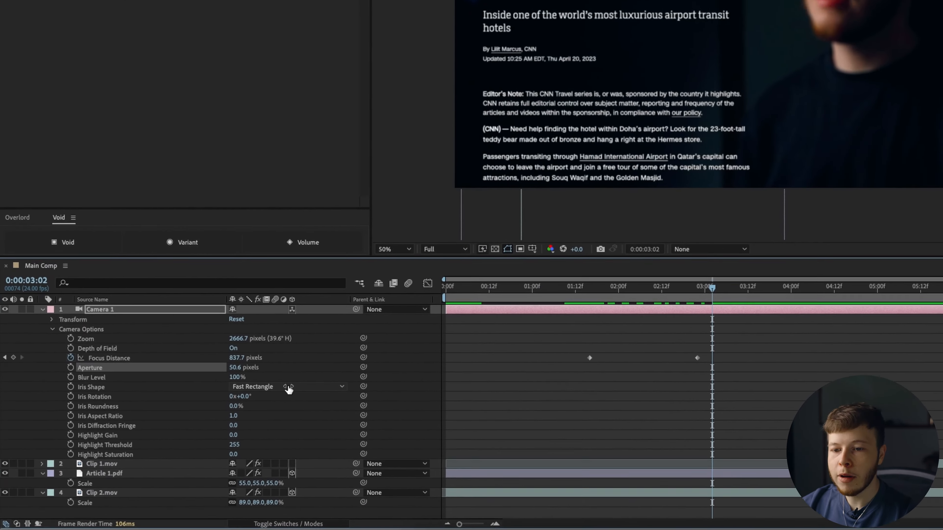
left_click(188, 417)
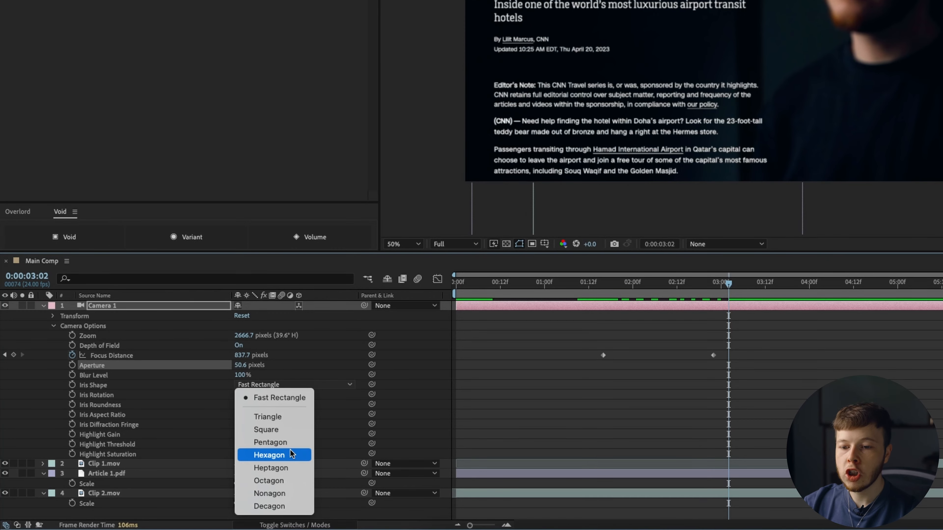
left_click(291, 454)
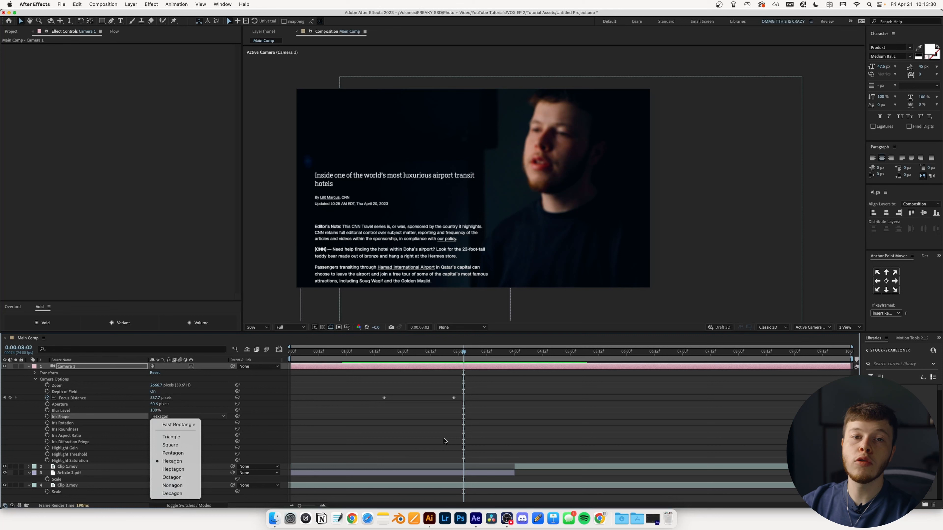
left_click(446, 441)
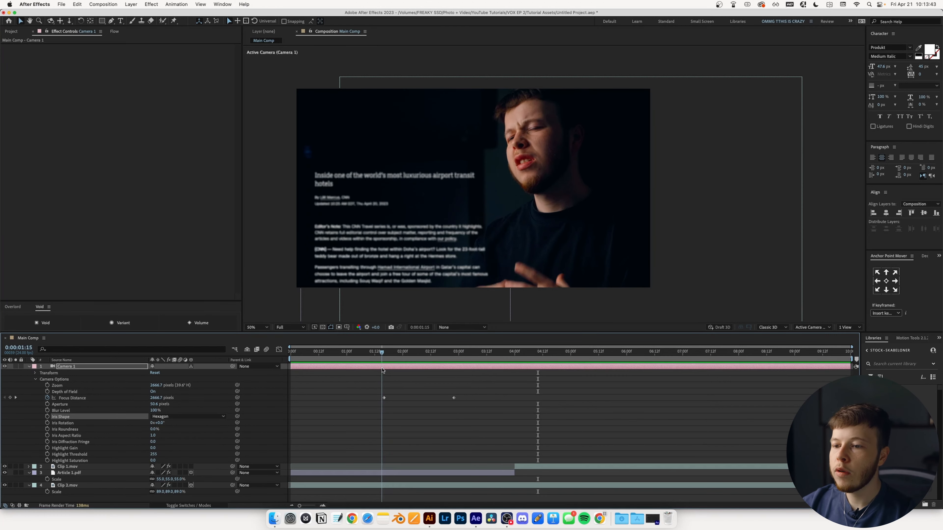
left_click_drag(452, 352, 414, 371)
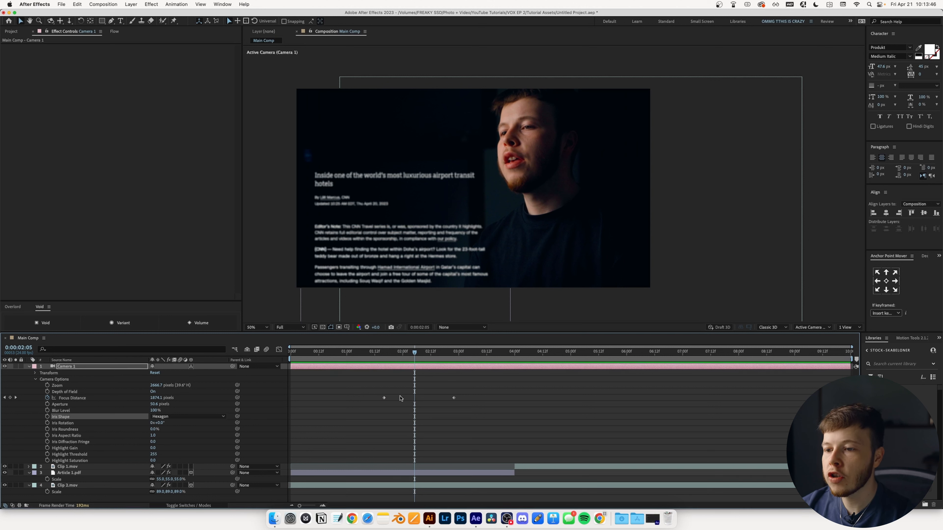
- Keyframe the article's Opacity from 0% at 1:16 up to 100% later
left_click(77, 475)
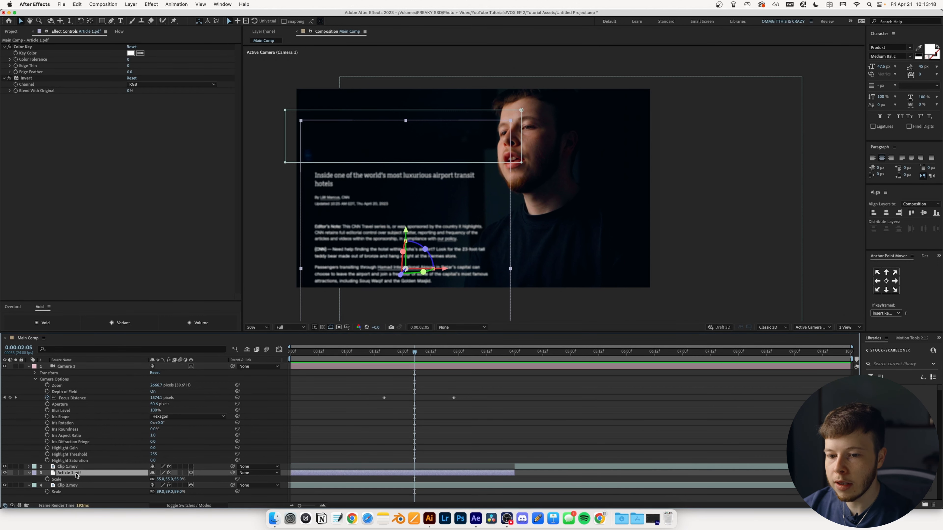
key("t")
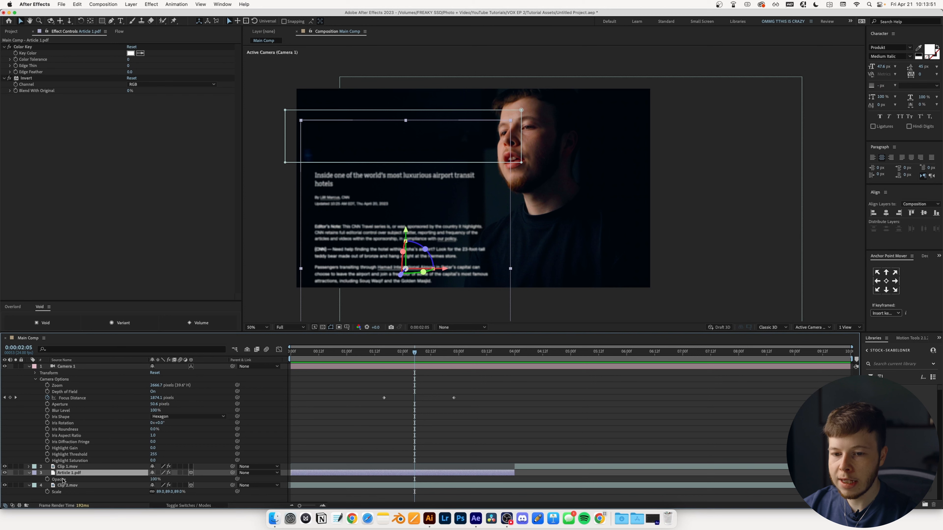
left_click(48, 480)
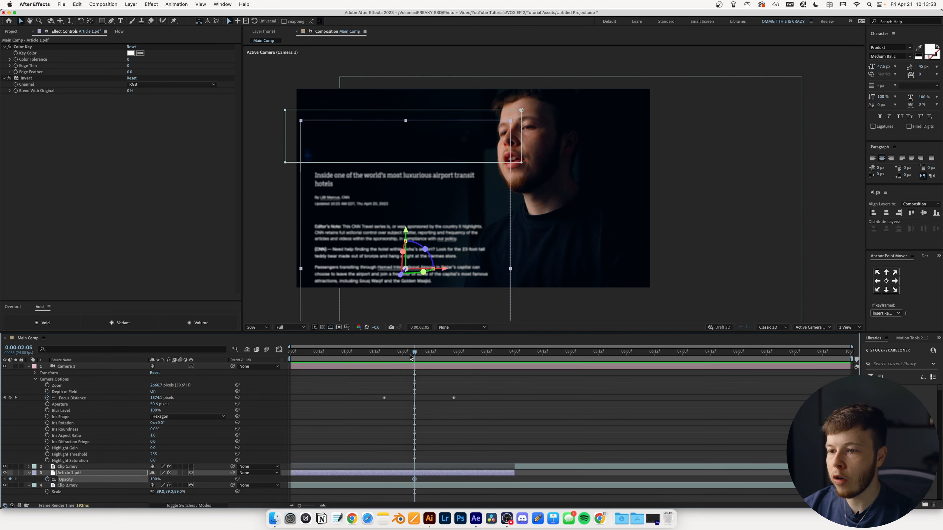
left_click_drag(411, 356, 388, 357)
left_click_drag(154, 479, 119, 479)
key("space")
key("space")
left_click_drag(415, 482, 443, 480)
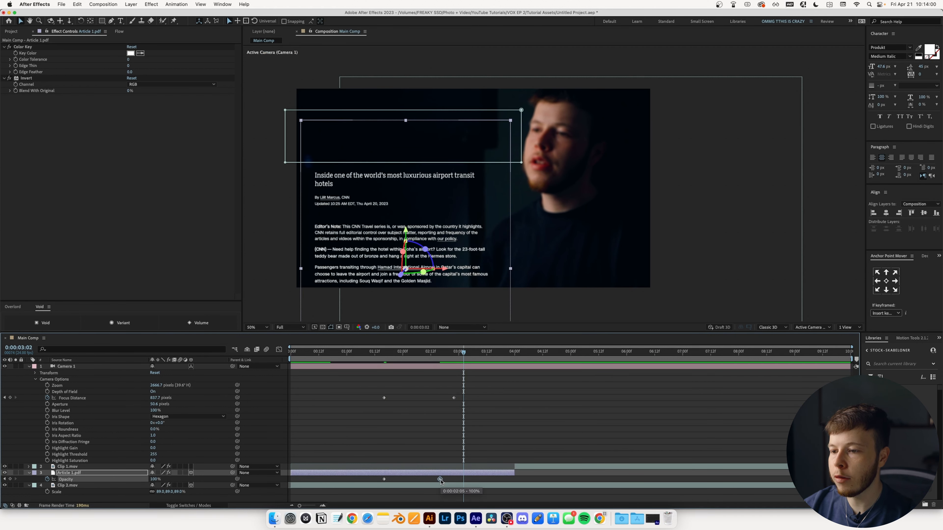
left_click(438, 356)
left_click(407, 476)
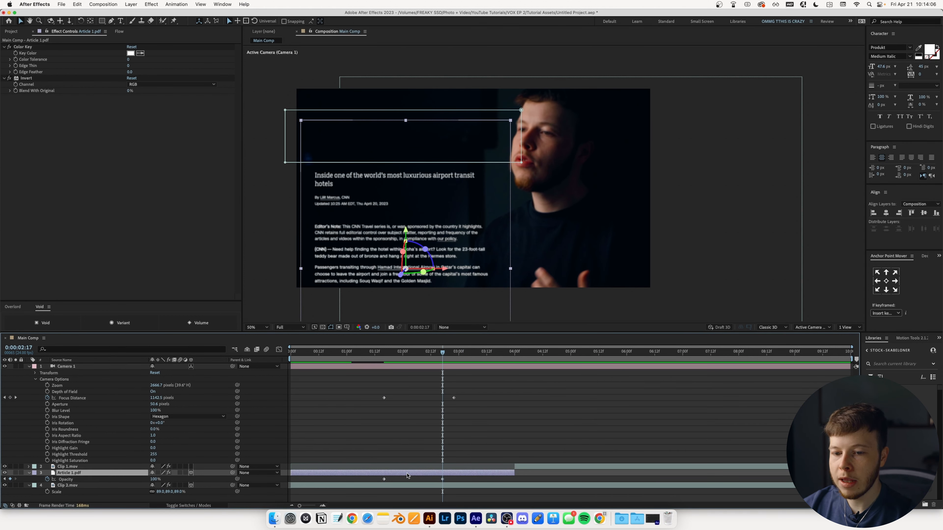
- Keyframe the article's Position Z from -2002 at 1:16 to -1900, then preview
key("shift+p")
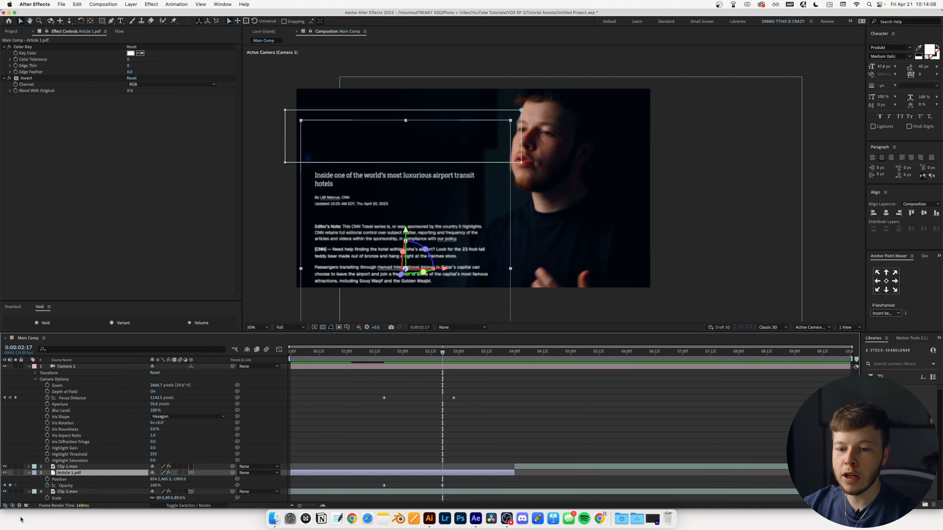
left_click(50, 479)
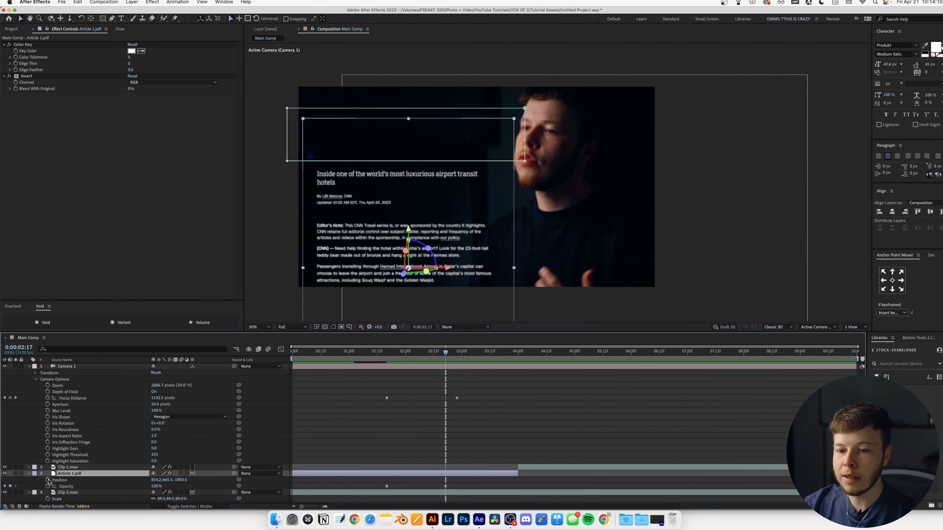
left_click(388, 359)
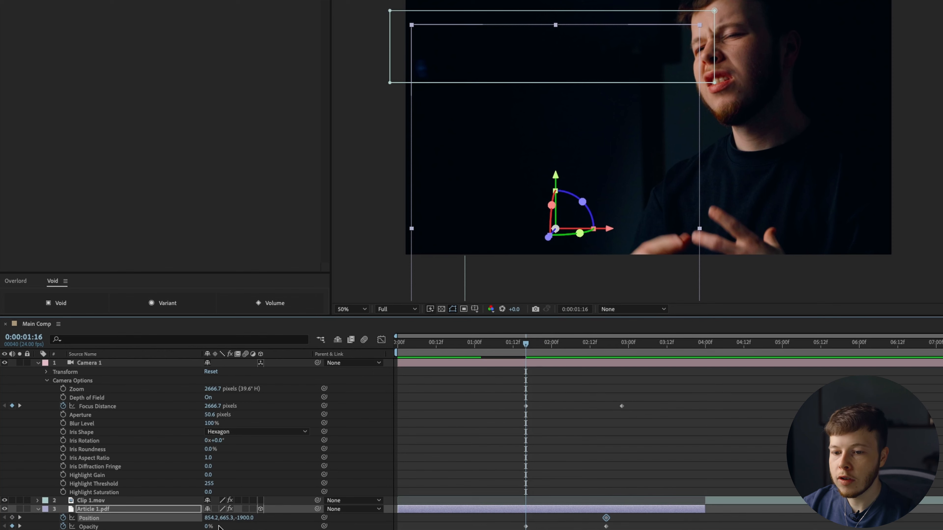
left_click(411, 514)
left_click_drag(243, 519, 728, 454)
left_click(652, 454)
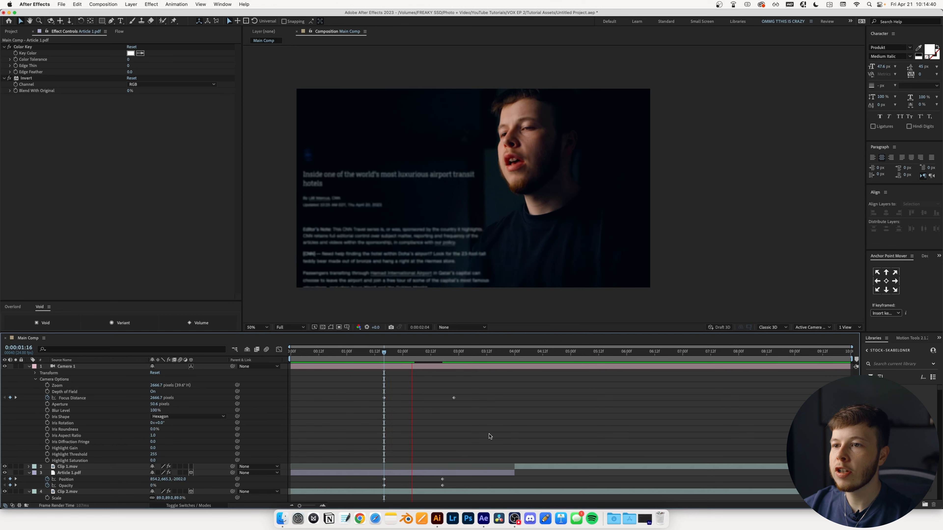
key("space")
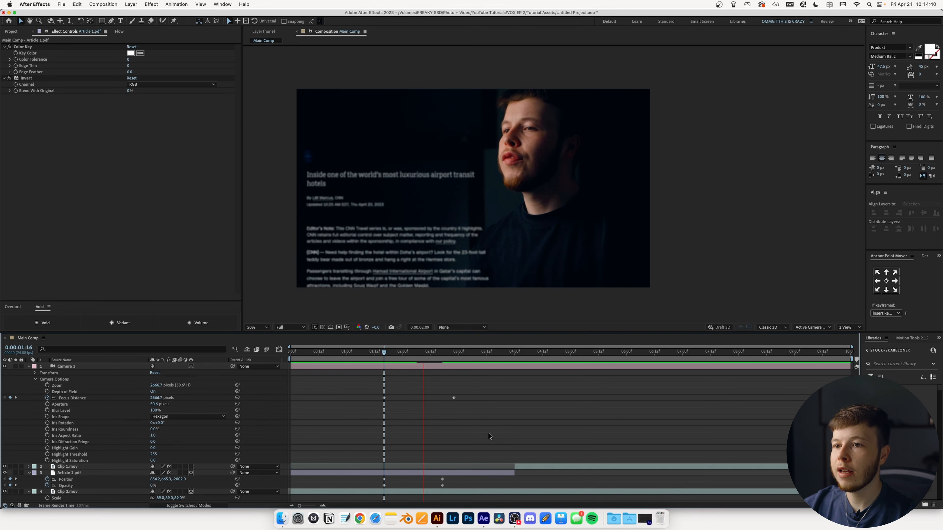
left_click(381, 352)
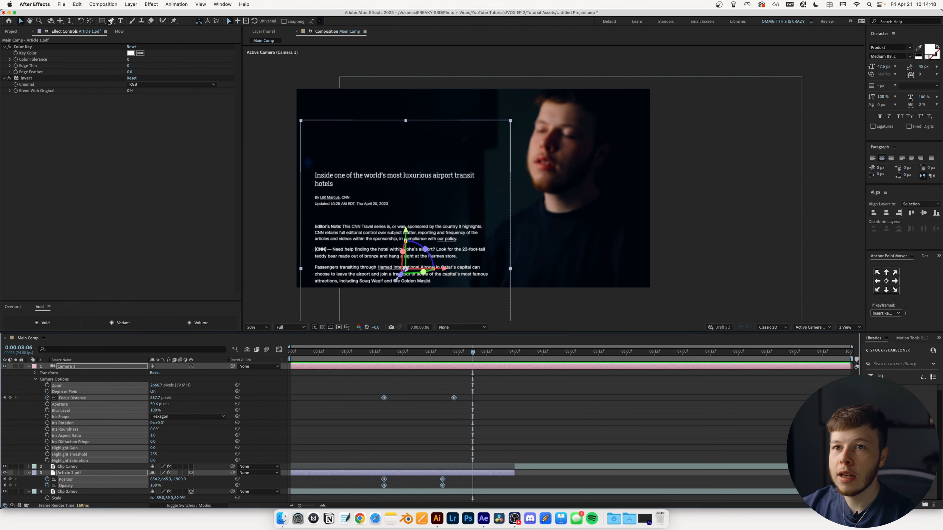
- Apply the S-shaped ease to the keyframes and add Posterize Time to Article 1.pdf
left_click(119, 31)
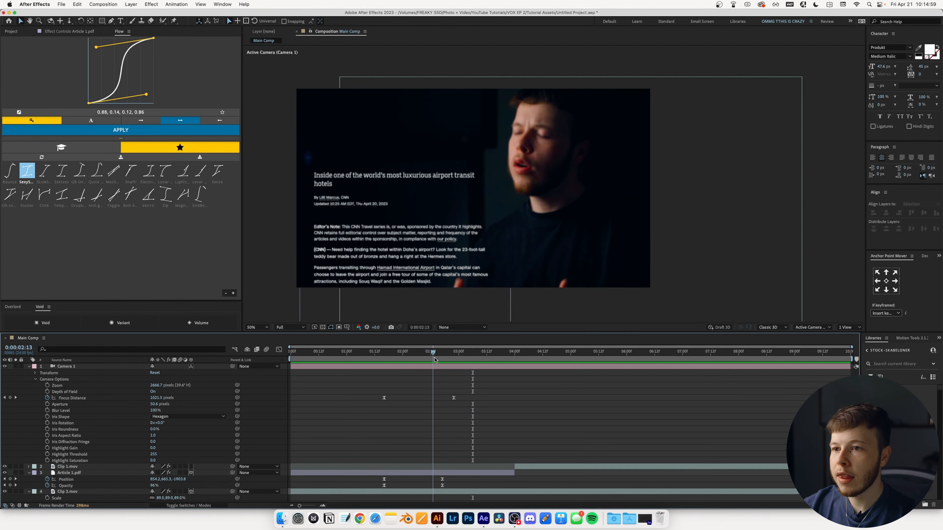
left_click(444, 351)
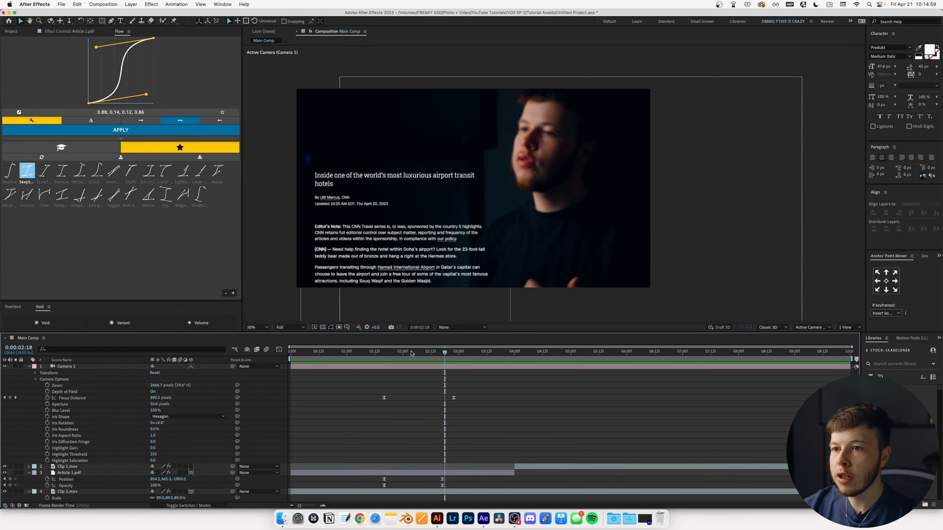
left_click(74, 474)
key("ctrl+space")
type("post")
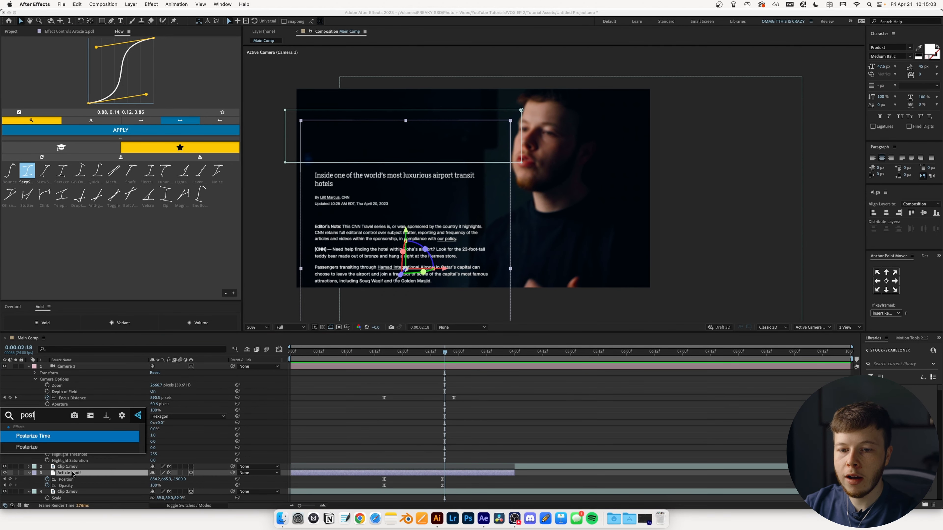
key("Return")
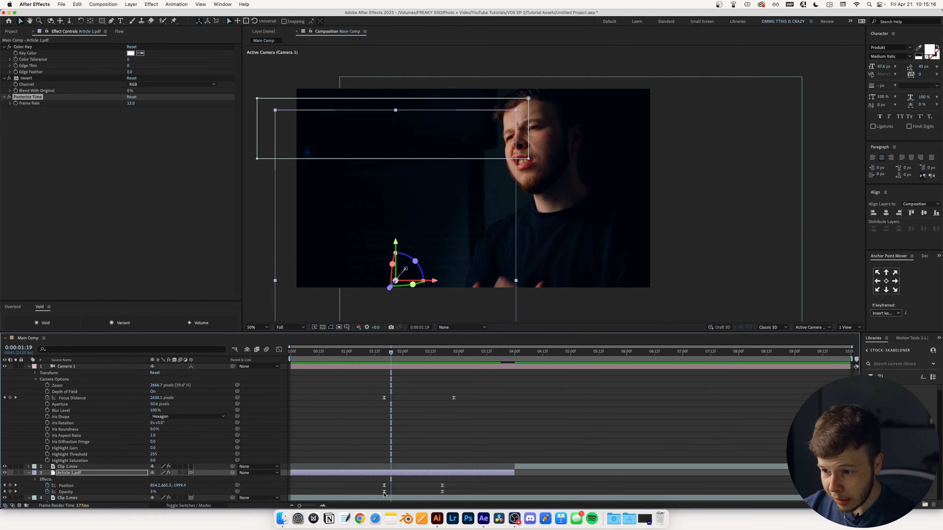
- Retime the starting opacity keyframe to 1:16 and preview the article fade-in
left_click_drag(386, 493, 394, 494)
mouse_move(392, 360)
left_mouse_down()
mouse_move(431, 352)
mouse_move(379, 353)
left_mouse_up()
key("space")
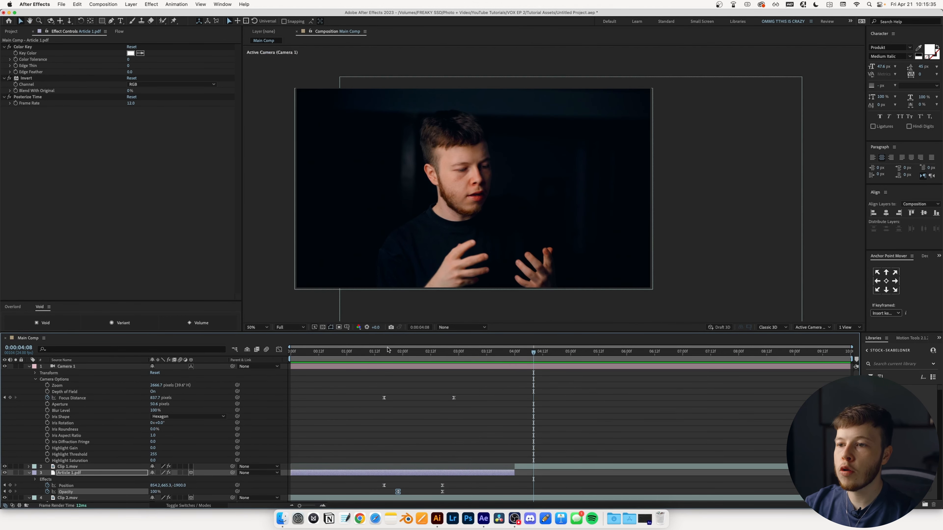
mouse_move(387, 350)
left_mouse_down()
mouse_move(412, 358)
mouse_move(393, 360)
left_mouse_up()
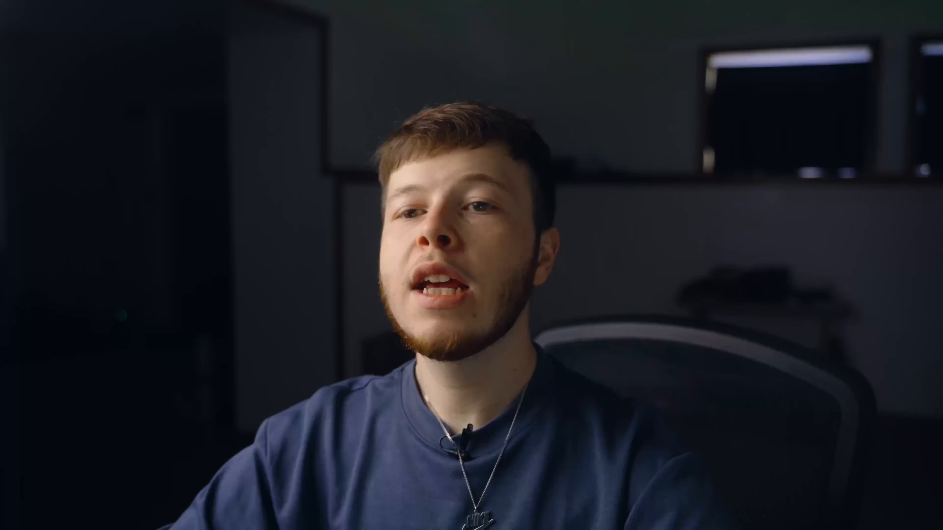
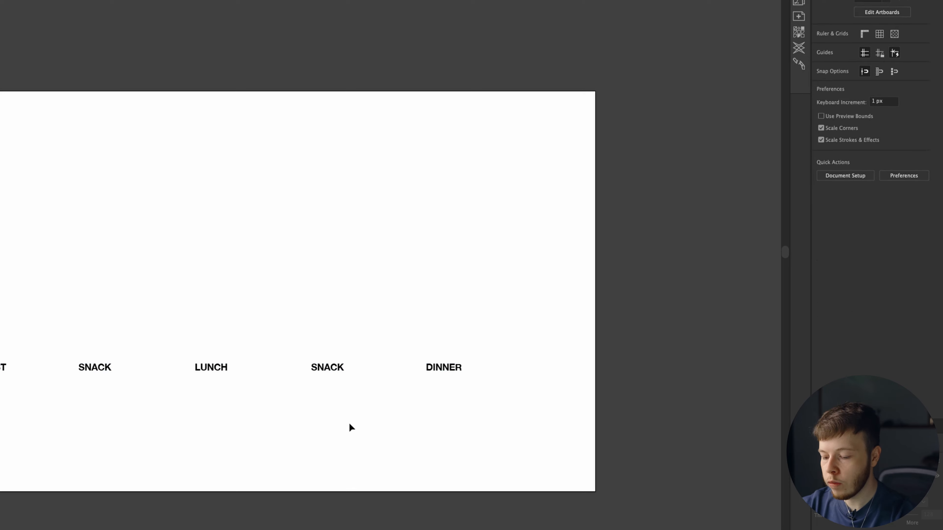
- Pen-draw a straight horizontal line from under BREAKFAST to under DINNER
key("p")
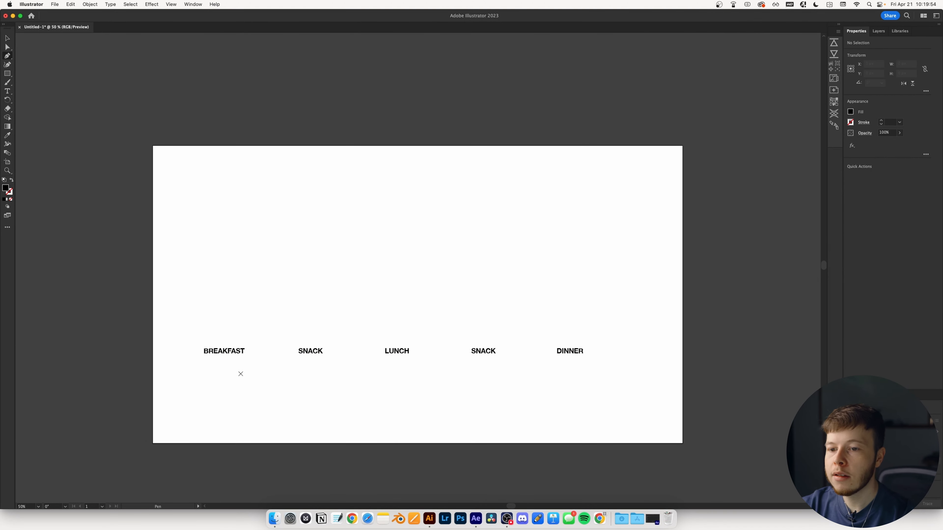
left_click(204, 362)
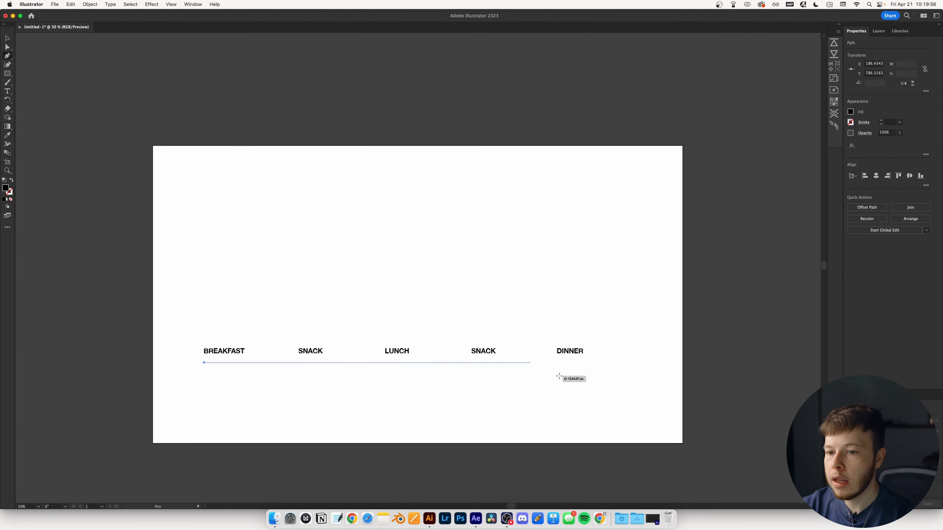
left_click(583, 371)
key("v")
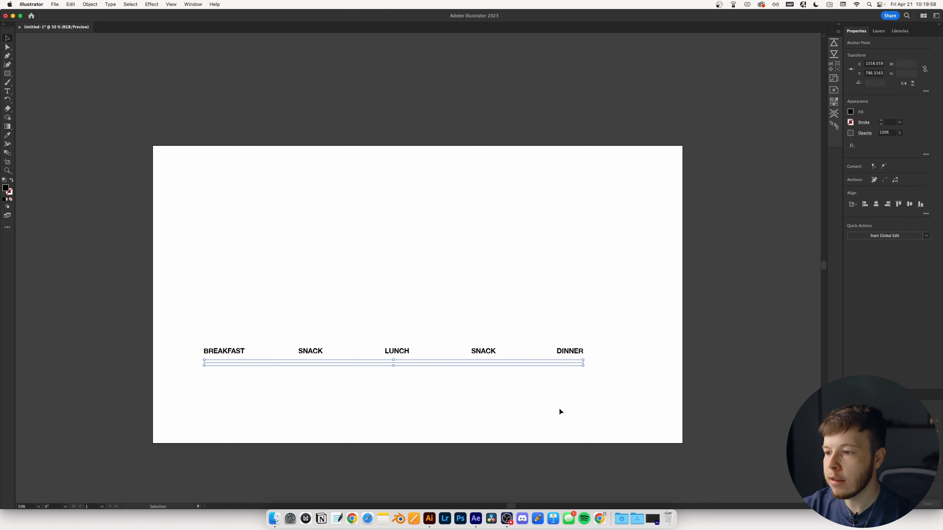
- Give the line a black 5 pt stroke and stretch its end slightly past DINNER
left_click(881, 120)
left_click(882, 121)
left_click(881, 120)
left_click(881, 120)
left_click(889, 122)
type("5")
key("Return")
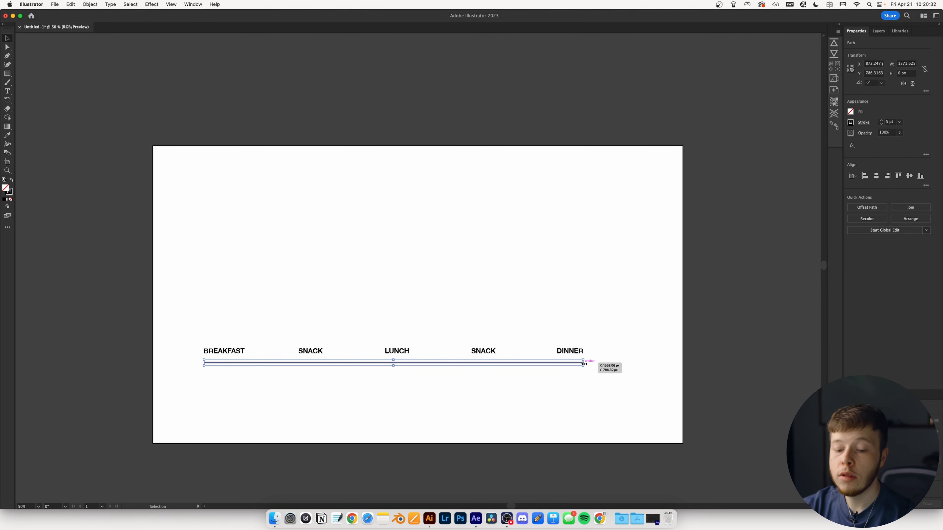
left_click_drag(584, 364, 601, 364)
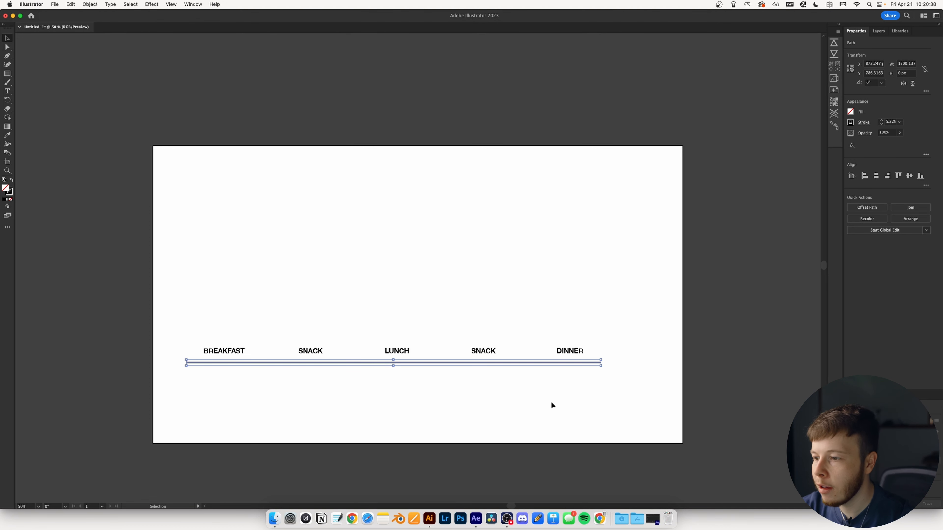
left_click(398, 405)
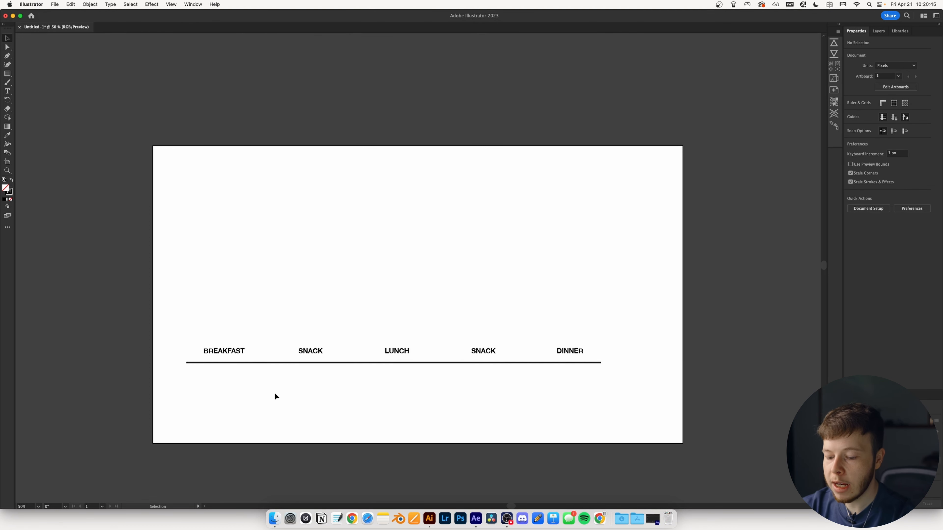
- Draw a short vertical tick on the line under BREAKFAST and copy it under SNACK
key("p")
left_click(223, 359)
left_click(223, 370, "shift")
key("v")
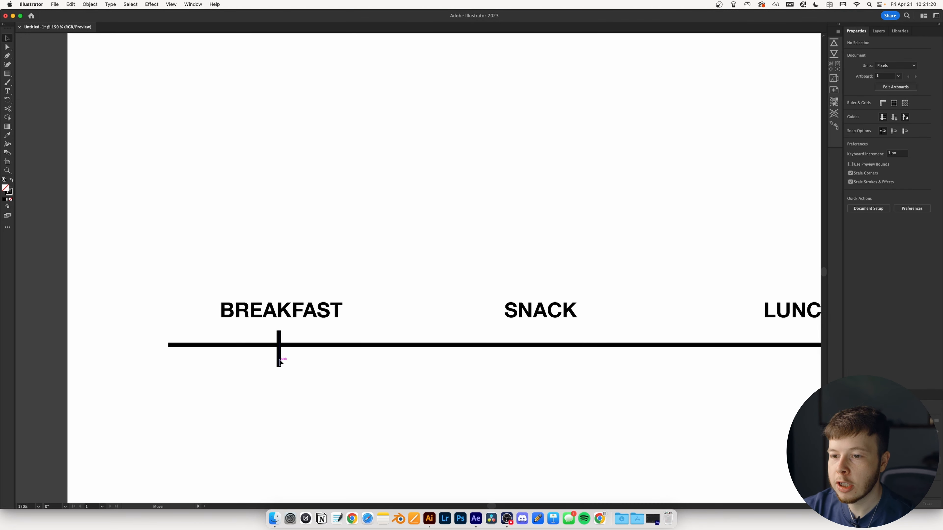
left_click_drag(280, 361, 281, 341)
left_click(281, 312)
left_click(335, 392)
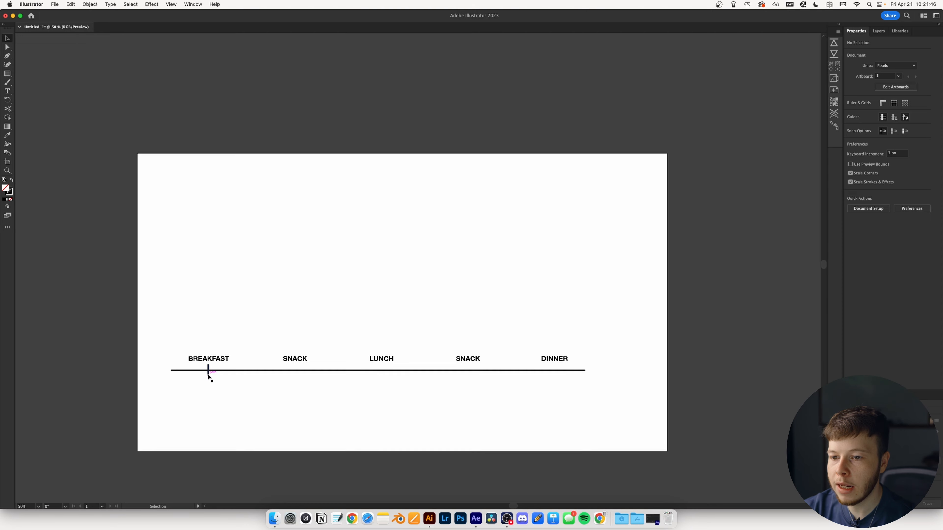
left_click_drag(207, 375, 295, 375)
left_click(322, 379)
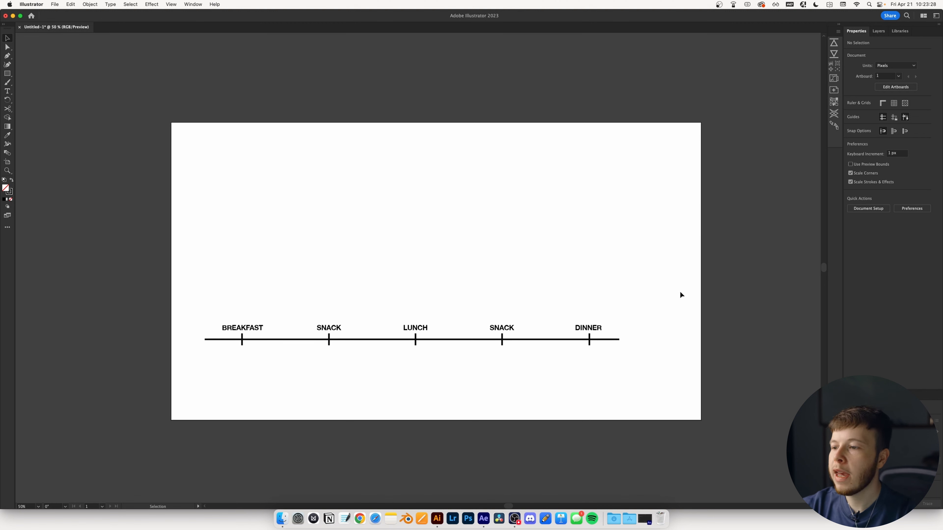
- Group the labels, line and ticks, centre them horizontally and move them near the artboard bottom
key("a")
left_click_drag(680, 291, 199, 409)
key("super+g")
key("v")
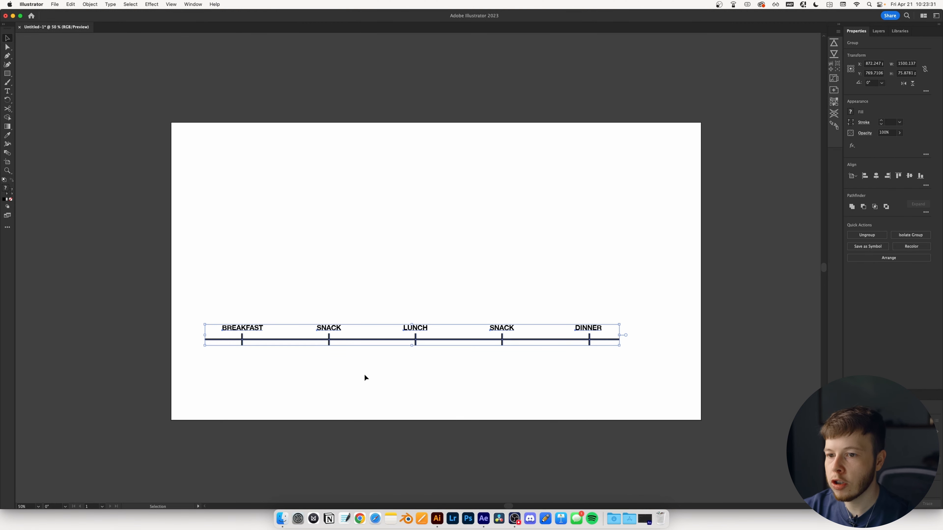
left_click(876, 176)
left_click(506, 368)
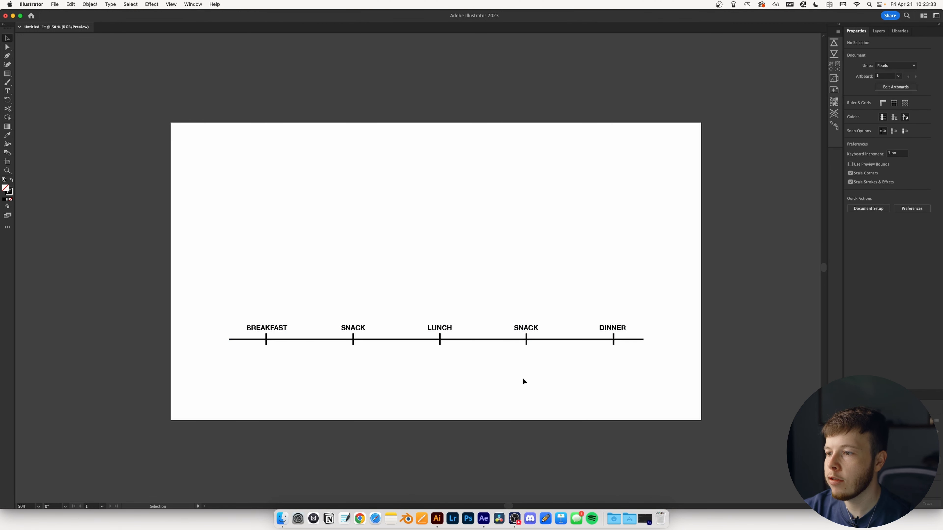
left_click_drag(356, 341, 356, 383)
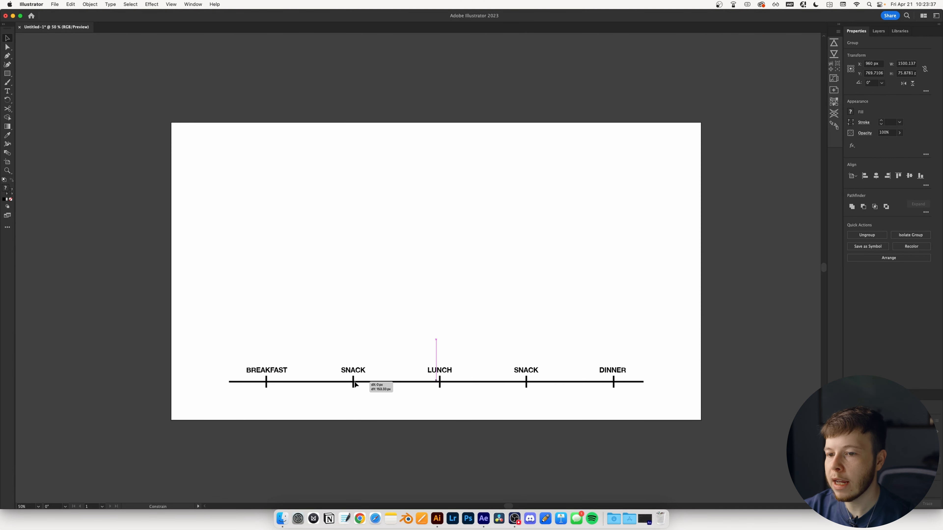
left_click(382, 338)
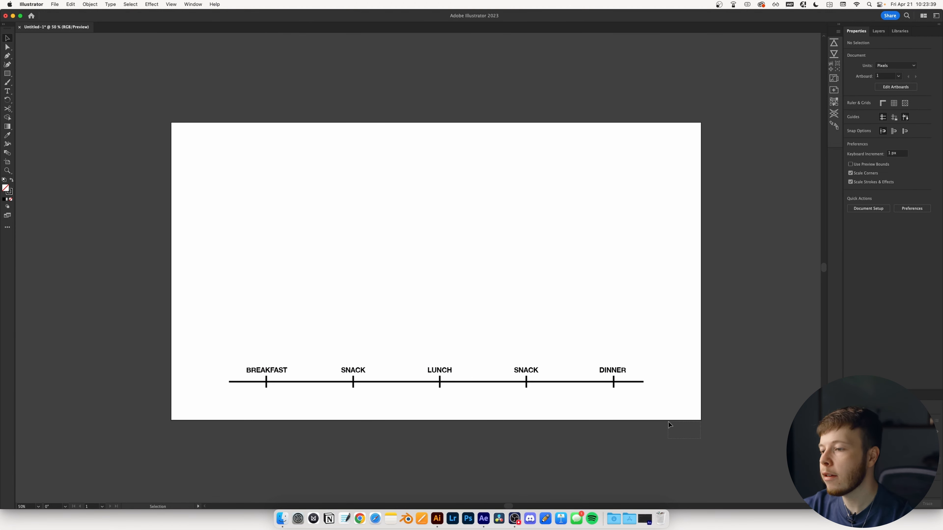
- Ungroup the timeline artwork and send it to After Effects
left_click(262, 372)
right_click(262, 372)
left_click(390, 422)
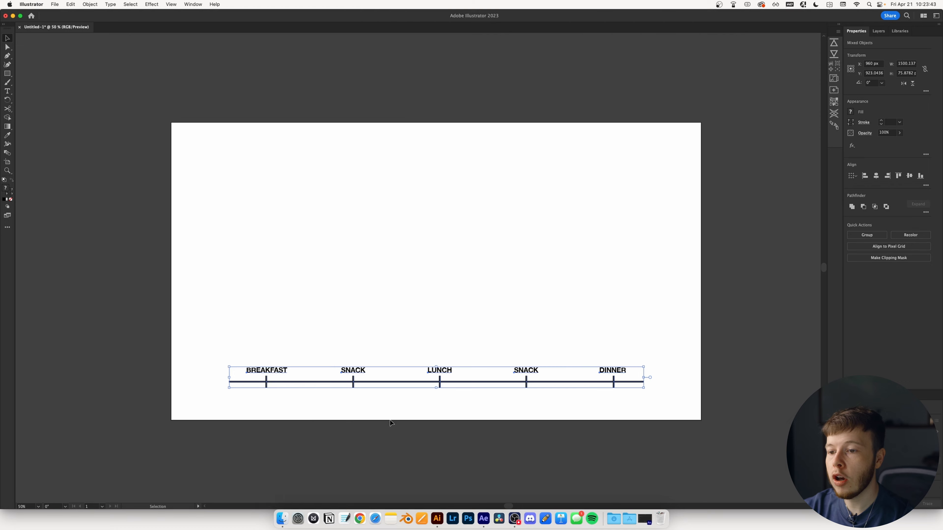
left_click(832, 44)
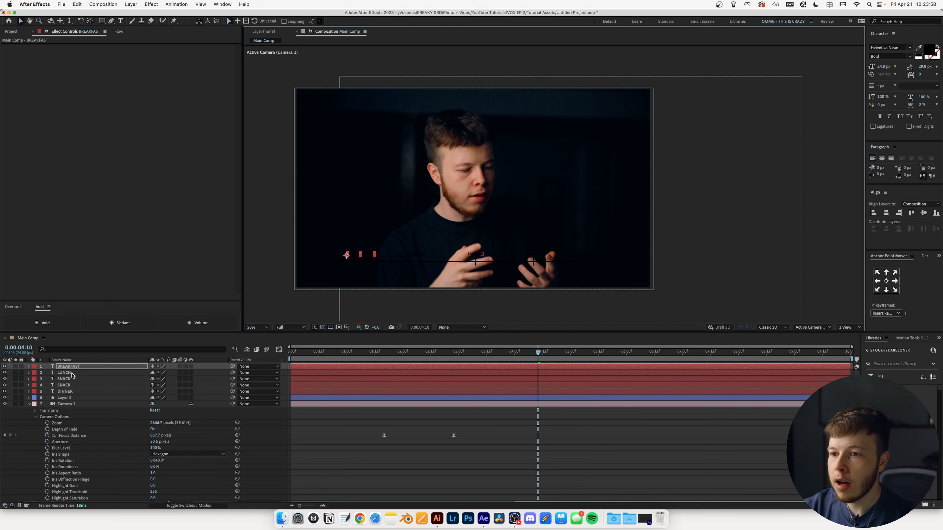
- Split the line-and-tick shape layer into six group layers with Motion Tools EXTRACT
left_click(64, 398)
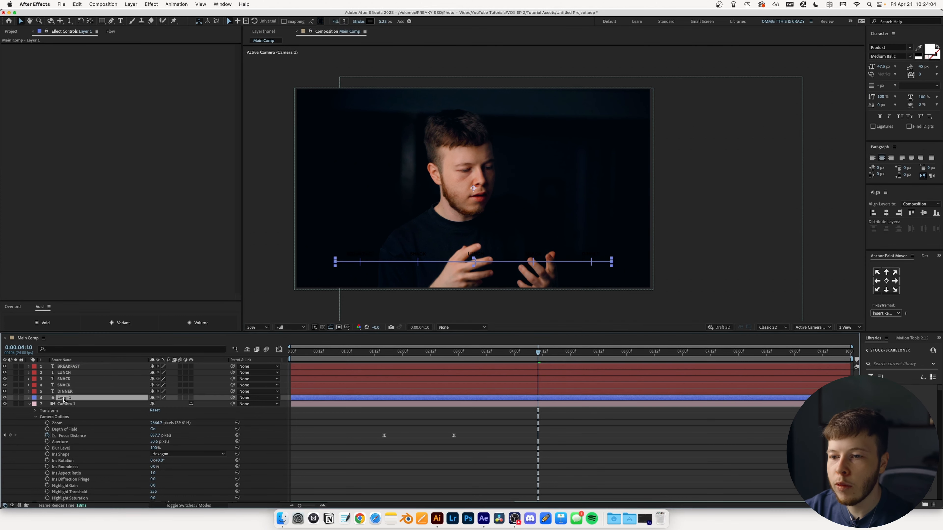
left_click(900, 338)
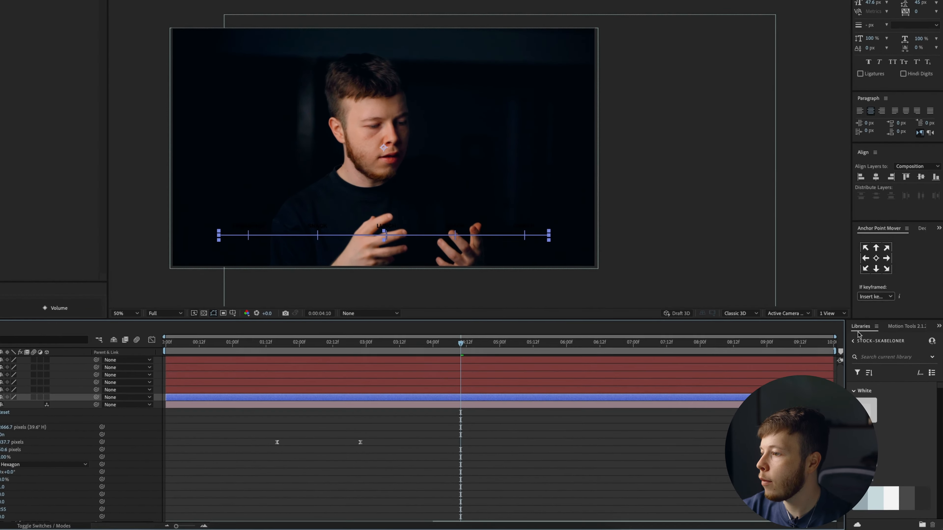
left_click(863, 452)
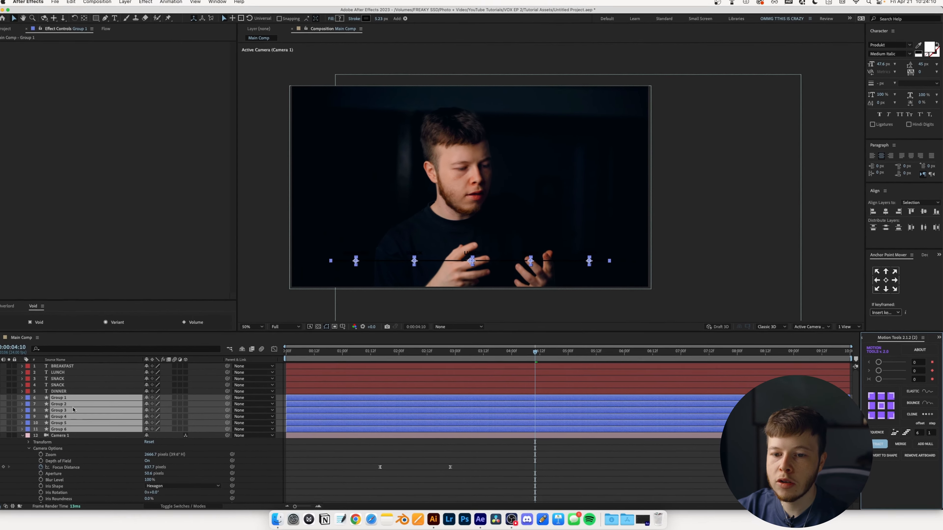
- Set the stroke colour of all six group layers to white (FFFFFF)
left_click(81, 429)
left_click(74, 398, "shift")
left_click(370, 21)
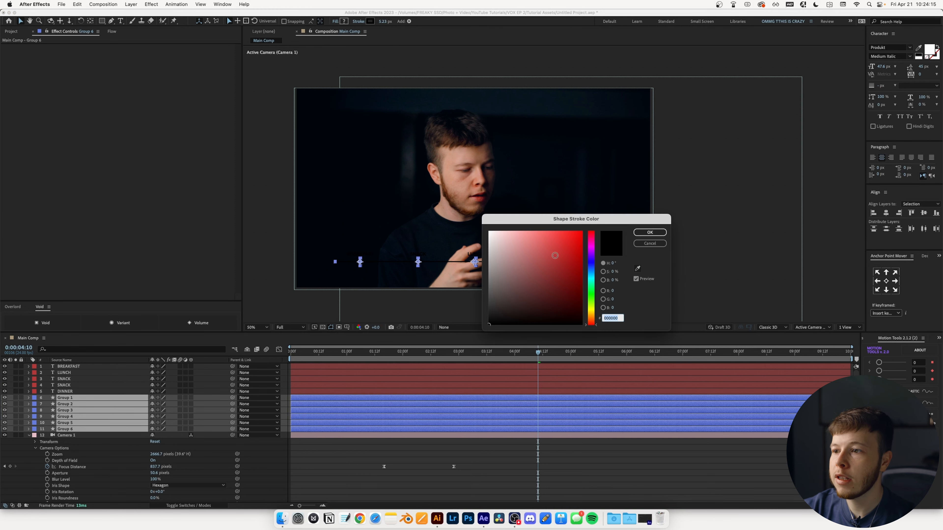
left_click(490, 232)
left_click(649, 233)
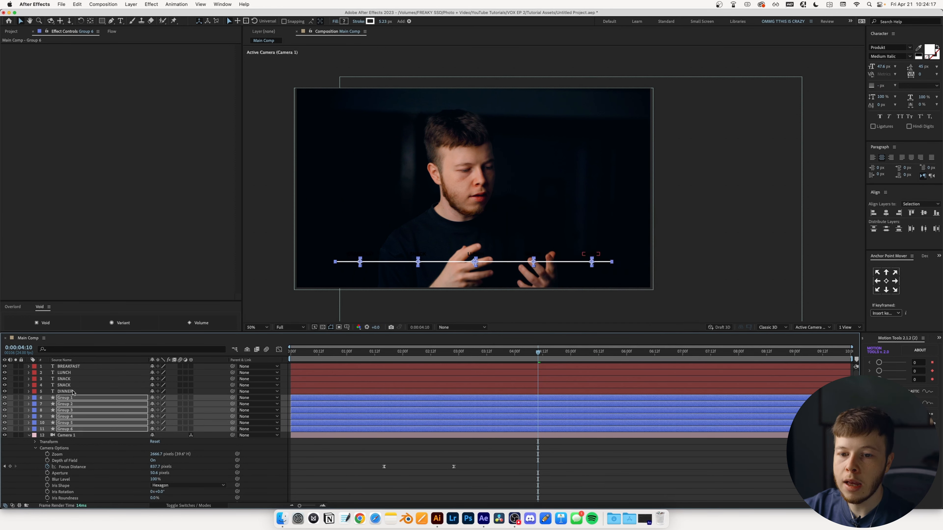
left_click_drag(200, 395, 200, 356)
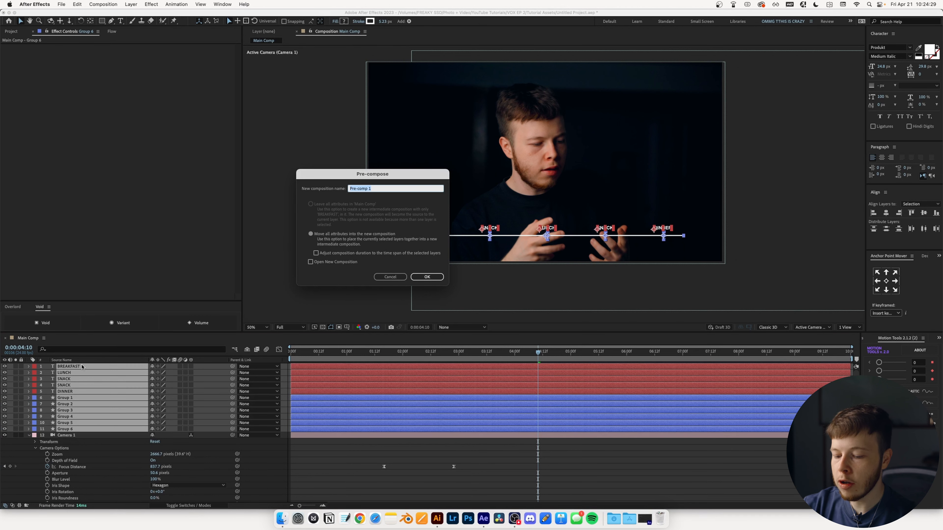
- Pre-compose as 'Timeline' and keyframe Group 6's Trim End from 0% to 100% at one second
type("Timeline")
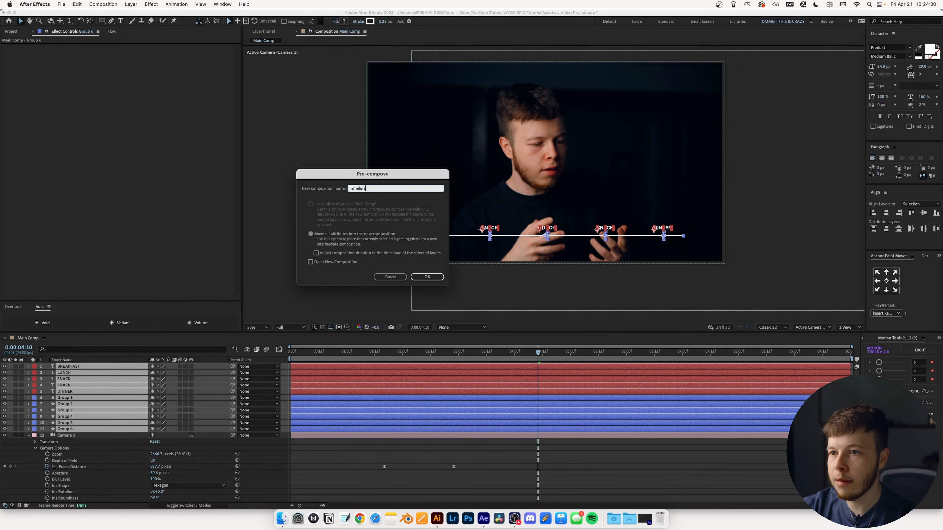
key("Return")
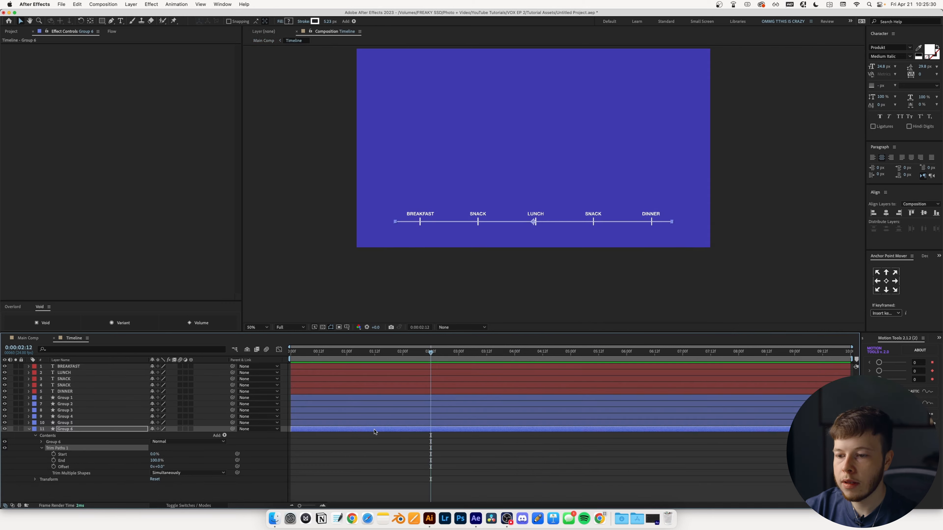
left_click(366, 354)
left_click_drag(411, 352, 389, 352)
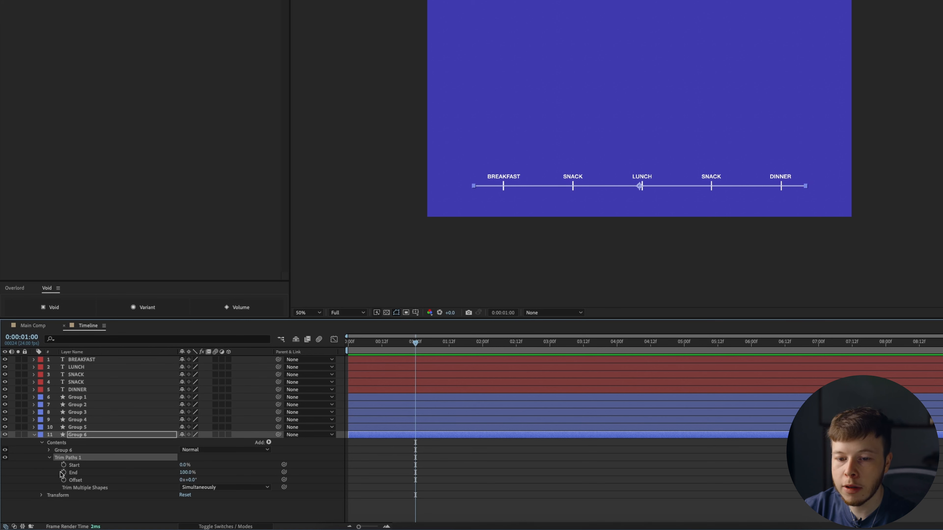
left_click(63, 473)
left_click_drag(382, 347, 349, 347)
left_click_drag(196, 470, 160, 470)
left_click(500, 447)
key("space")
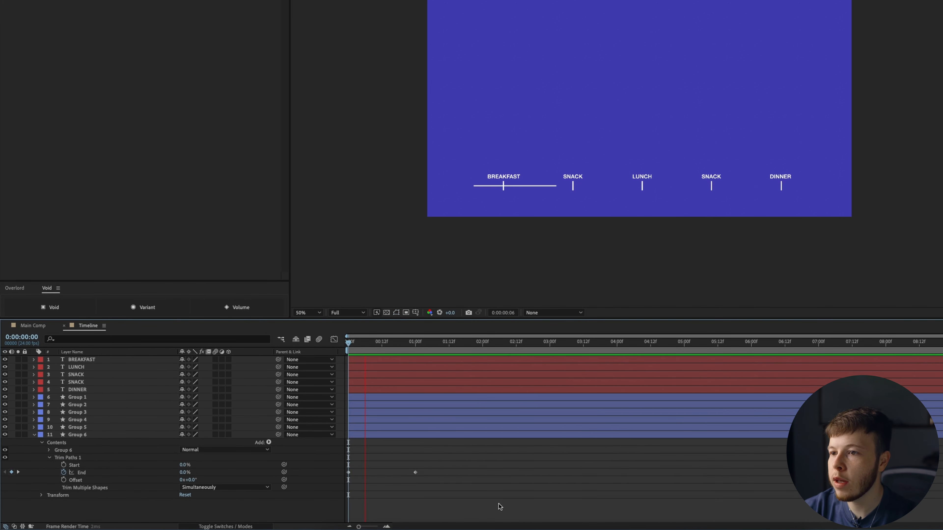
key("space")
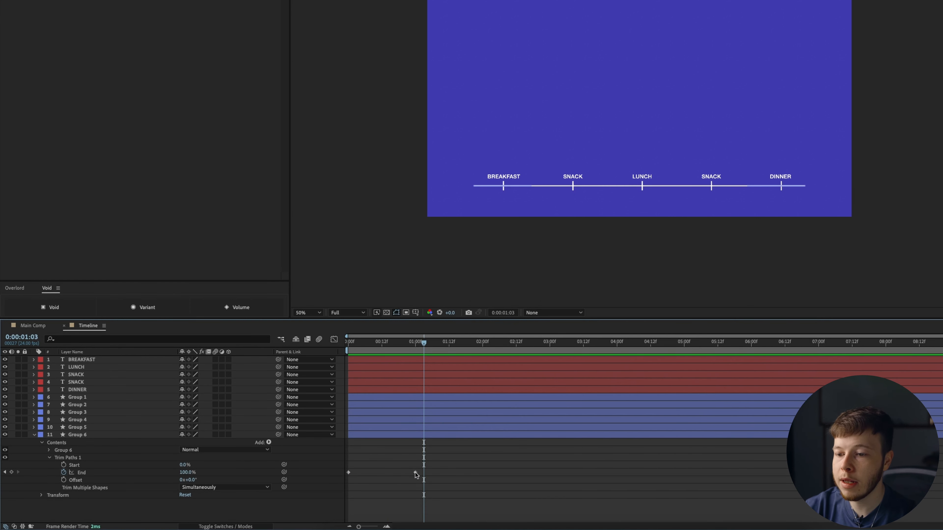
- Select tick layers Group 1–5 and replay the line draw-on from the start
left_click(78, 427)
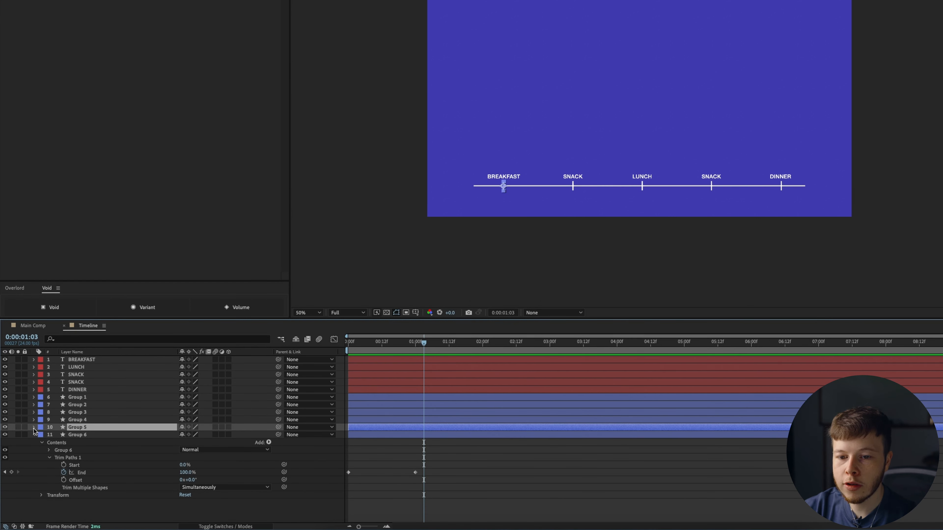
left_click(88, 475)
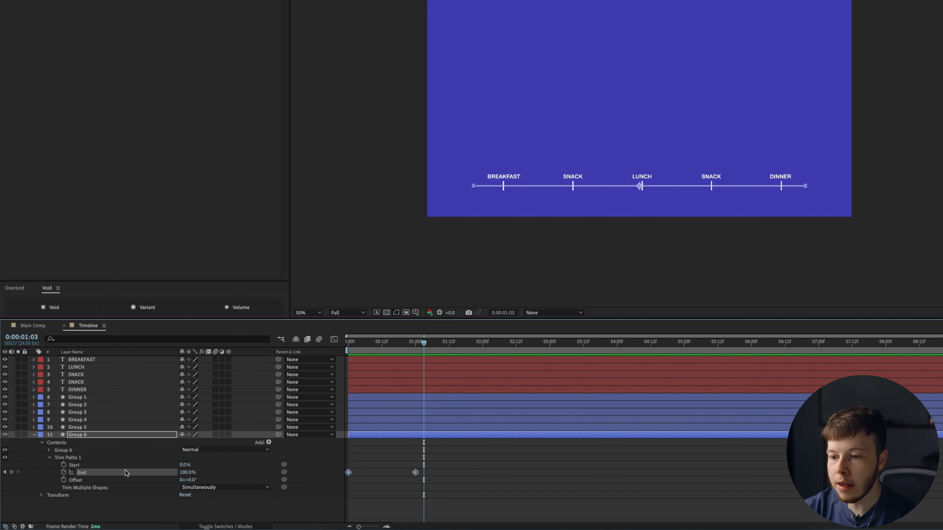
left_click(82, 427)
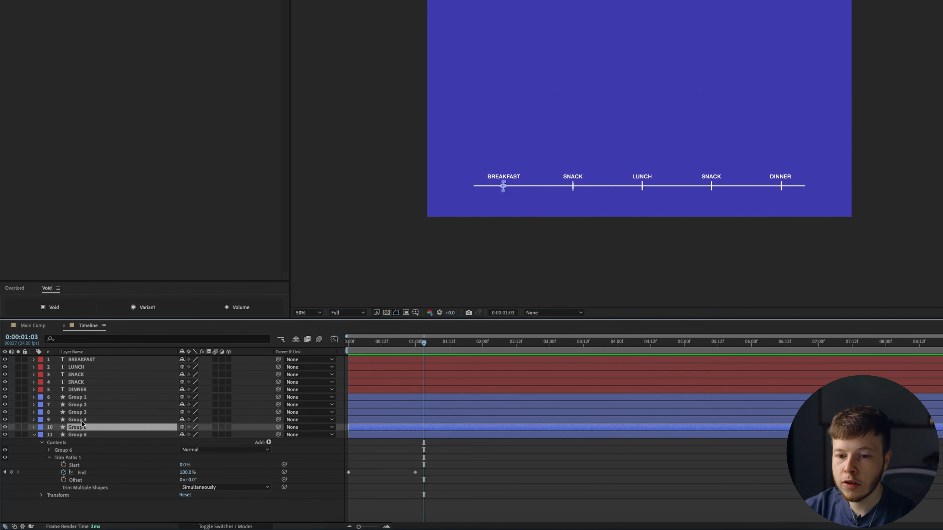
left_click(86, 399, "shift")
key("Home")
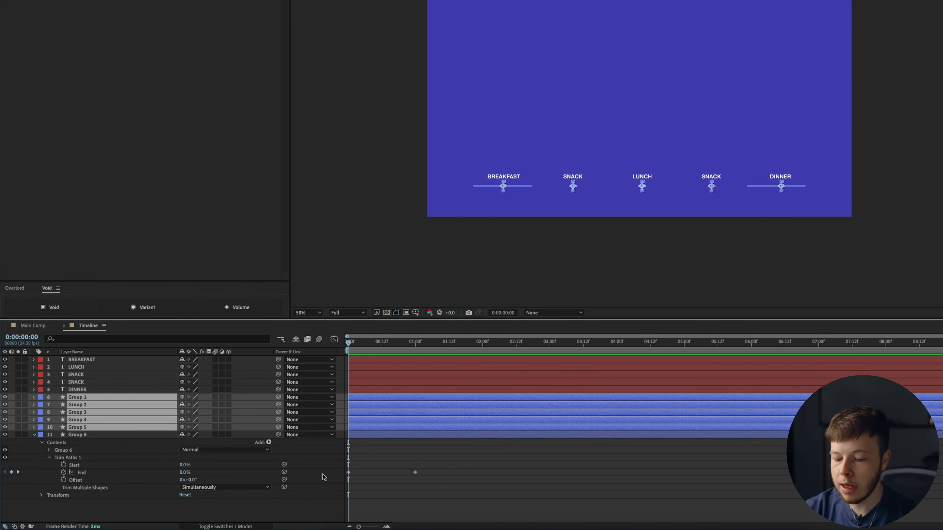
left_click(510, 467)
key("space")
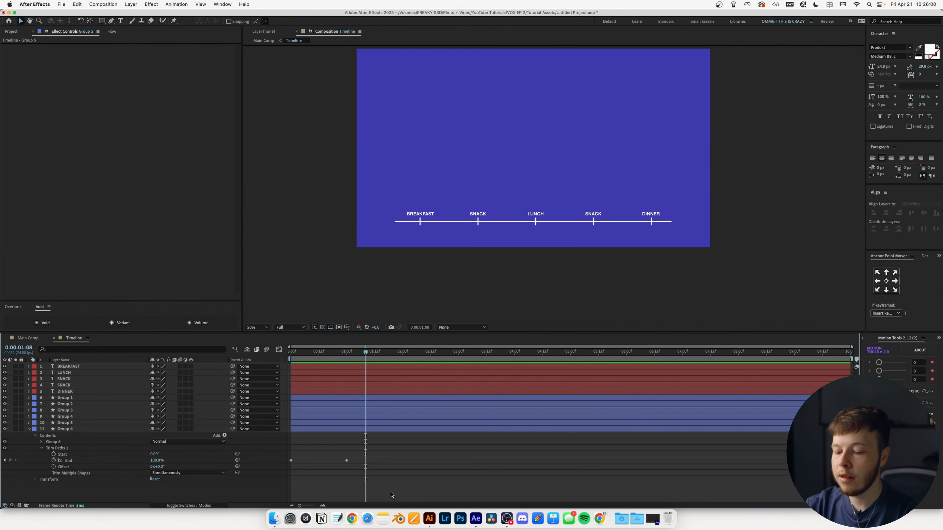
- Apply a Flow ease curve to the End keyframes of Groups 1–6
key("u")
left_click_drag(392, 495, 237, 395)
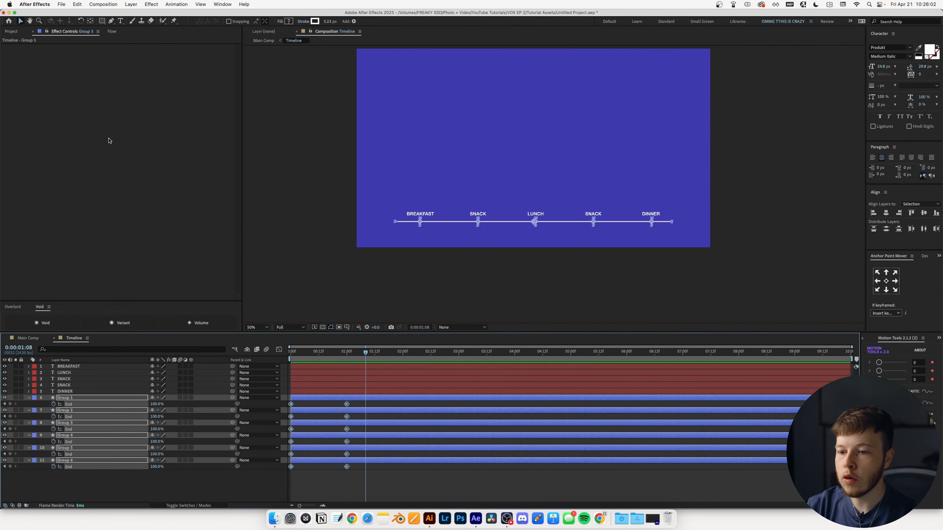
left_click(111, 32)
left_click(118, 129)
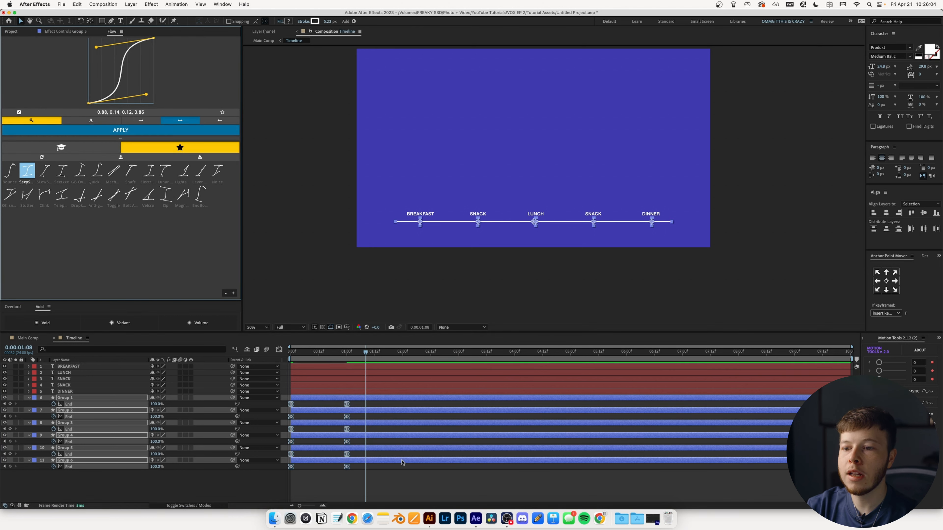
left_click(430, 492)
left_click_drag(308, 353, 290, 352)
- Set a 5-frame stagger offset for Groups 1–5 and preview
left_click(65, 448)
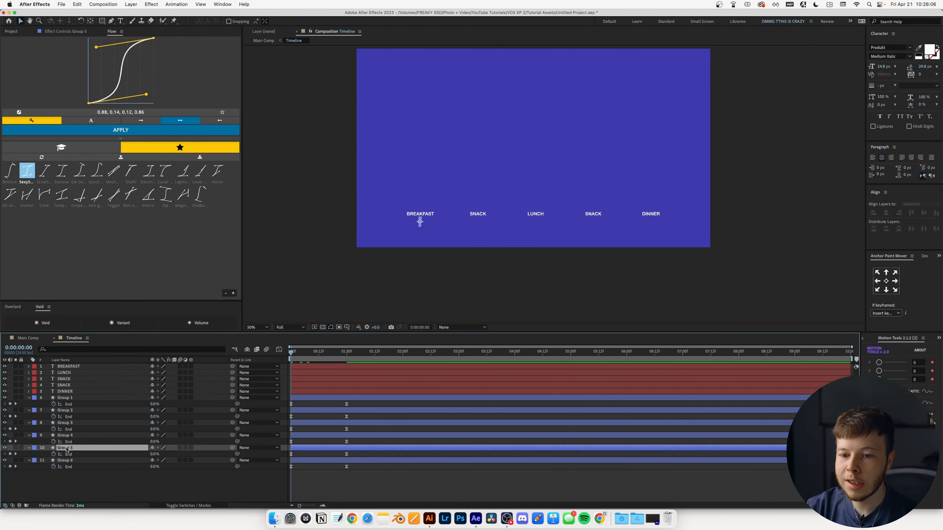
left_click(70, 398, "shift")
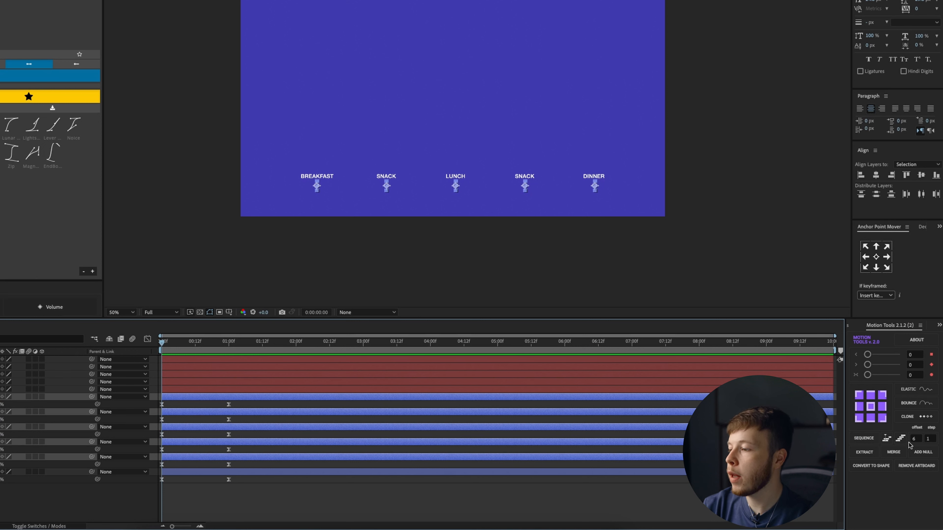
left_click(916, 439)
type("5")
key("Return")
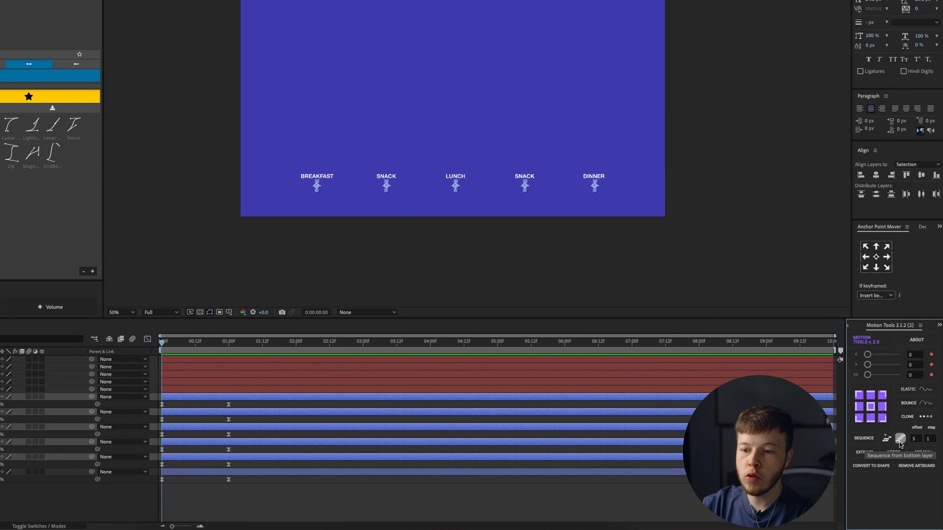
left_click(163, 342)
key("space")
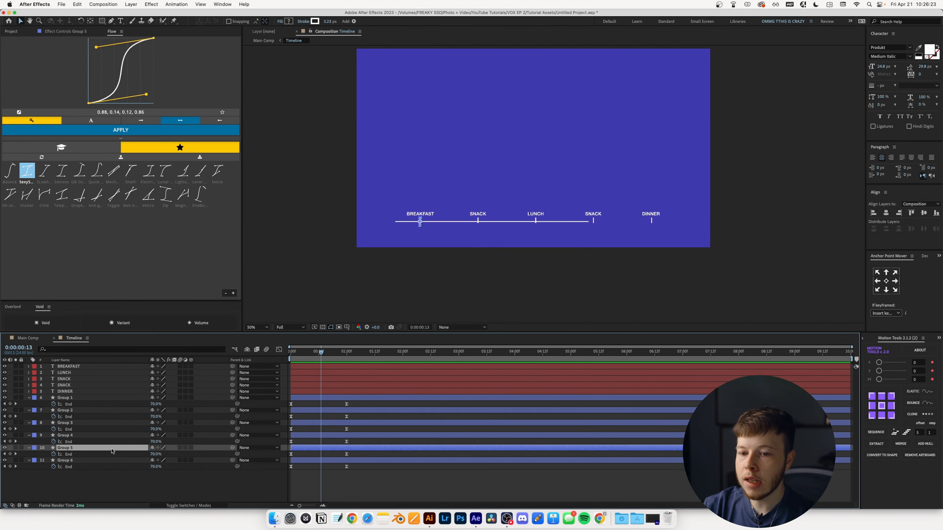
- Sequence Groups 1–5 starting from the bottom layer and preview the staggered draw-on
left_click(102, 398, "shift")
left_click_drag(324, 351, 290, 352)
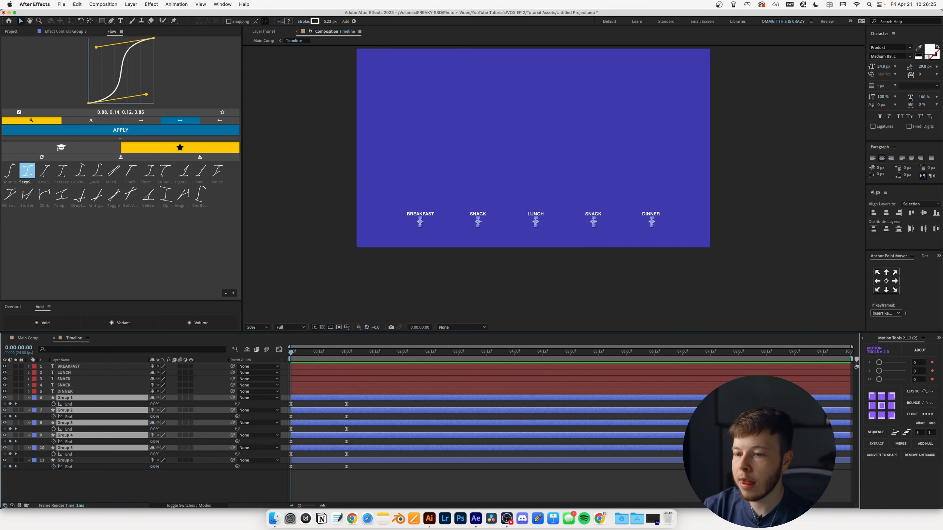
left_click(867, 434)
left_click(436, 485)
key("space")
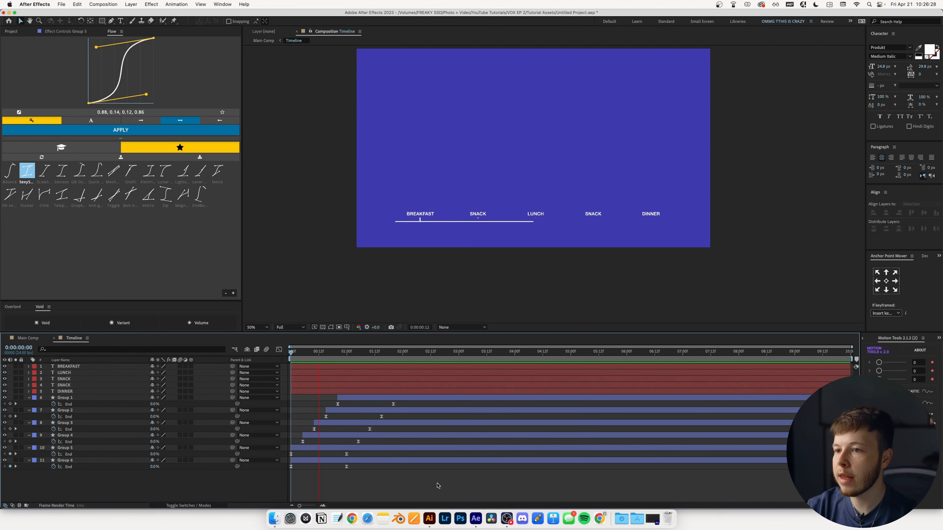
key("space")
- Move the tick groups' final End keyframes earlier so they finish sooner, then preview
left_click_drag(407, 402, 346, 456)
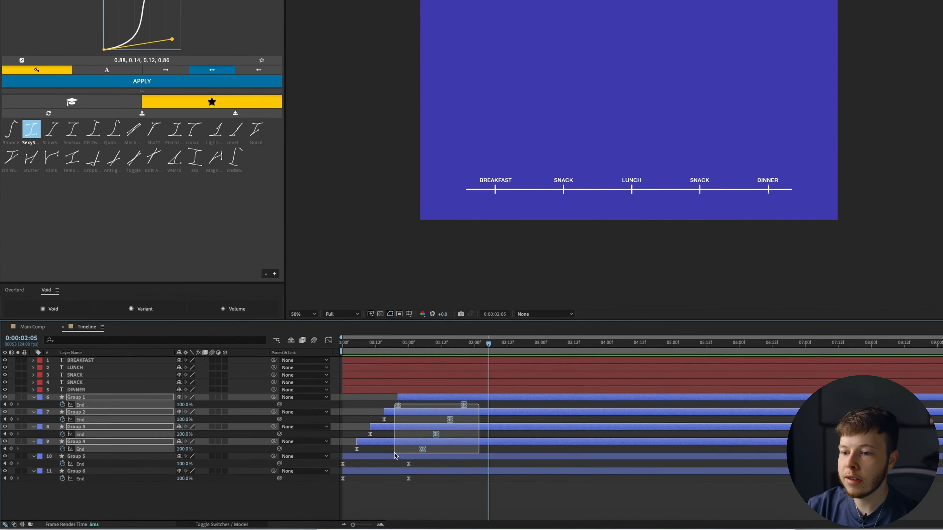
left_click_drag(416, 466, 391, 466)
key("space")
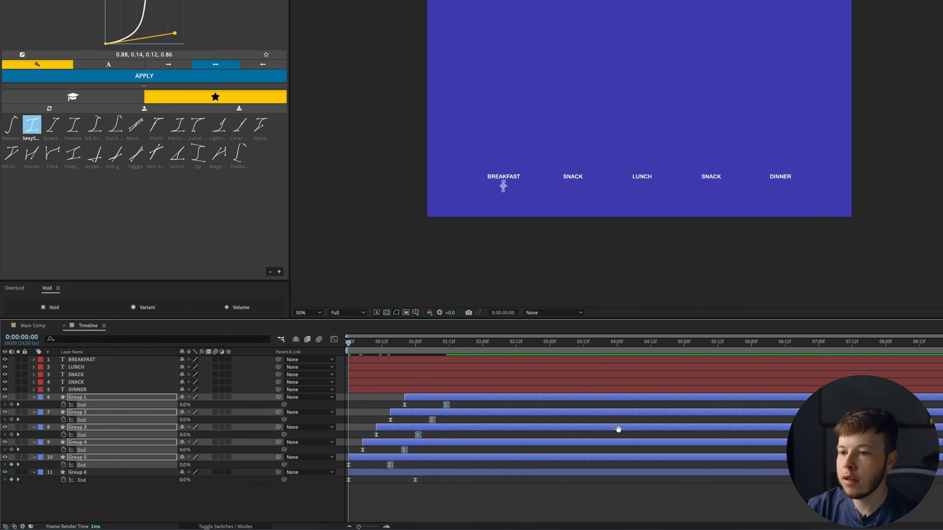
key("space")
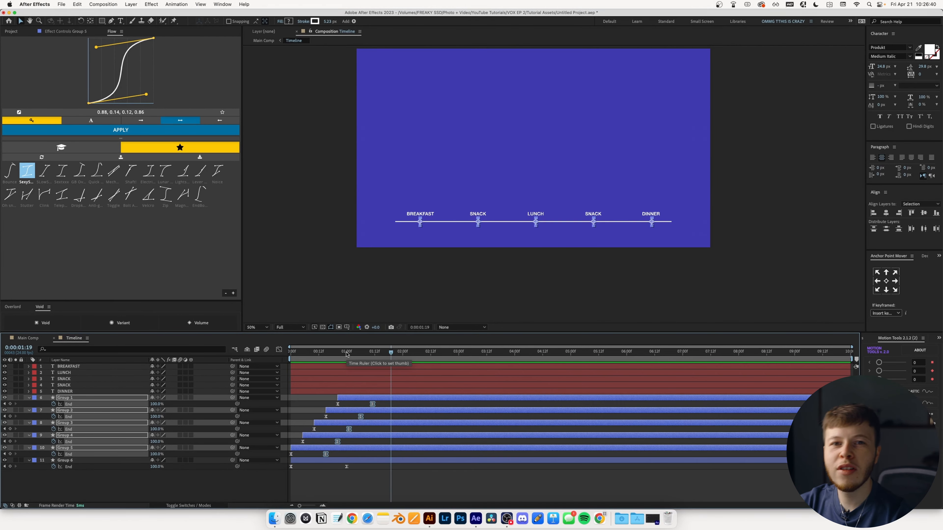
key("Home")
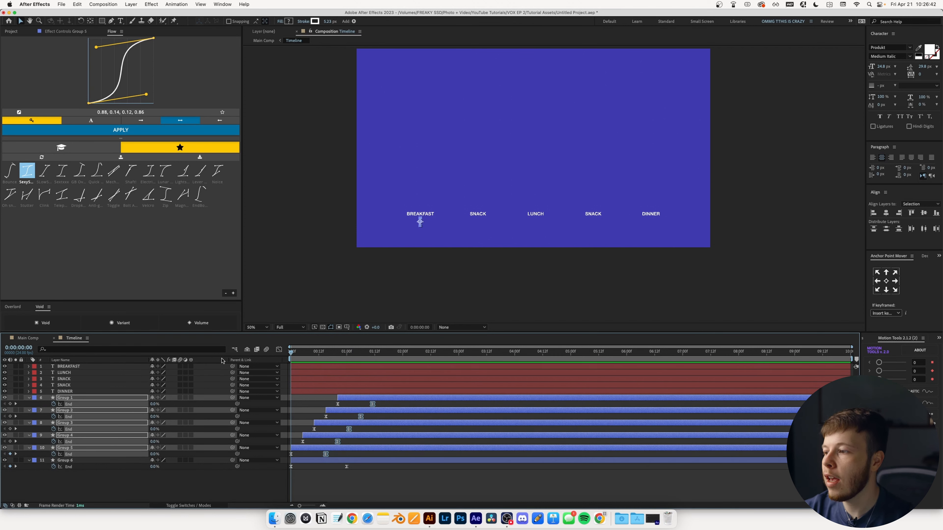
left_click(371, 393)
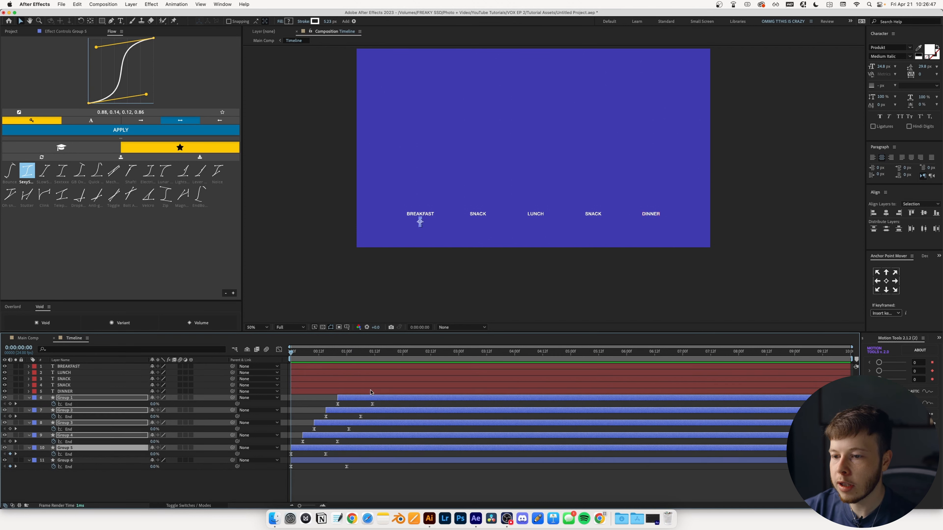
key("super+z")
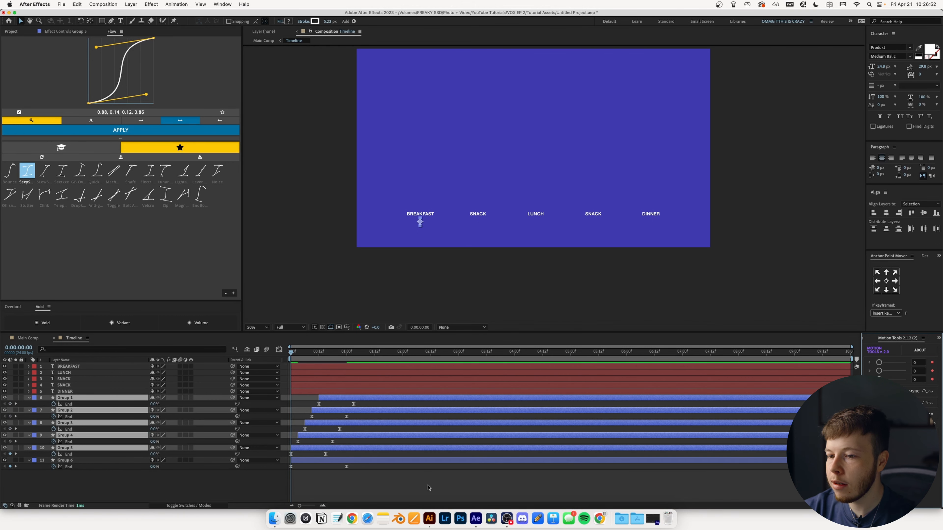
key("space")
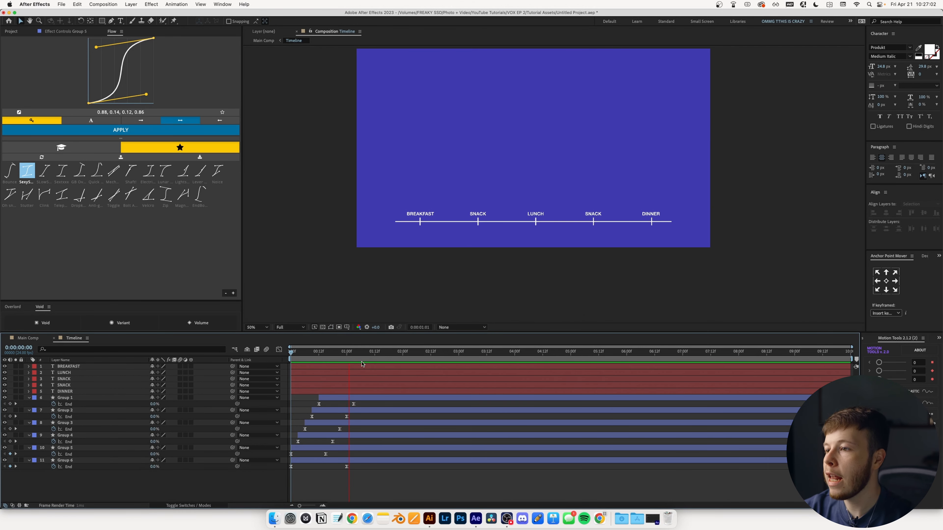
- Keyframe the five labels' Position to rise from Y 988.4 to 906.4 over 15 frames
key("space")
left_click(297, 353)
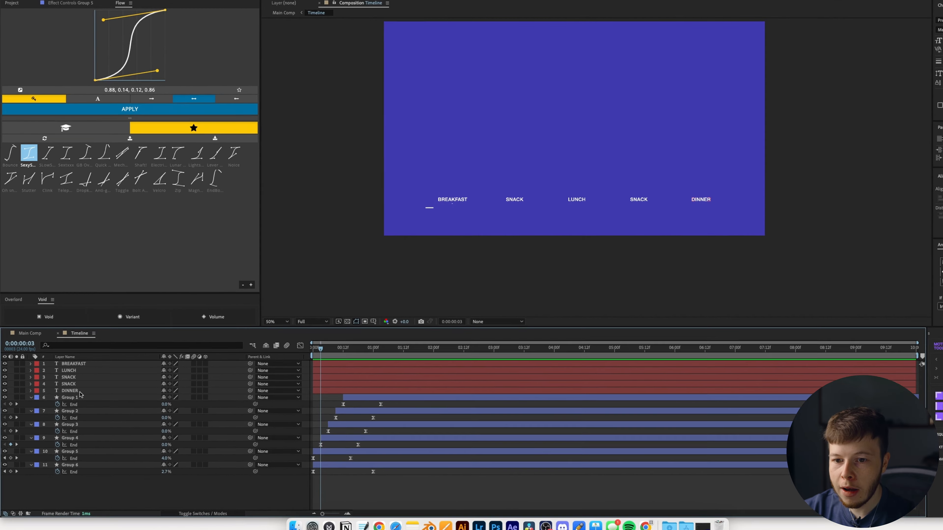
left_click(73, 391)
left_click(63, 366, "shift")
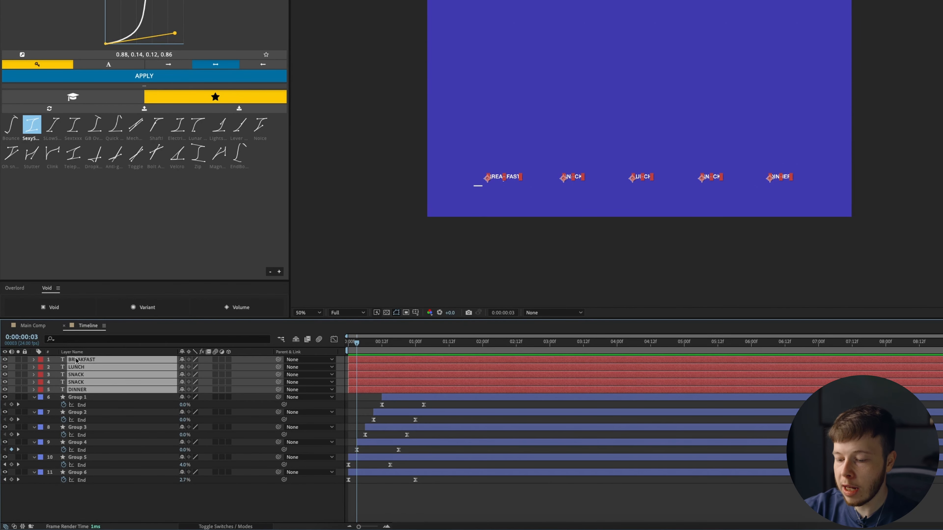
key("p")
left_click_drag(352, 345, 348, 345)
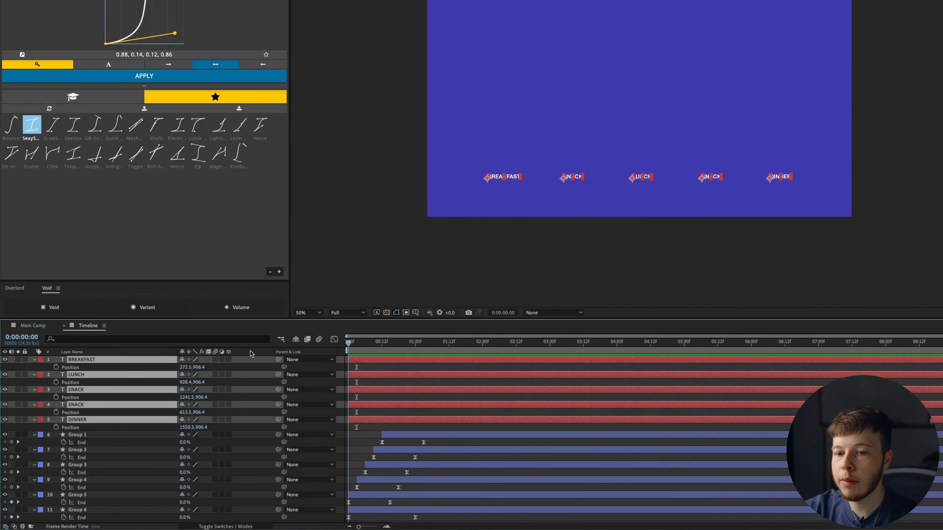
key("alt+shift+p")
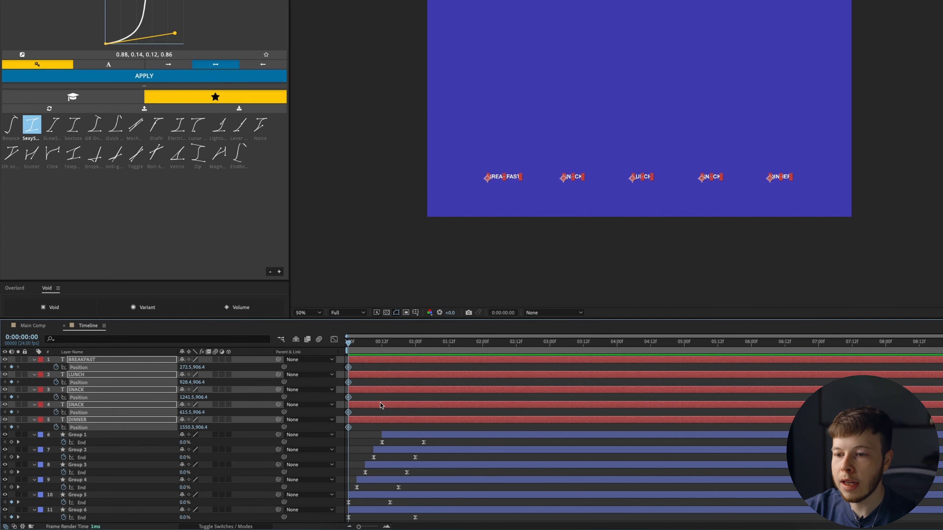
mouse_move(375, 348)
left_mouse_down()
mouse_move(400, 351)
mouse_move(390, 368)
left_mouse_up()
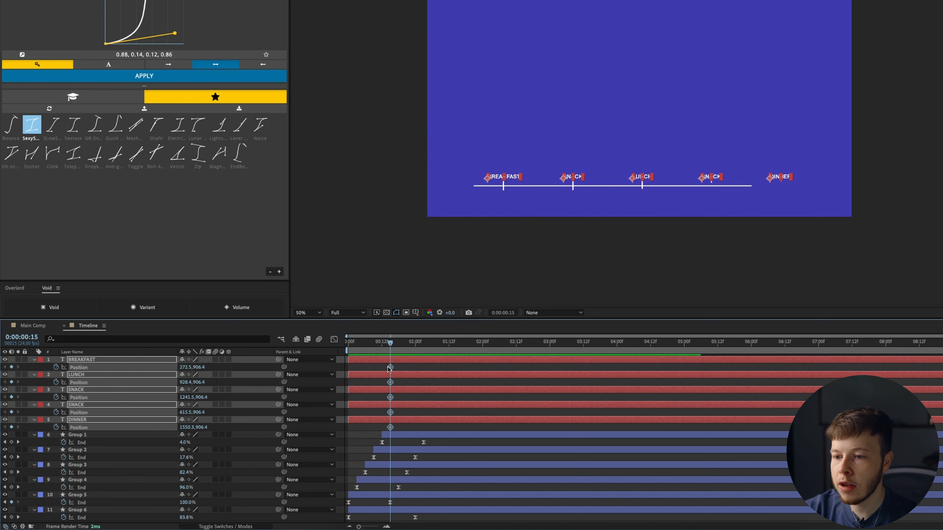
key("Home")
left_click_drag(197, 382, 250, 373)
mouse_move(353, 345)
left_mouse_down()
mouse_move(386, 345)
mouse_move(348, 344)
left_mouse_up()
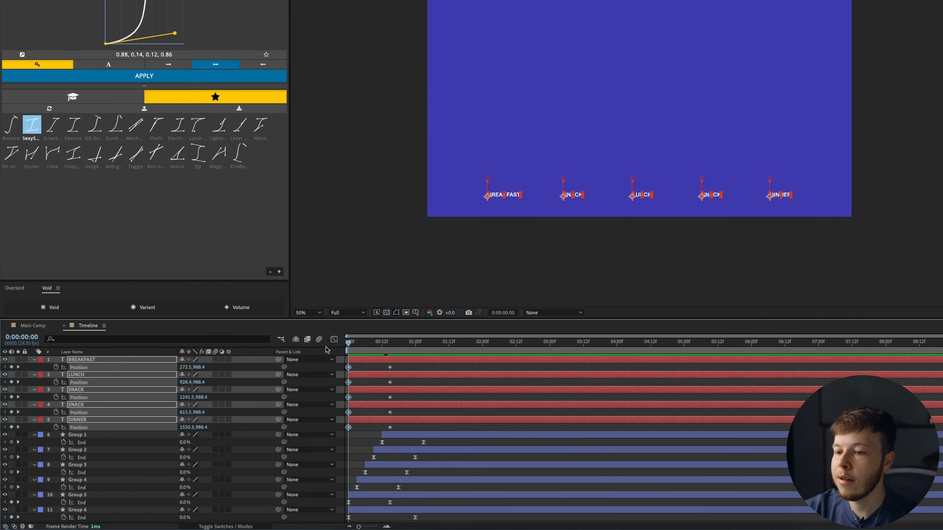
- Ease the labels' ten Position keyframes with Flow
left_click_drag(399, 362, 313, 431)
left_click(130, 78)
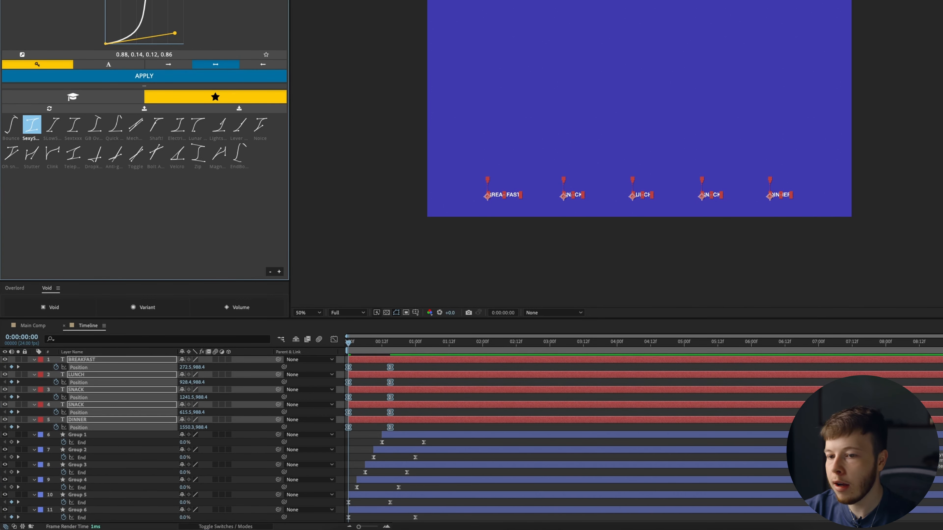
left_click(81, 420)
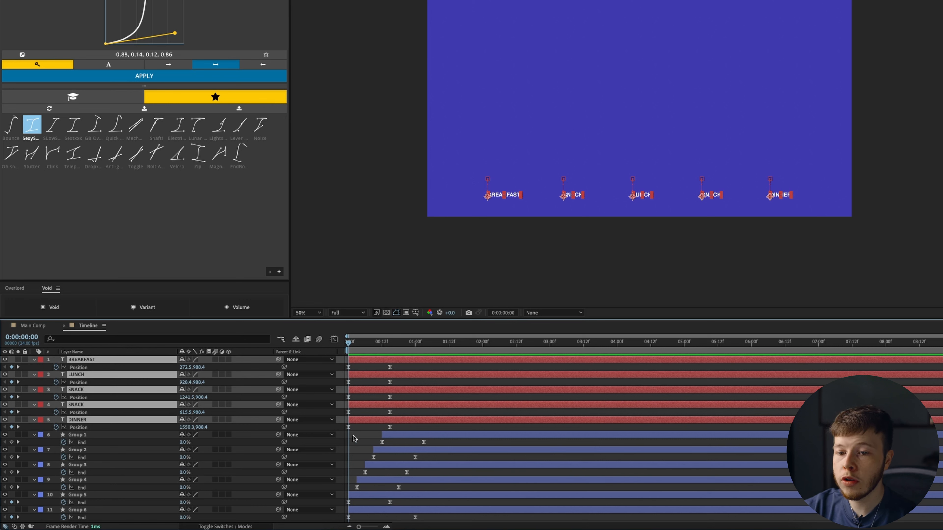
left_click(346, 436)
- Reorder the text layers, moving BREAKFAST to the bottom and LUNCH to third place
left_click_drag(86, 361, 88, 431)
left_click(80, 375)
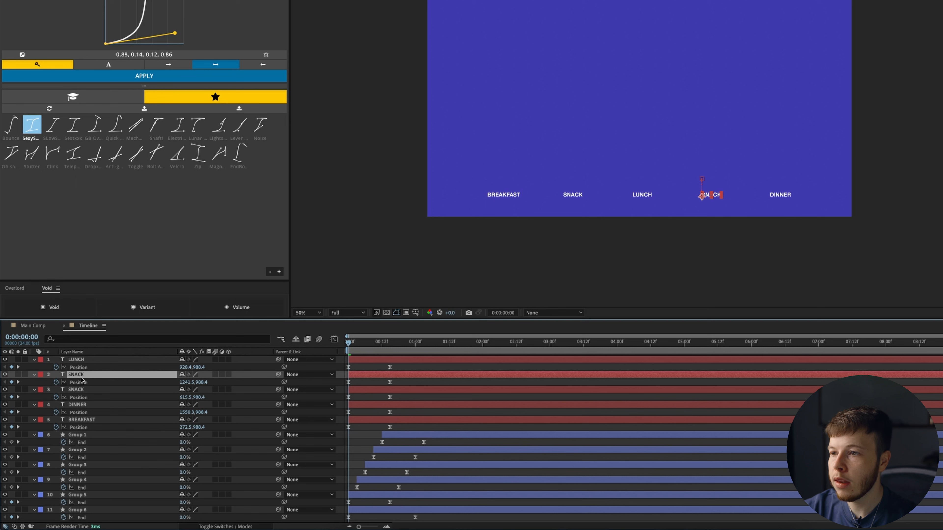
left_click_drag(81, 390, 82, 415)
mouse_move(85, 359)
left_mouse_down()
mouse_move(86, 393)
mouse_move(82, 358)
left_mouse_up()
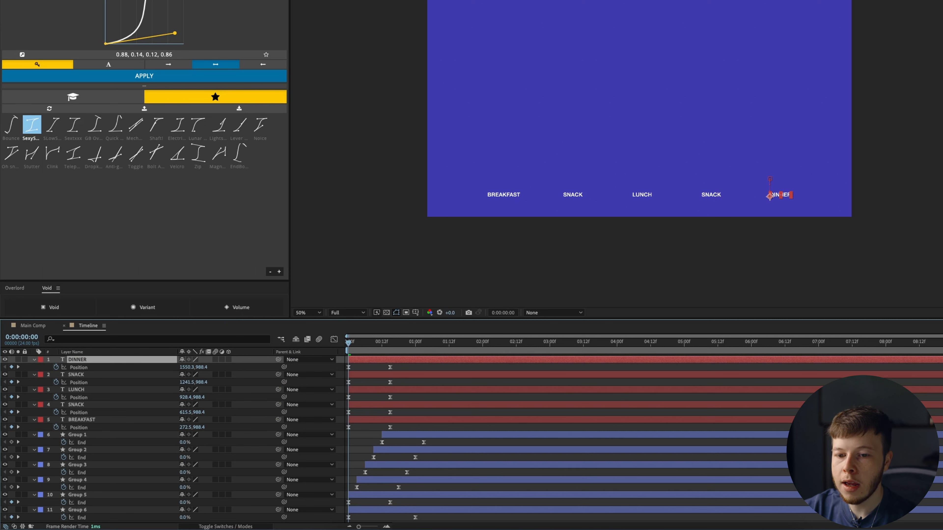
- Stagger the five labels like the ticks and shift their in-points later
left_click(85, 421, "shift")
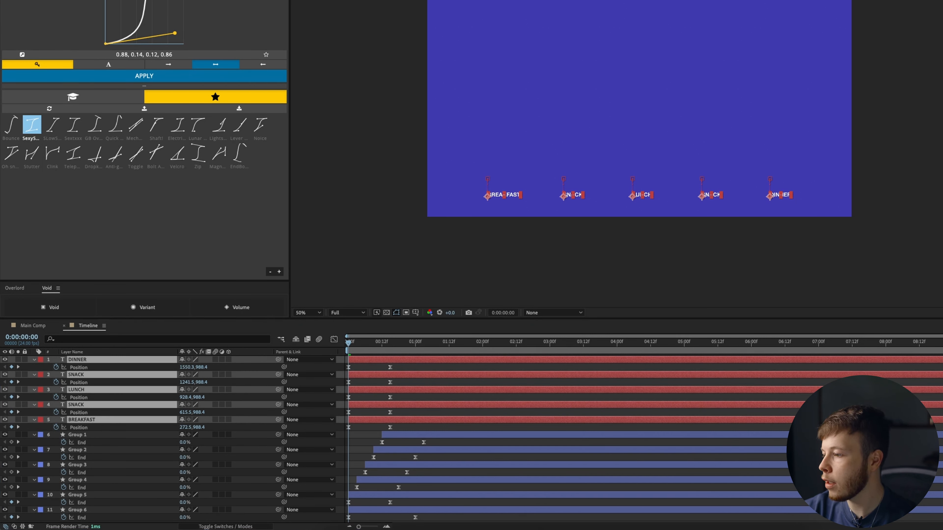
key("ctrl+z")
left_click(368, 435)
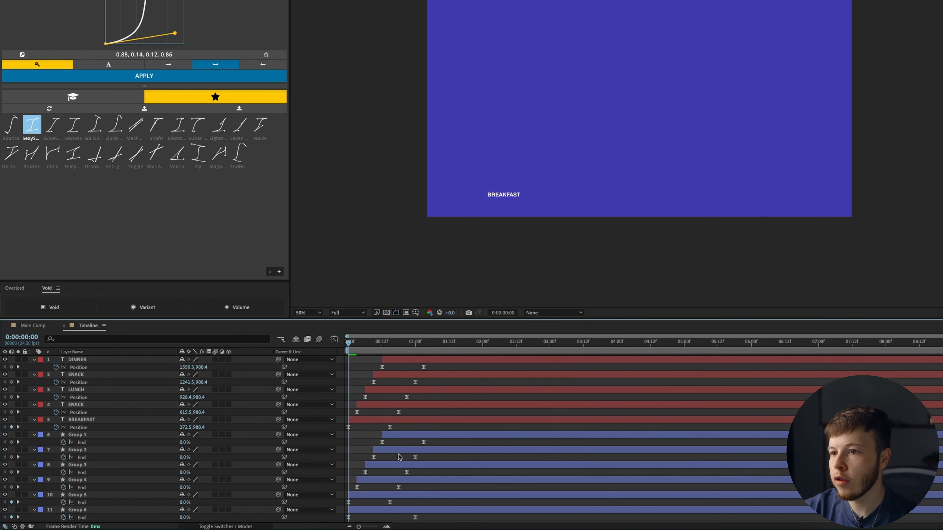
left_click_drag(355, 342, 373, 349)
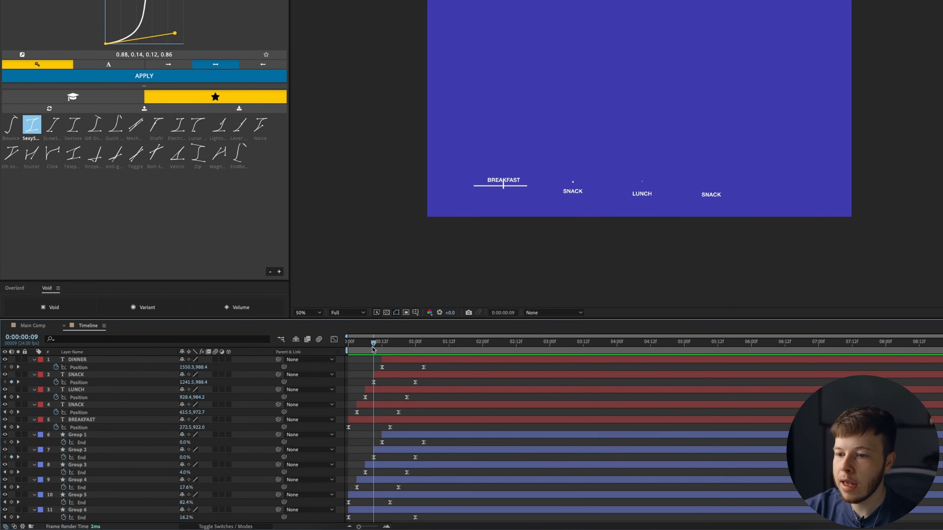
left_click(378, 422)
left_click(383, 362, "shift")
mouse_move(381, 360)
left_mouse_down()
mouse_move(393, 358)
mouse_move(357, 343)
mouse_move(393, 347)
left_mouse_up()
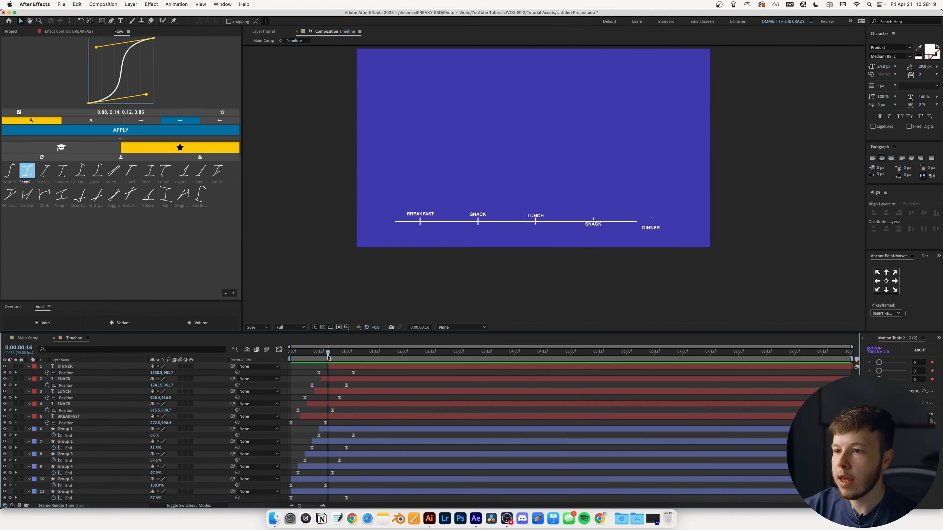
- Draw an orange FF5500 rectangle with no stroke across the comp's bottom
left_click(102, 21)
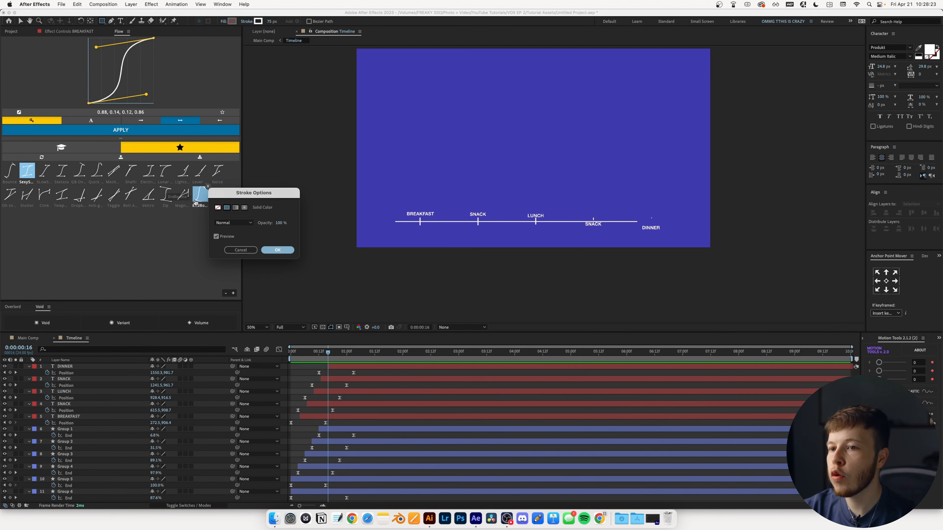
left_click(217, 207)
left_click(278, 249)
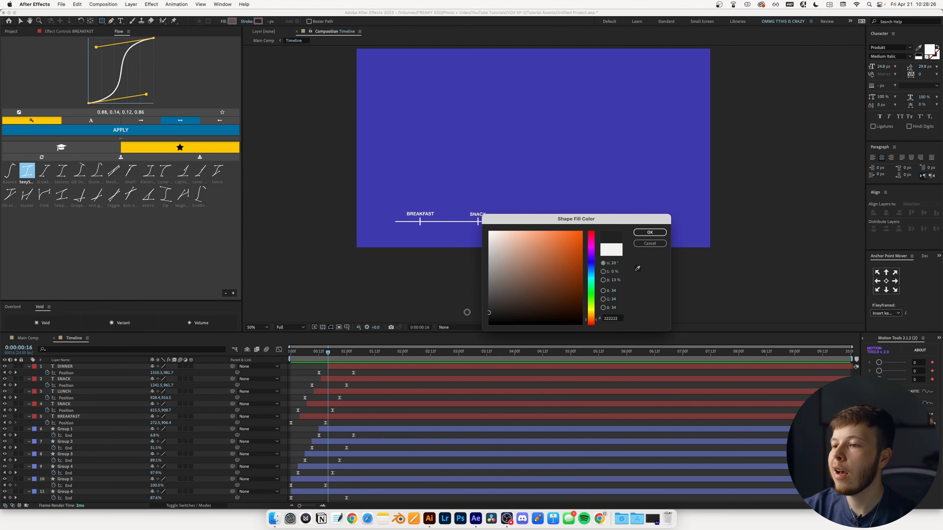
type("FF5500")
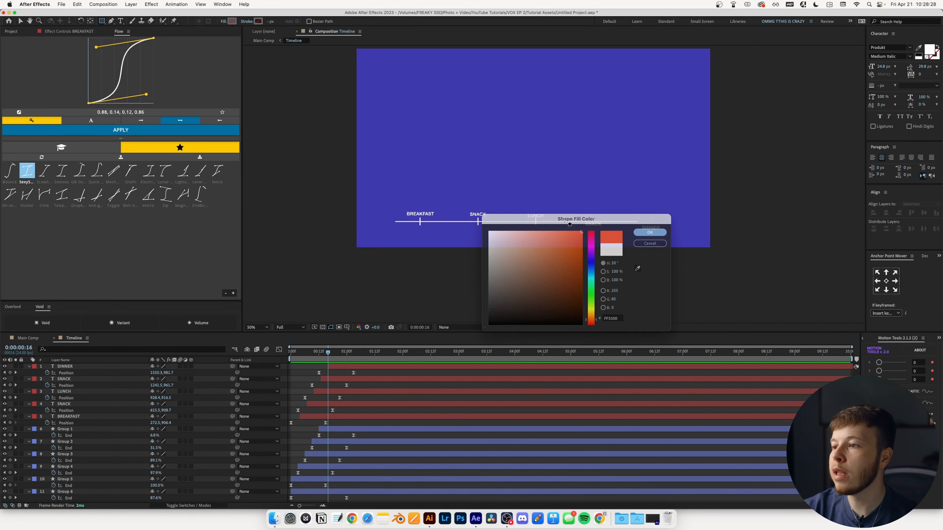
key("Return")
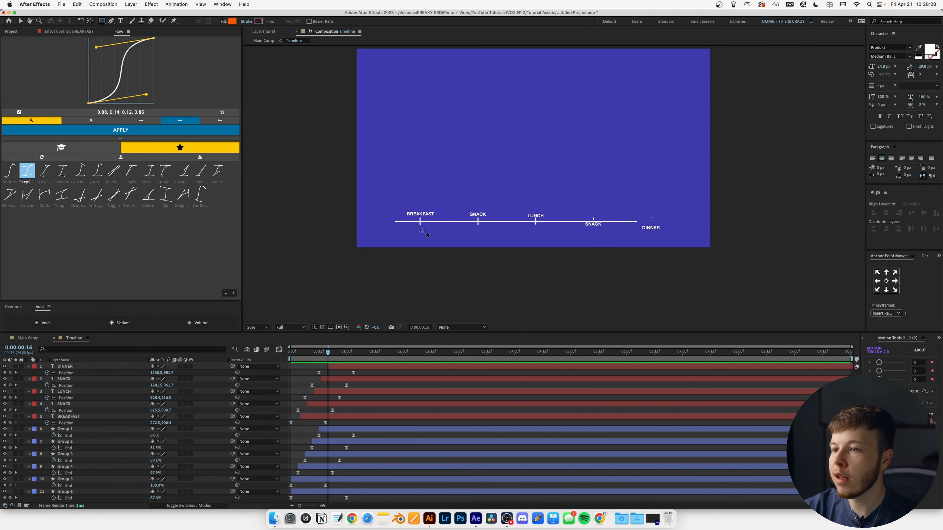
left_click_drag(346, 260, 709, 219)
key("v")
- Hide the rectangle and set it as Alpha Inverted track matte for the five labels
scroll(449, 207, "up", 4)
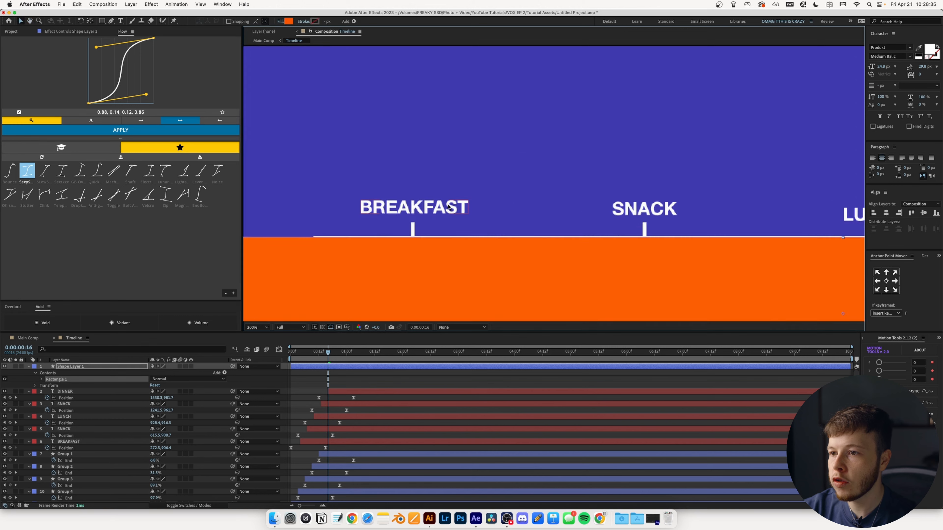
scroll(431, 241, "down", 3)
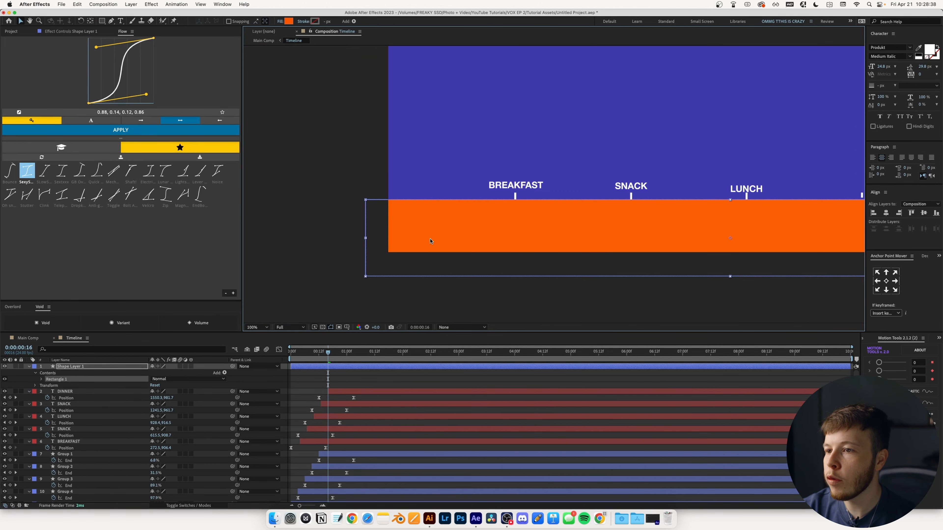
scroll(431, 242, "down", 2)
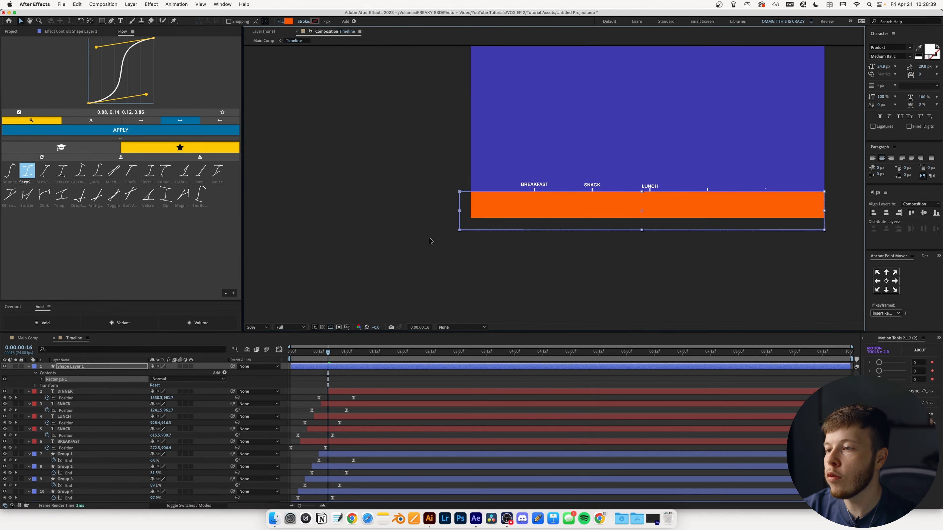
left_click(4, 367)
left_click(65, 392)
left_click(69, 441, "shift")
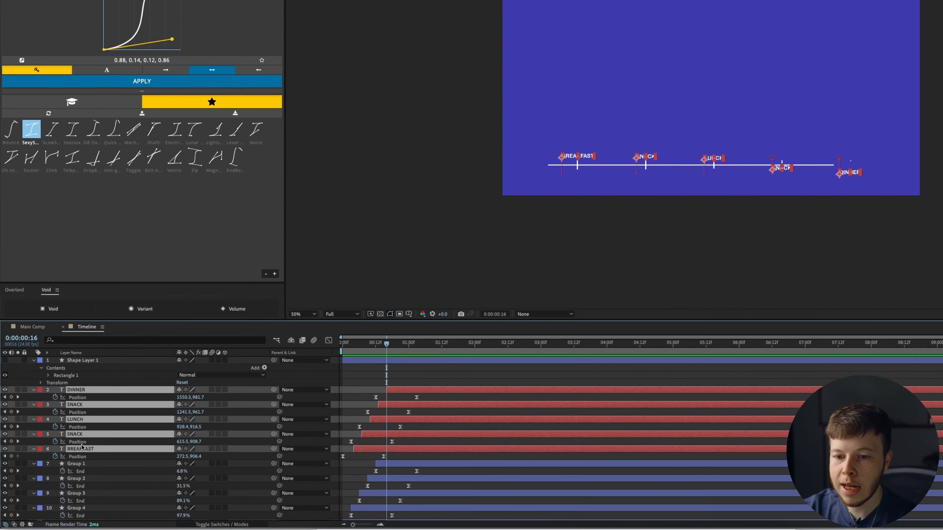
left_click(220, 523)
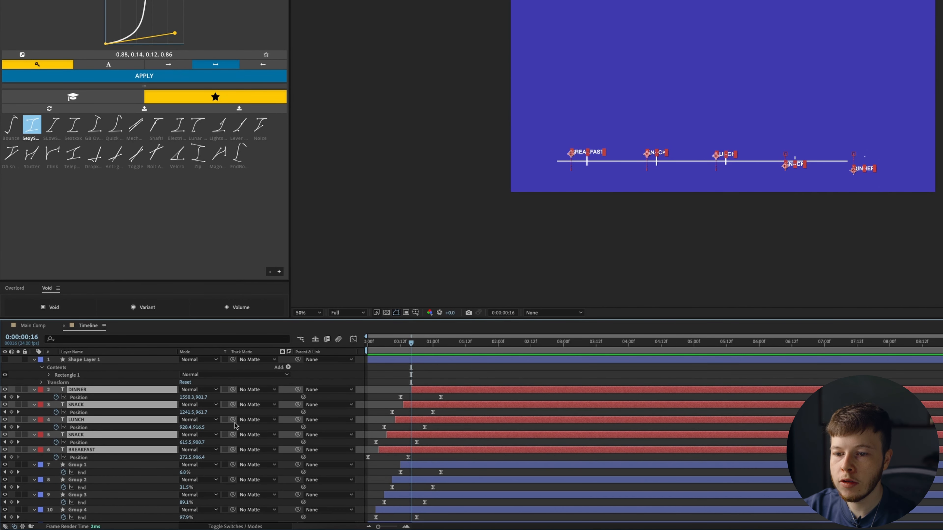
left_click_drag(233, 420, 119, 362)
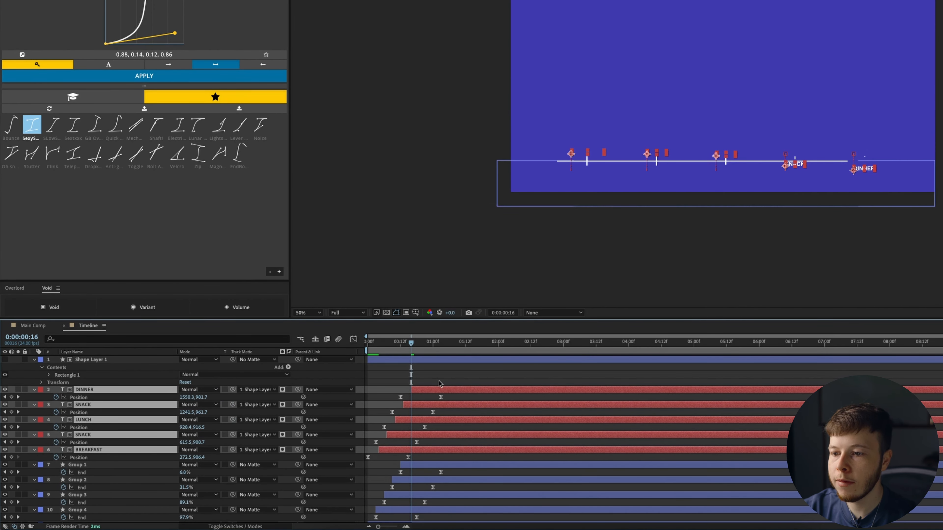
key("j")
left_click(289, 390)
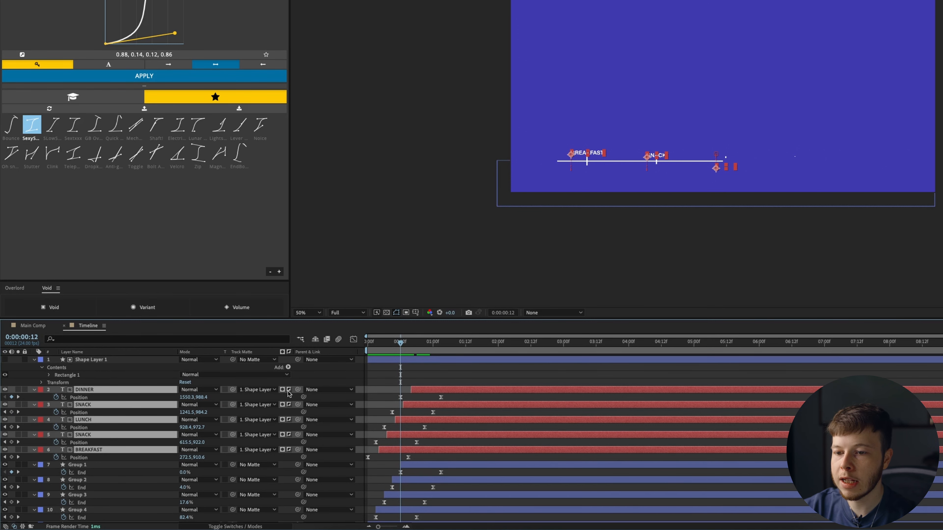
- Preview the labels emerging above the line as they rise
key("space")
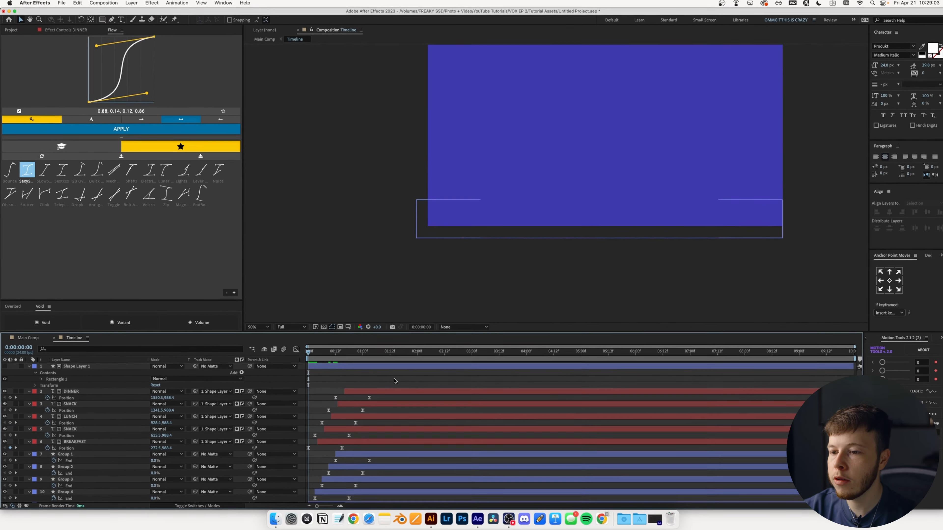
key("space")
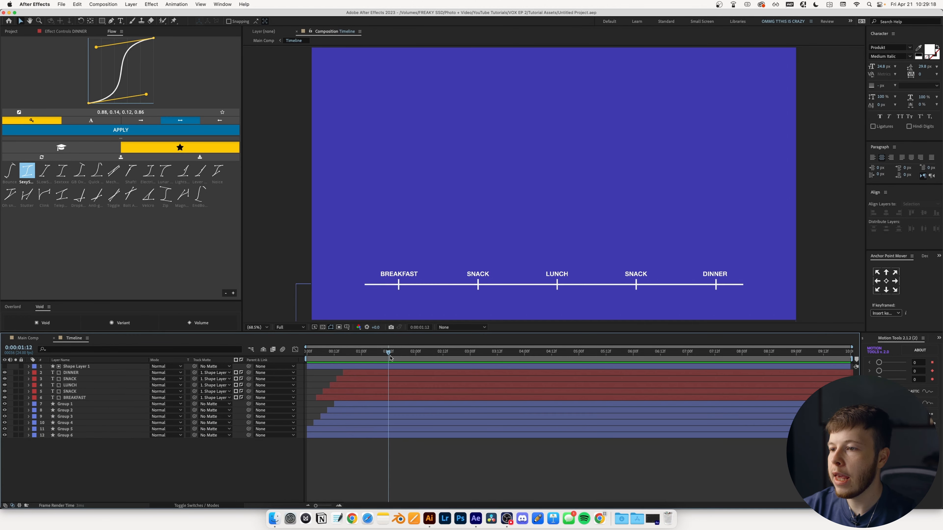
key("Home")
key("space")
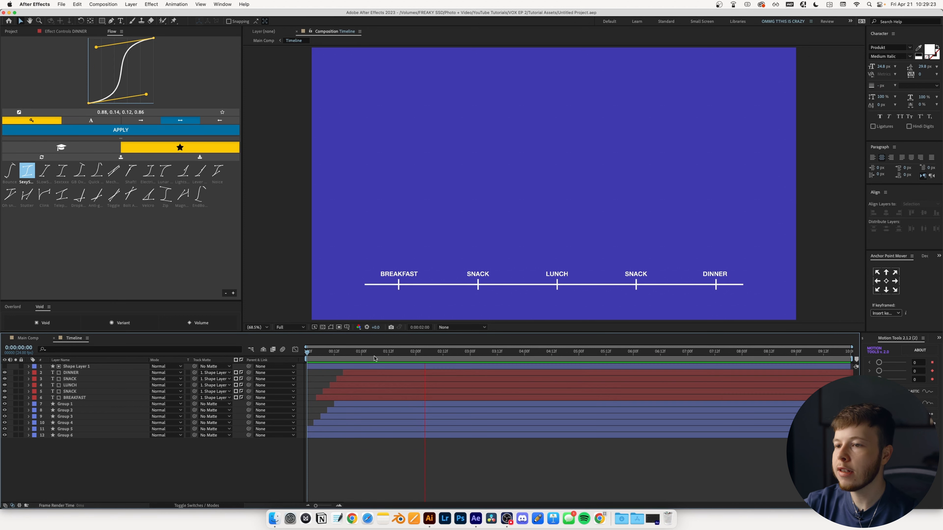
left_click_drag(333, 357, 379, 352)
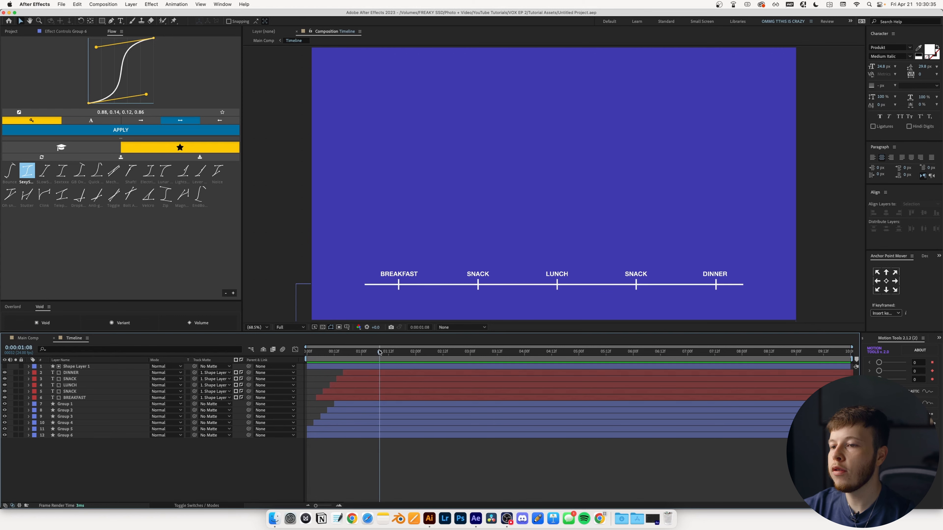
- Keyframe the five meal labels' Opacity from 100% at 1:08 to 0% at 1:20
left_click(74, 399)
left_click(75, 385, "shift")
left_click(71, 372, "super")
key("t")
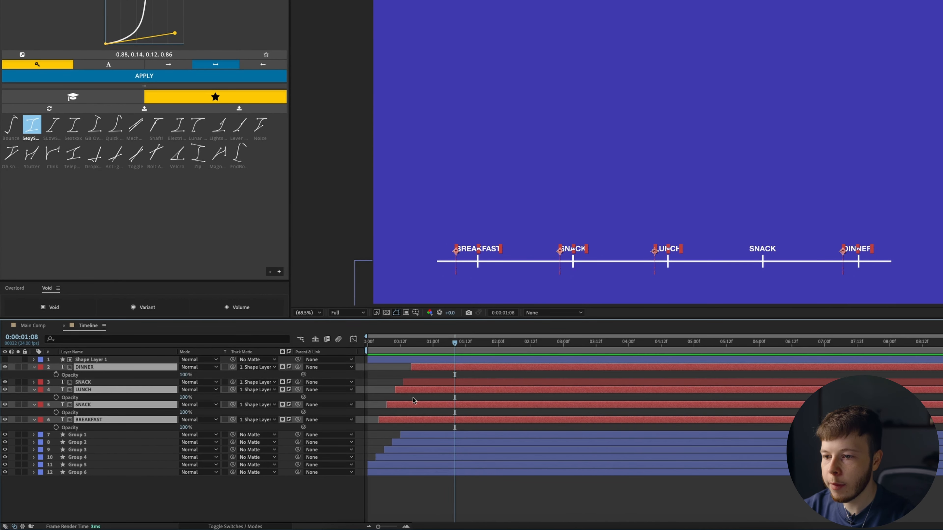
left_click(56, 397)
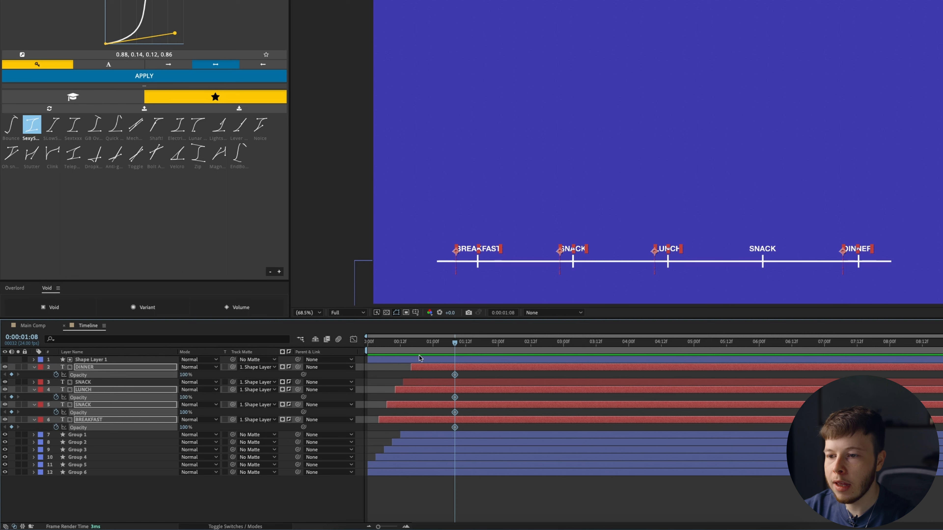
mouse_move(454, 342)
left_mouse_down()
mouse_move(497, 342)
mouse_move(454, 349)
left_mouse_up()
key("ctrl+v")
left_click(442, 350)
- Keyframe the labels' Position Y from 906.4 at 1:08 to 988.4 at 1:20 with Flow easing
key("u")
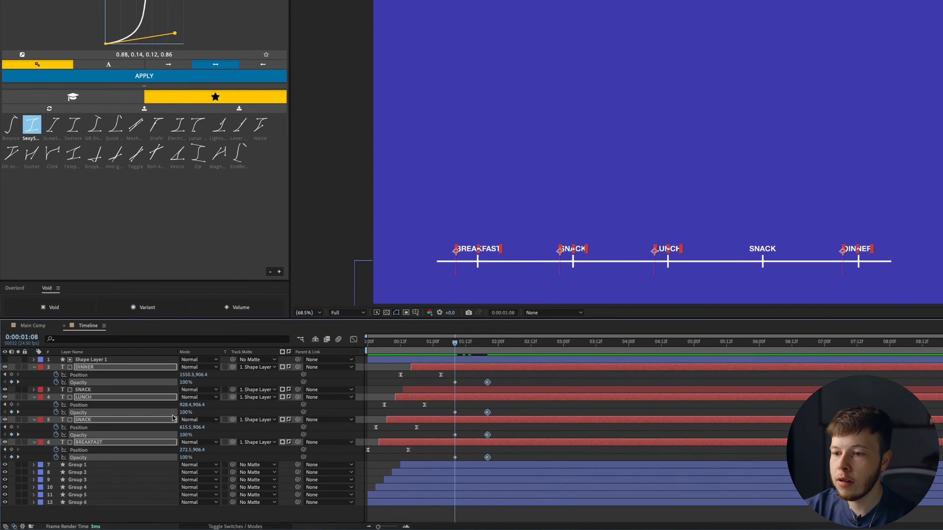
left_click(11, 375)
key("k")
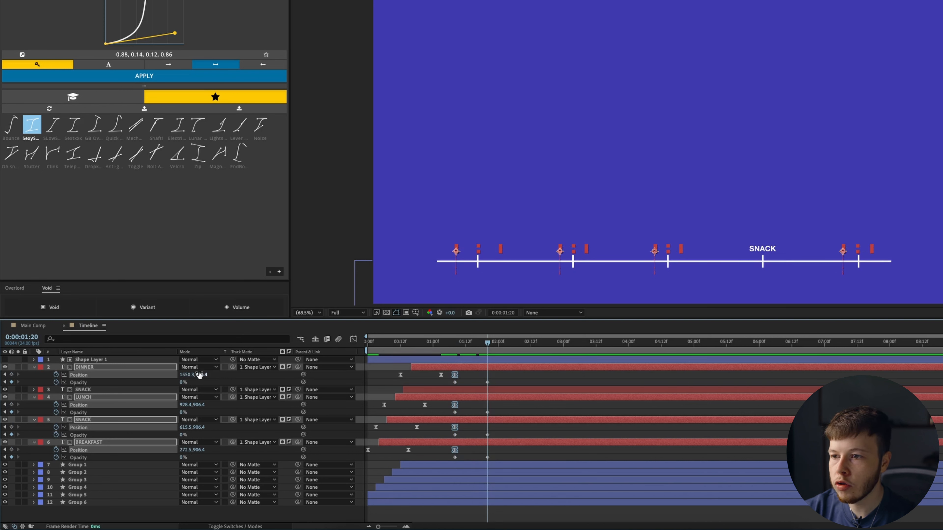
left_click_drag(199, 375, 230, 375)
left_click_drag(508, 461, 448, 371)
left_click(143, 72)
- Preview the fade-out and delay the SNACK and BREAKFAST exit keyframes slightly
key("Home")
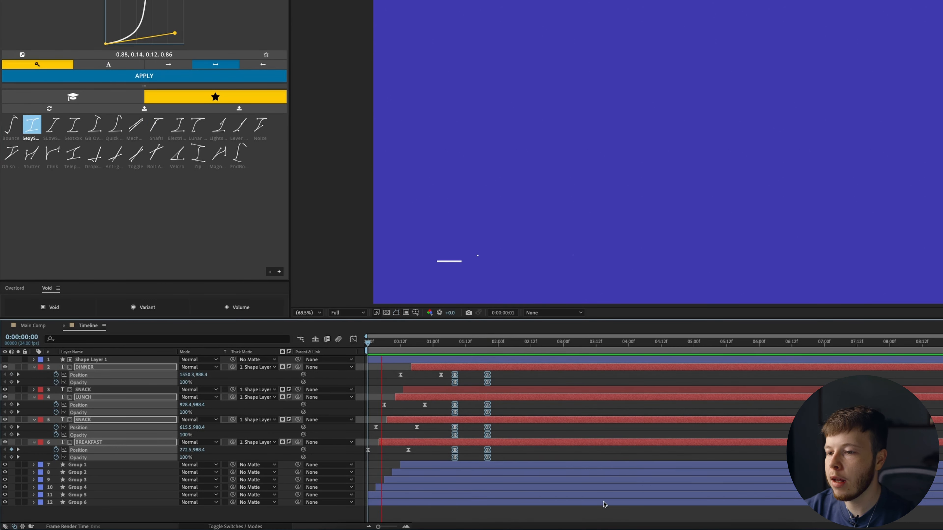
key("space")
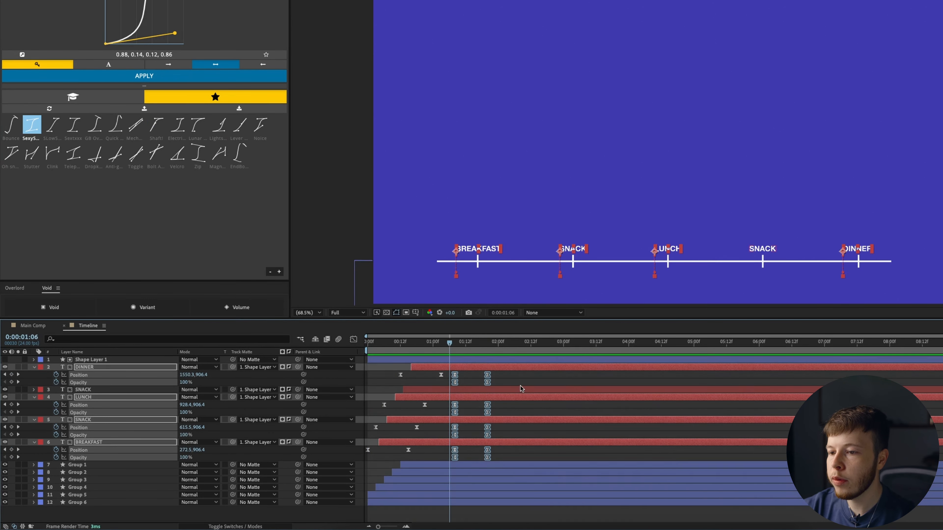
left_click(527, 383)
left_click_drag(451, 343, 465, 344)
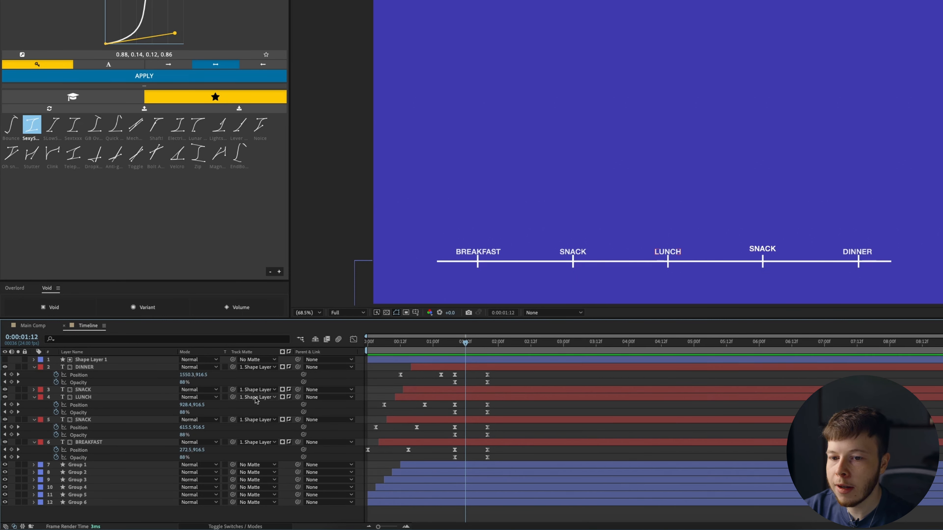
left_click_drag(505, 429, 458, 437)
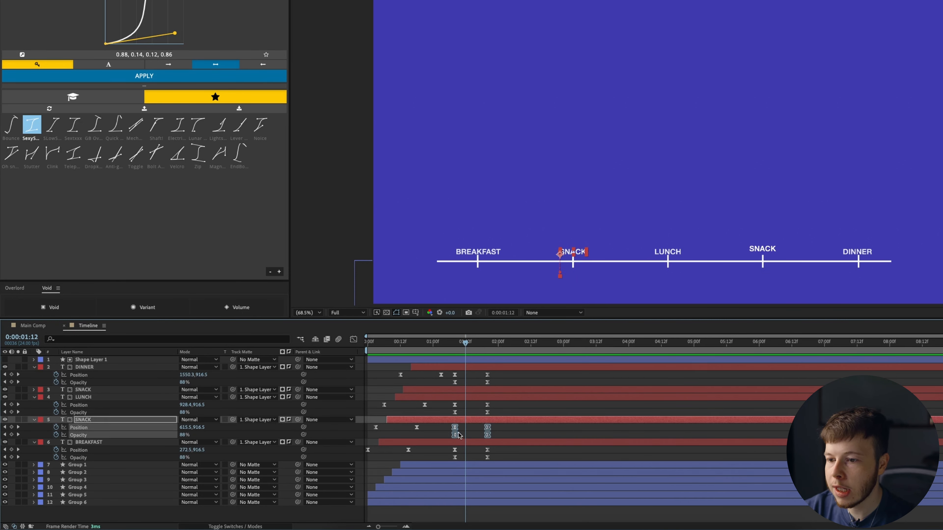
left_click(456, 344)
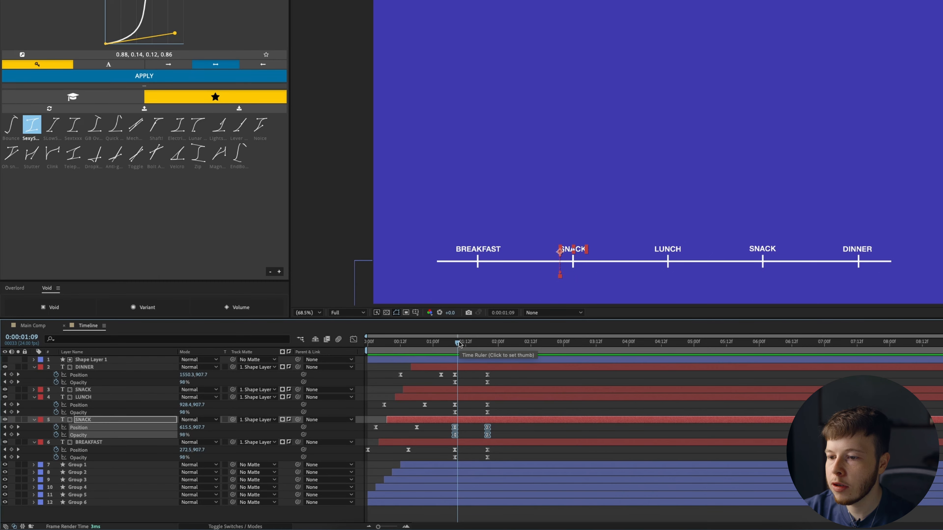
key("ctrl+z")
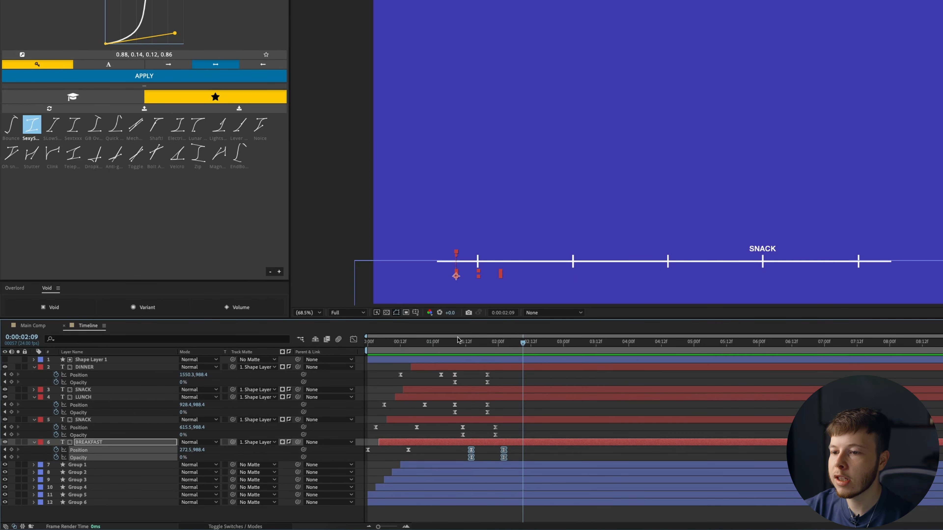
left_click(431, 352)
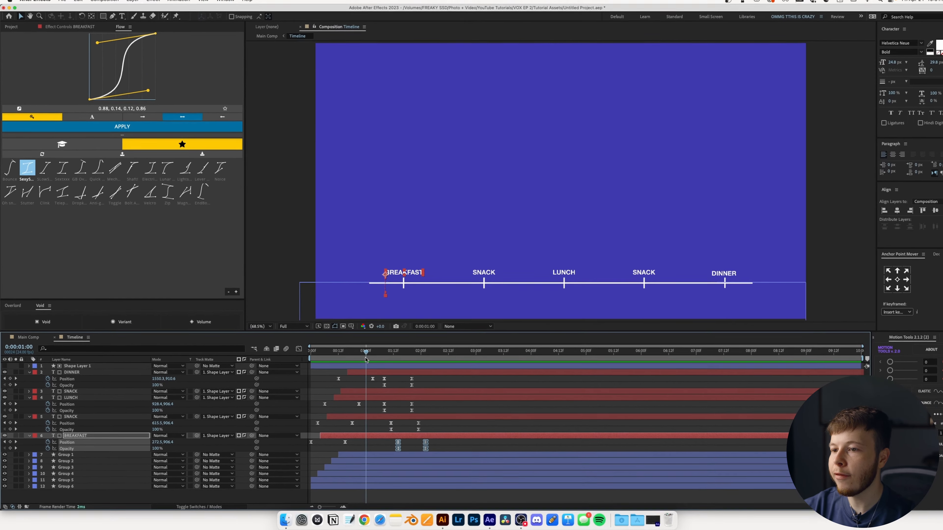
left_click(457, 443)
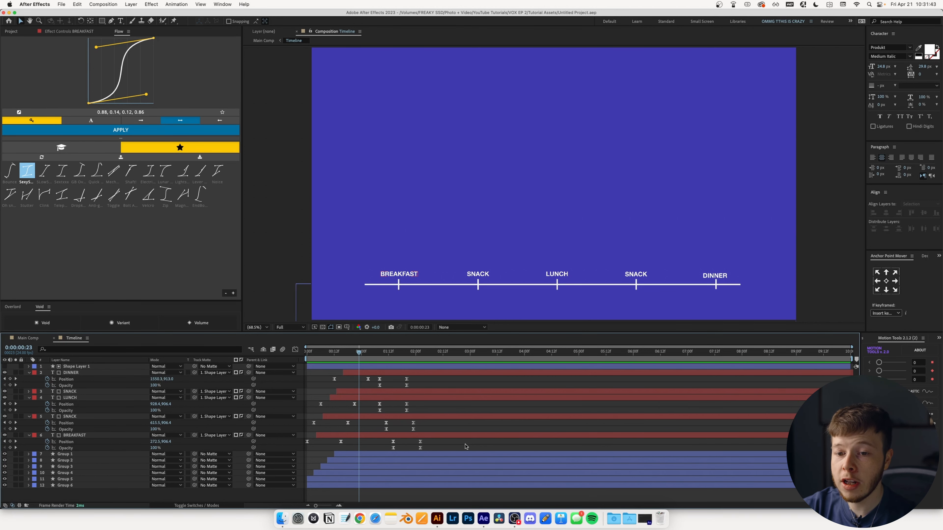
- Add a top adjustment layer and apply Camera Lens Blur to it via the 'acam' search
key("super+alt+y")
key("ctrl+space")
type("a")
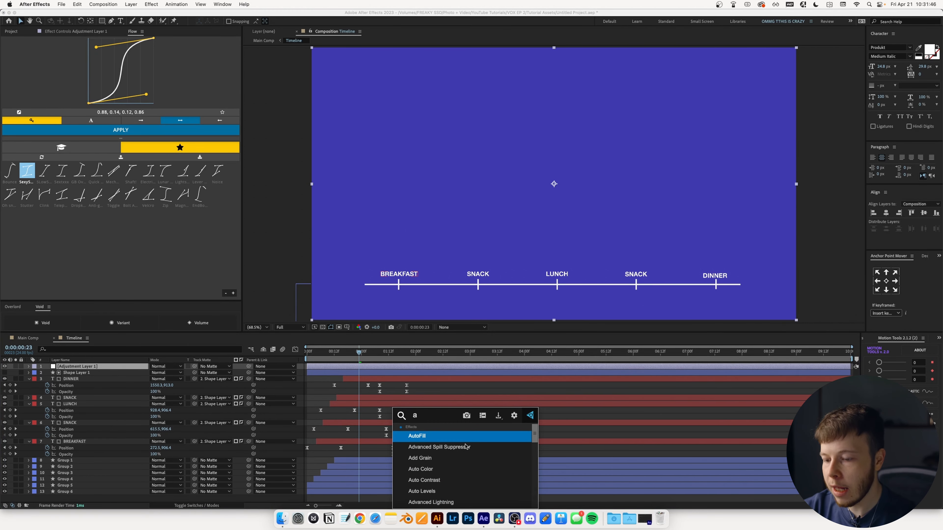
type("cam")
key("Return")
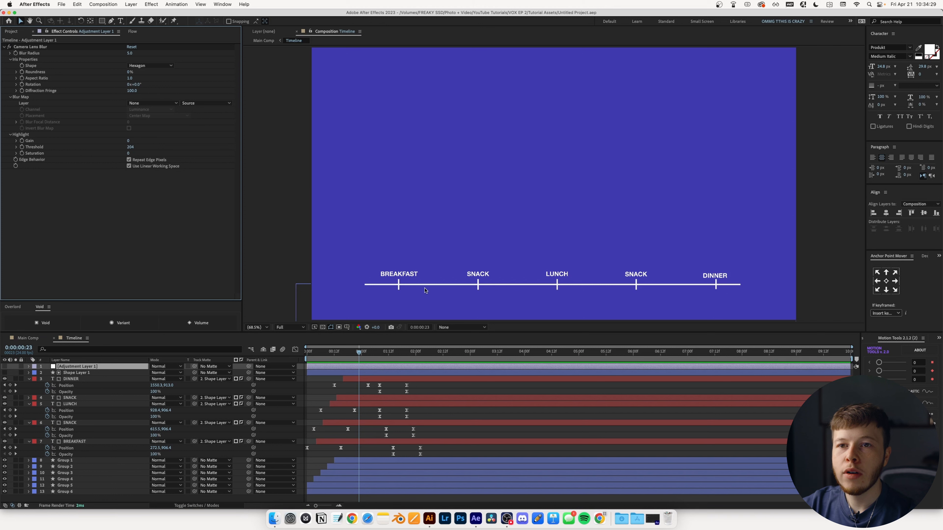
left_click(499, 388)
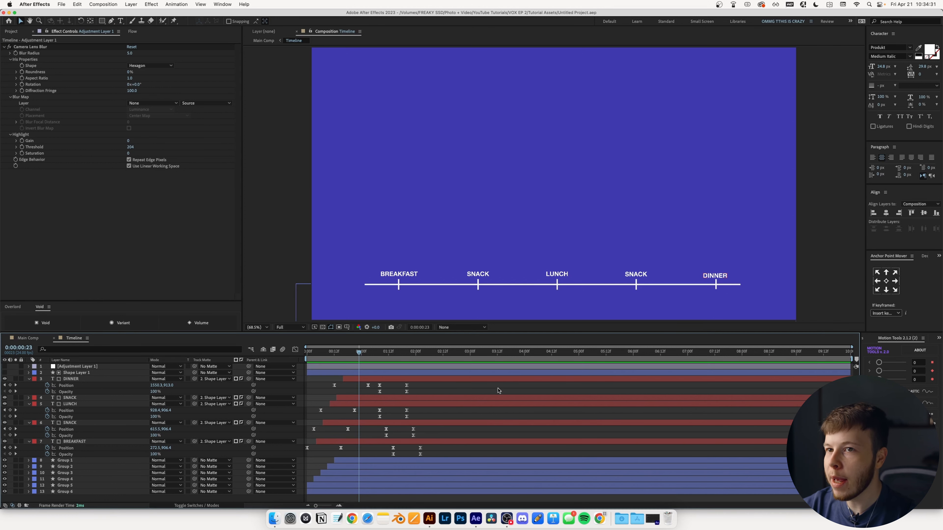
left_click(102, 22)
- Draw a tall black (000000) rectangle on the comp and nudge it into place
left_click(231, 21)
left_click_drag(571, 281, 456, 363)
left_click(648, 232)
left_click_drag(591, 49, 674, 321)
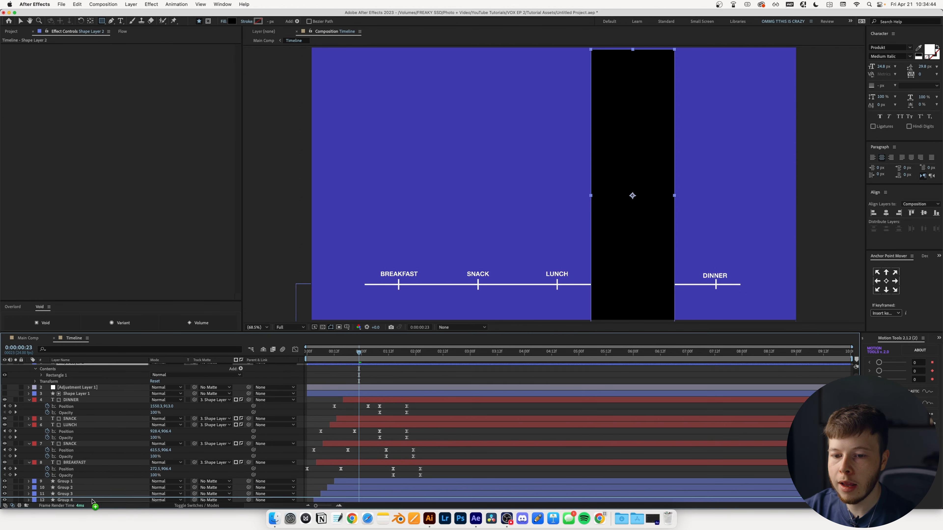
key("v")
mouse_move(642, 249)
left_mouse_down()
mouse_move(645, 352)
mouse_move(647, 208)
mouse_move(647, 242)
left_mouse_up()
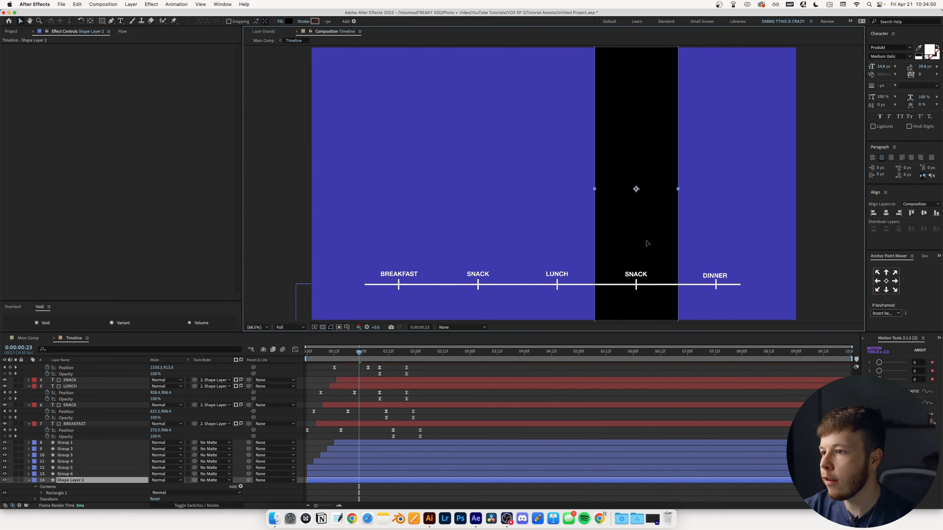
- Apply Fast Box Blur to the black bar with a Blur Radius of 45
key("ctrl+space")
type("ast box")
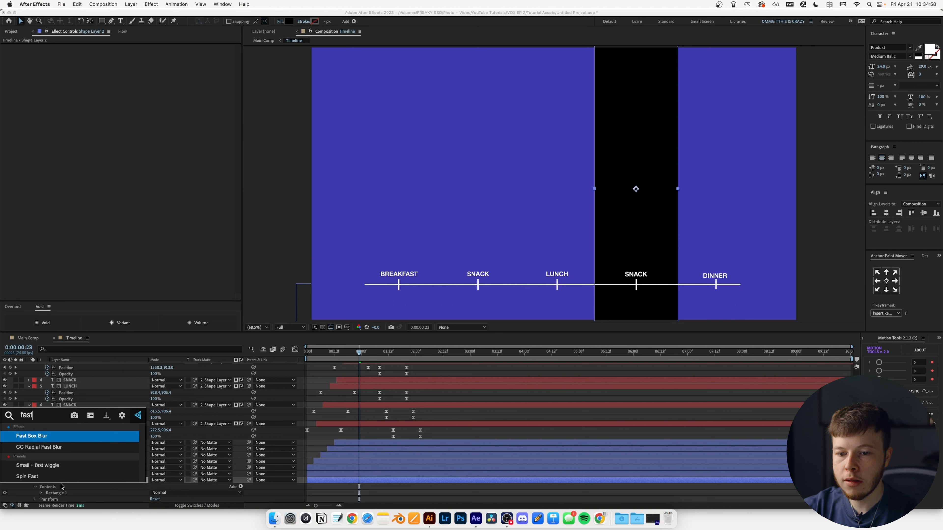
key("Return")
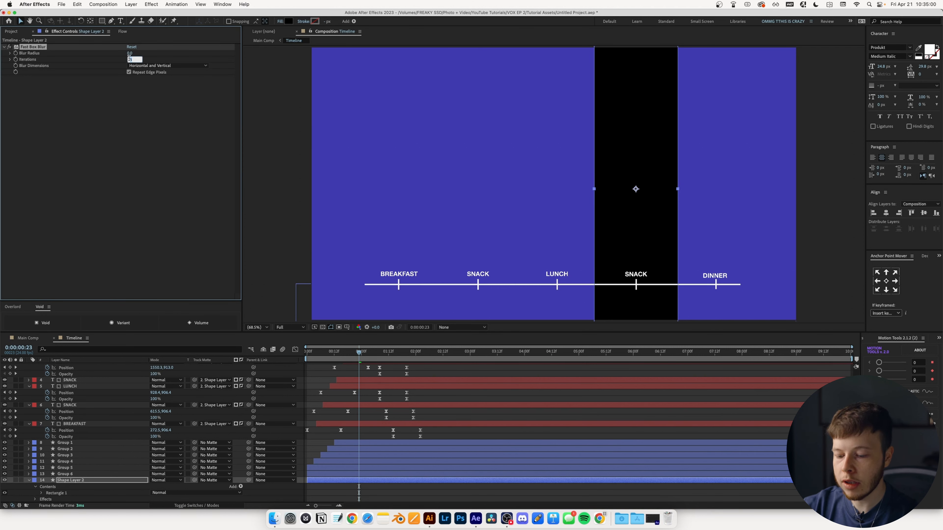
left_click_drag(131, 54, 148, 55)
left_click(379, 504)
- Create a new white solid layer
key("super+y")
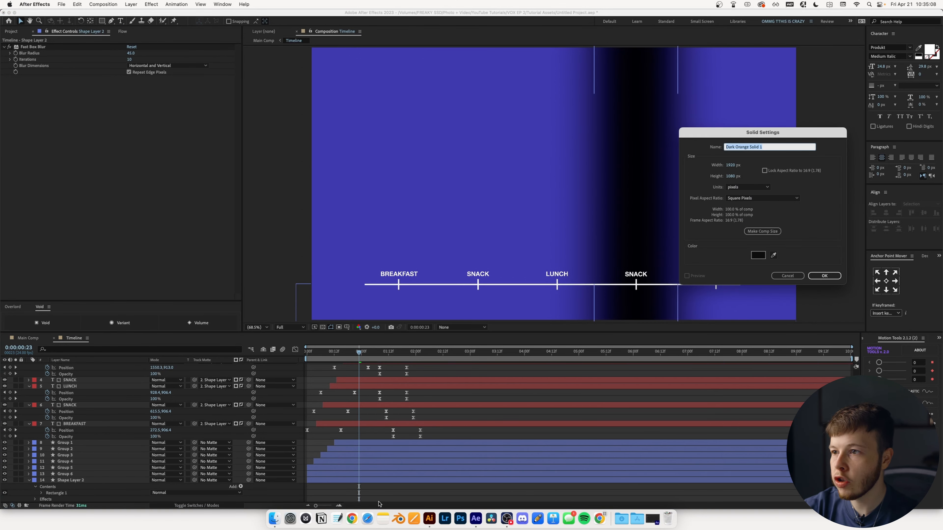
left_click(758, 255)
left_click_drag(541, 286, 477, 208)
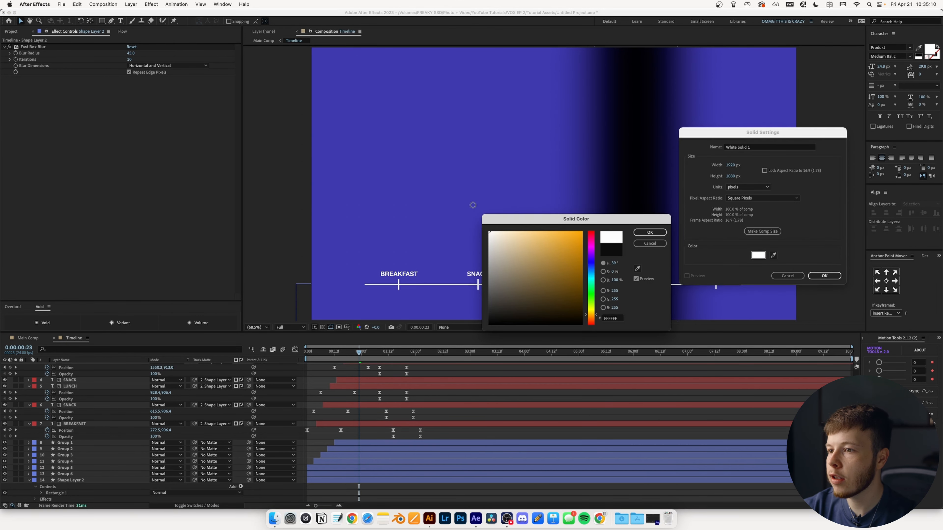
left_click(634, 233)
left_click(824, 275)
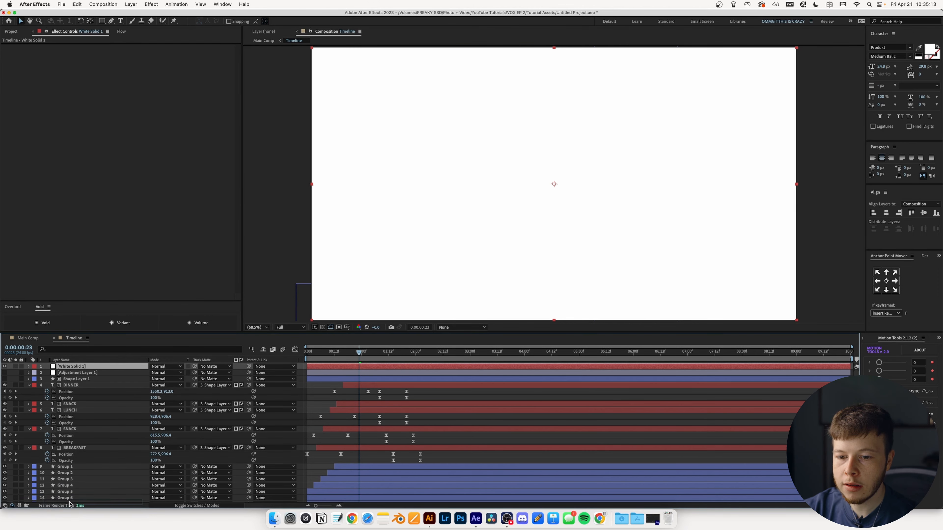
- Move the white solid below the blurred bar and precompose both as 'Blur Map'
scroll(73, 504, "down", 1)
left_click_drag(72, 503, 74, 502)
left_click(79, 468, "shift")
key("super+shift+c")
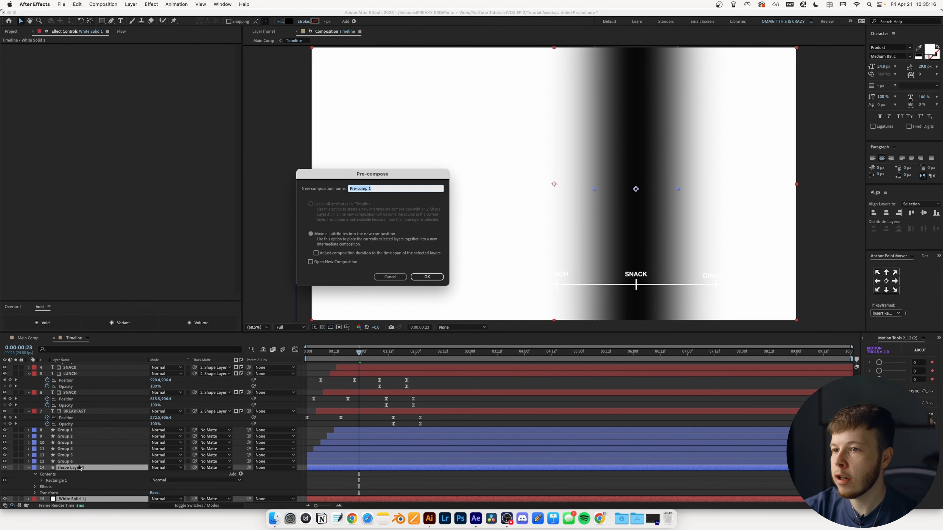
type("Blur Map")
key("Return")
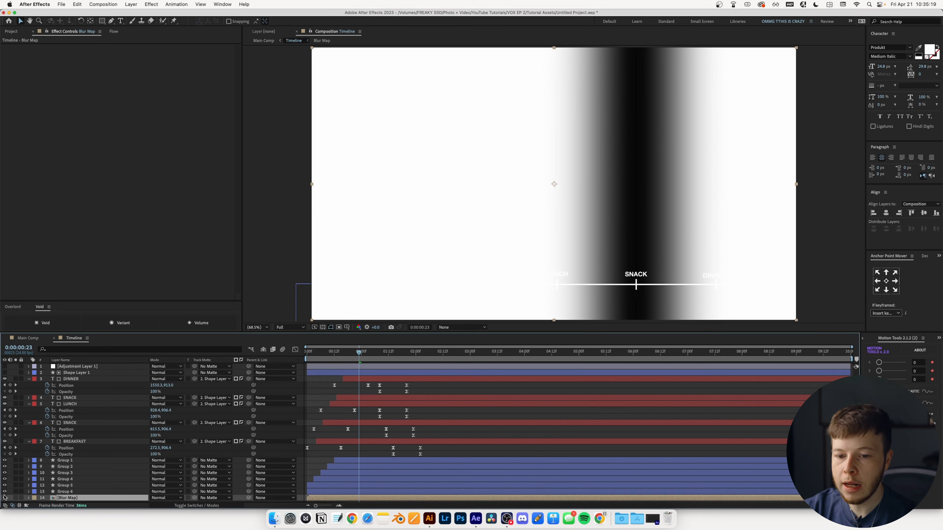
- Enable the adjustment layer; set Camera Lens Blur to map 'Blur Map' (Effects & Masks), Hexagon iris, radius 11
left_click(76, 367)
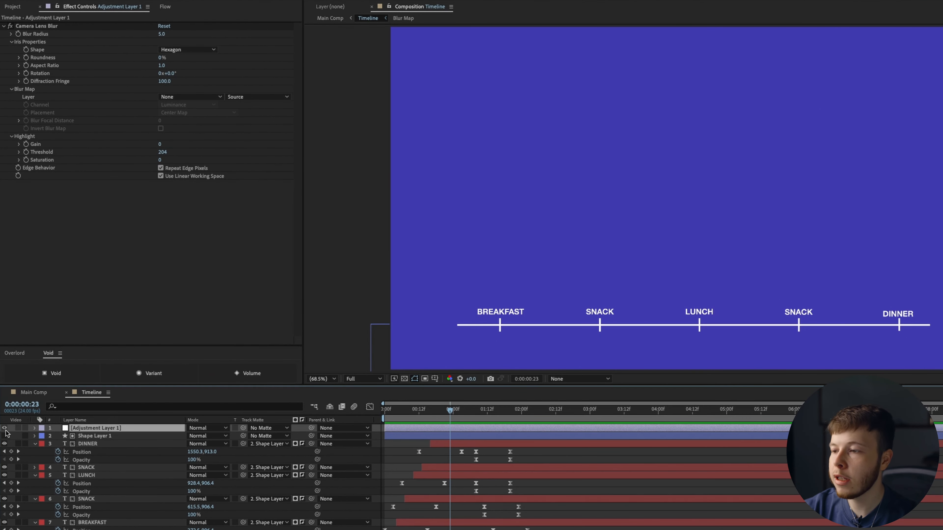
left_click(4, 428)
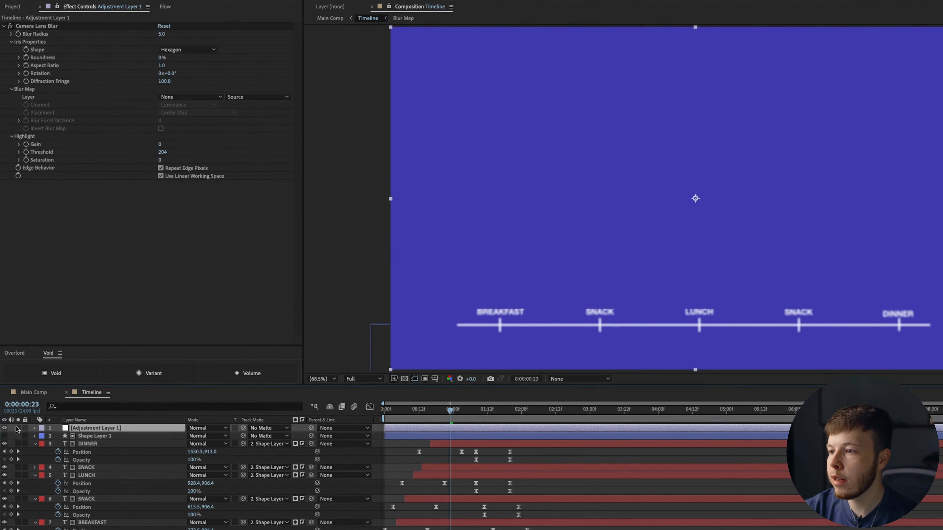
left_click(177, 97)
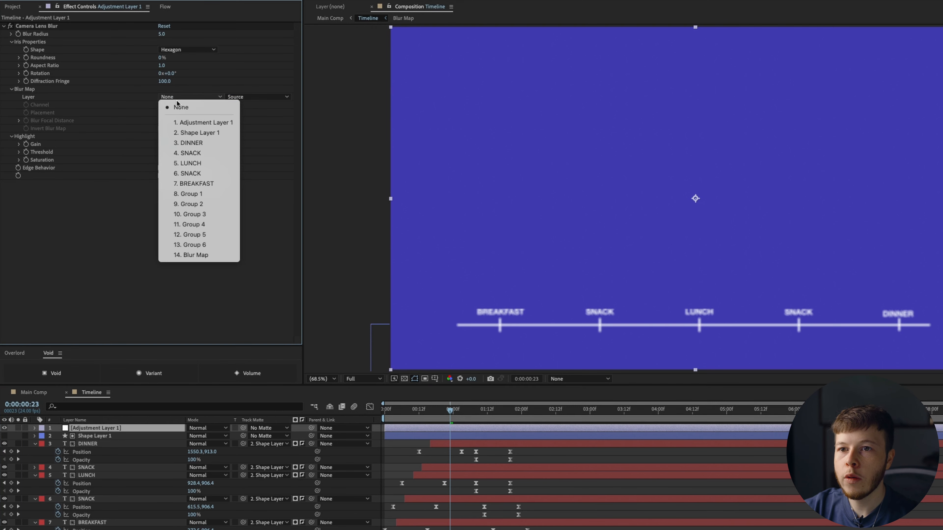
left_click(190, 255)
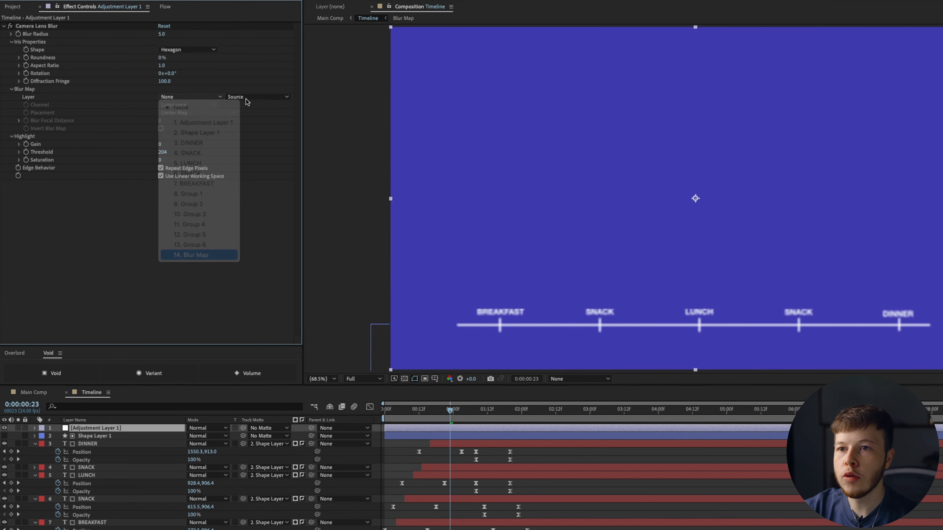
left_click(247, 99)
left_click(251, 128)
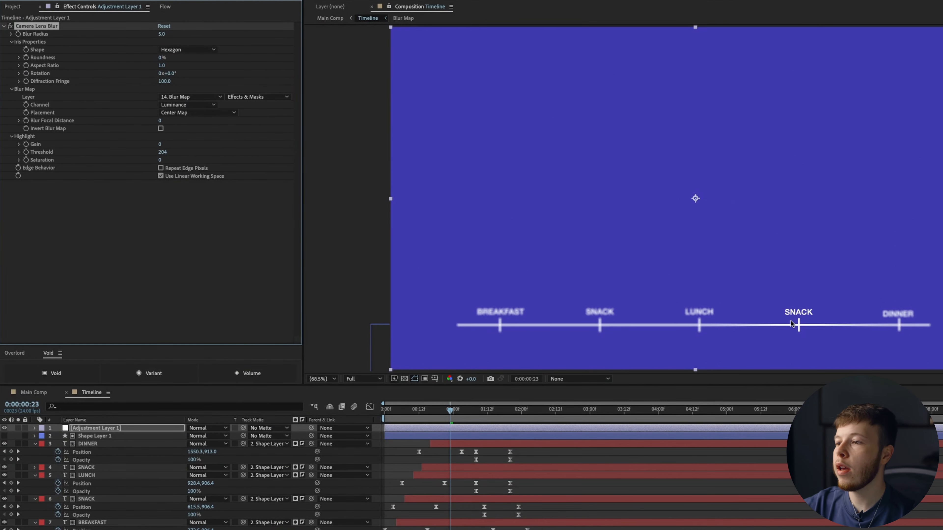
left_click(184, 50)
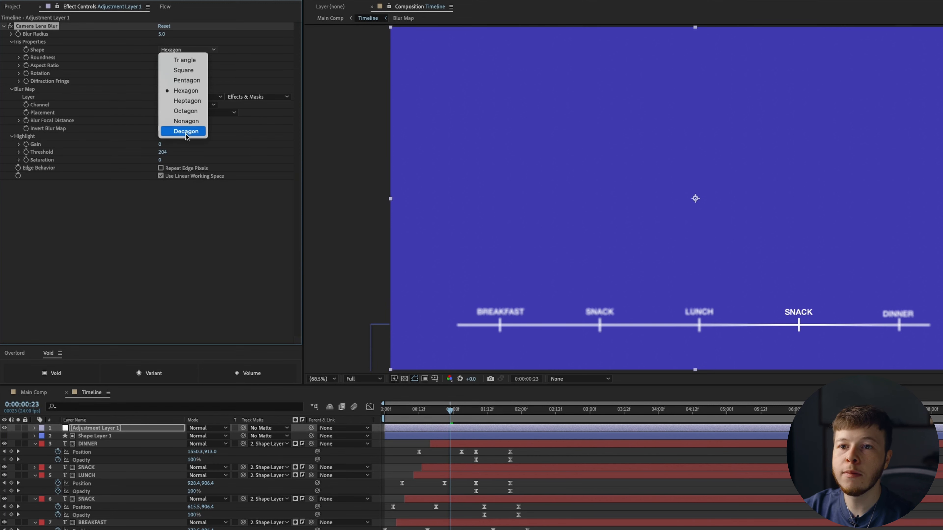
left_click(197, 94)
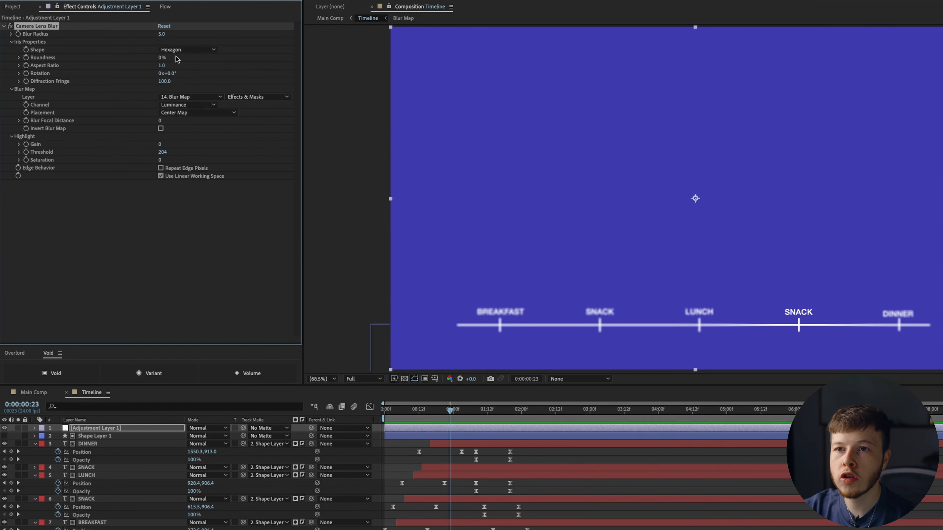
mouse_move(162, 34)
left_mouse_down()
mouse_move(172, 33)
mouse_move(154, 33)
left_mouse_up()
left_click(527, 410)
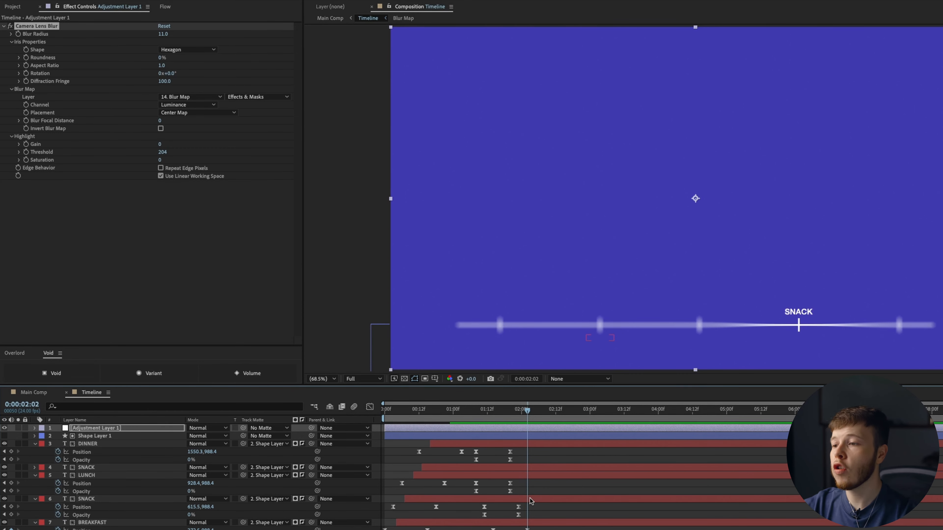
- Keyframe Blur Radius to 11 at 2:02 and 0 at 1:08, with SlowS easing
left_click(18, 34)
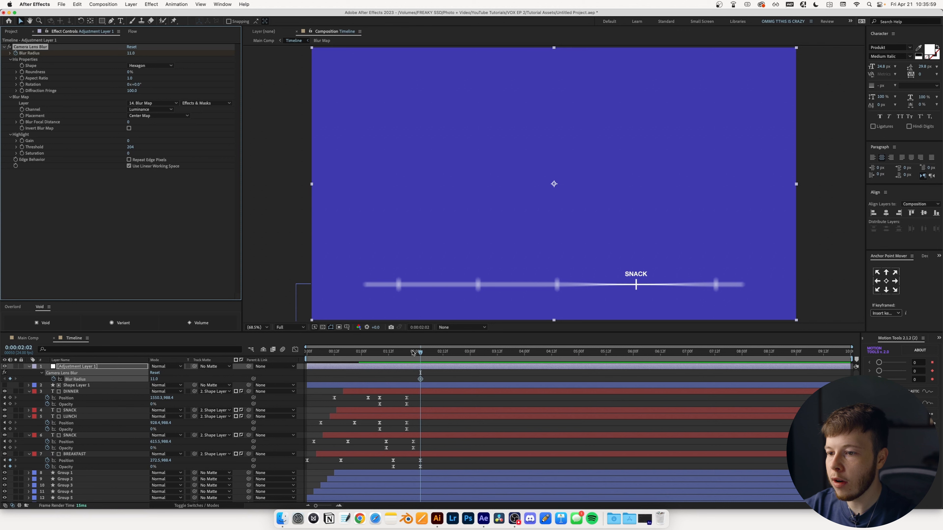
left_click_drag(412, 353, 381, 353)
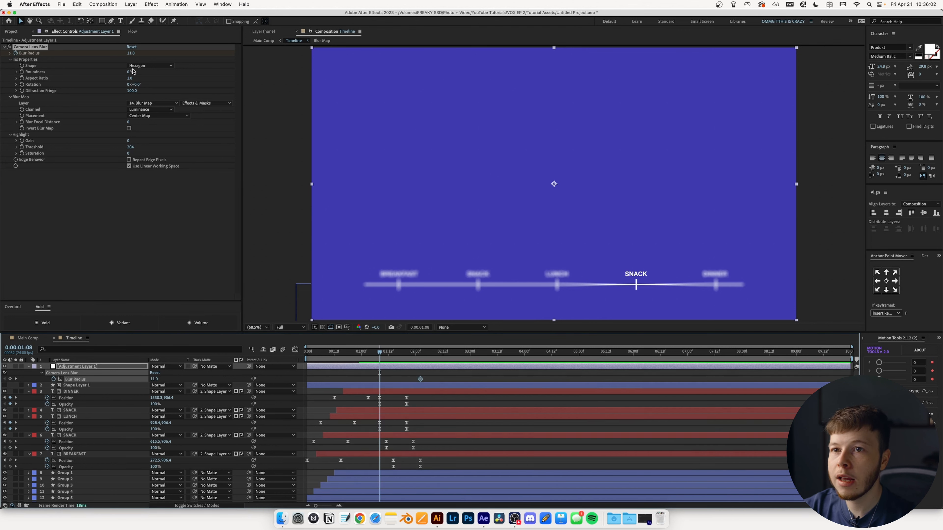
left_click_drag(130, 53, 125, 54)
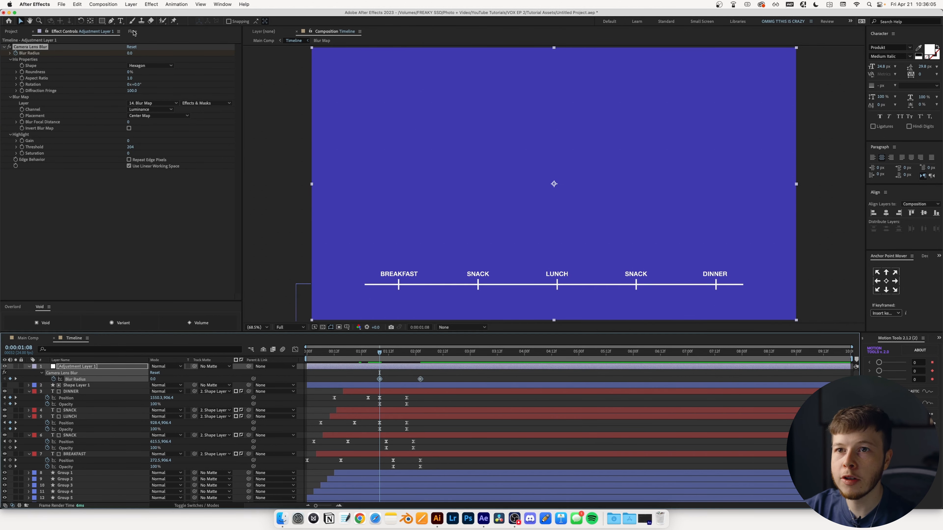
left_click(132, 31)
left_click(44, 171)
left_click(78, 132)
- Preview the blur-in animation, then return to Main Comp around 3:21
left_click(367, 355)
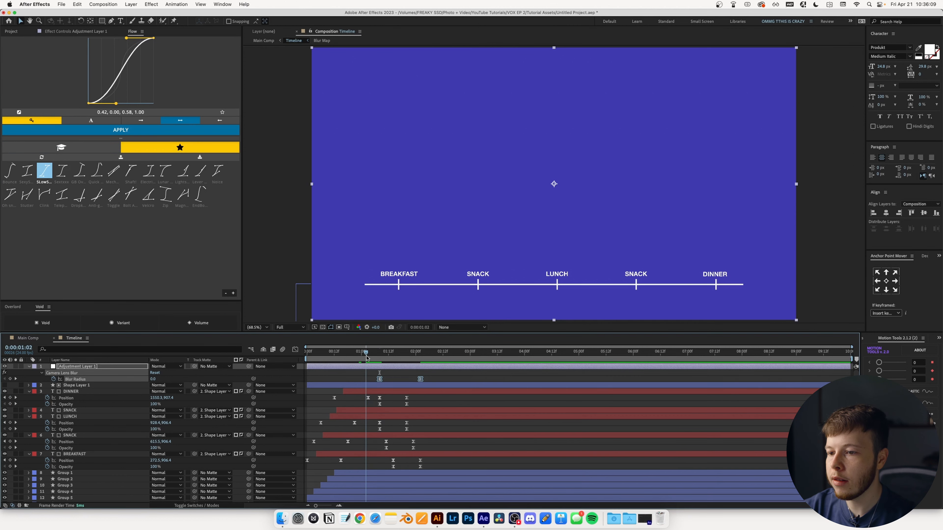
key("Home")
left_click(481, 403)
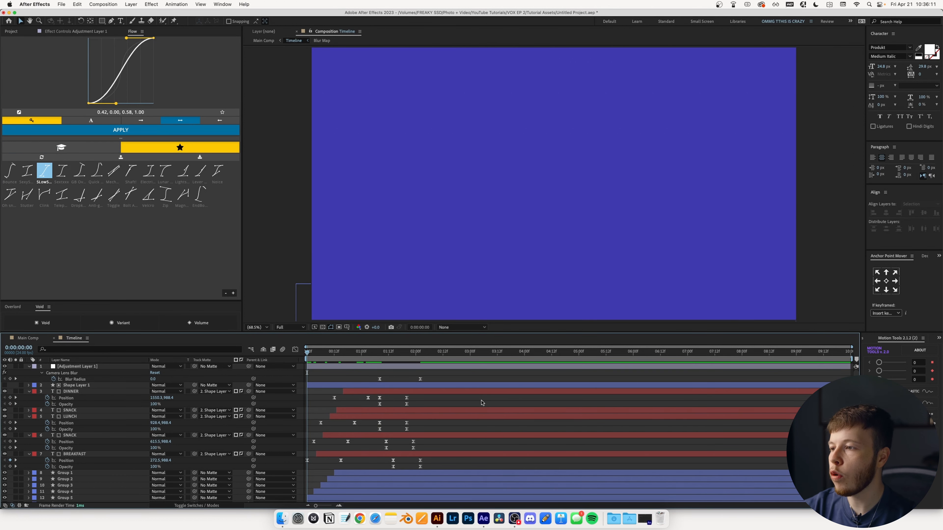
key("space")
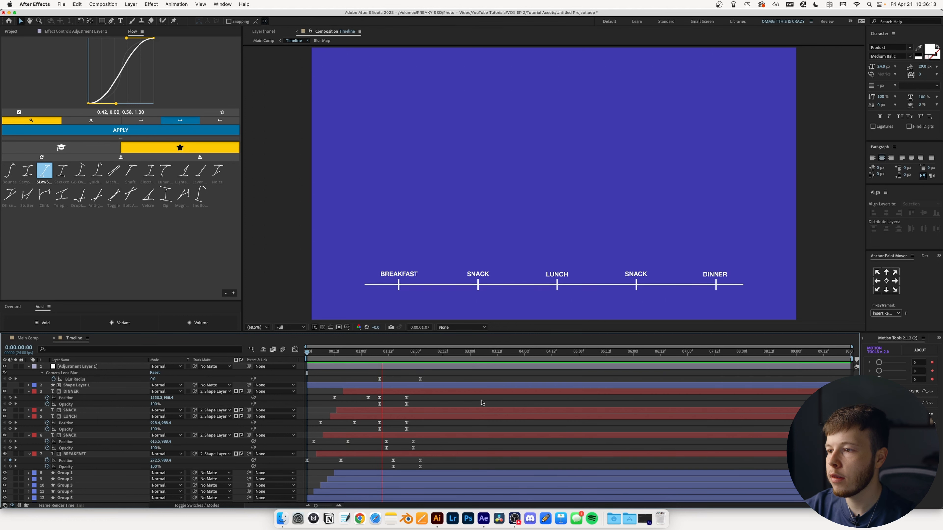
key("space")
left_click_drag(353, 353, 423, 367)
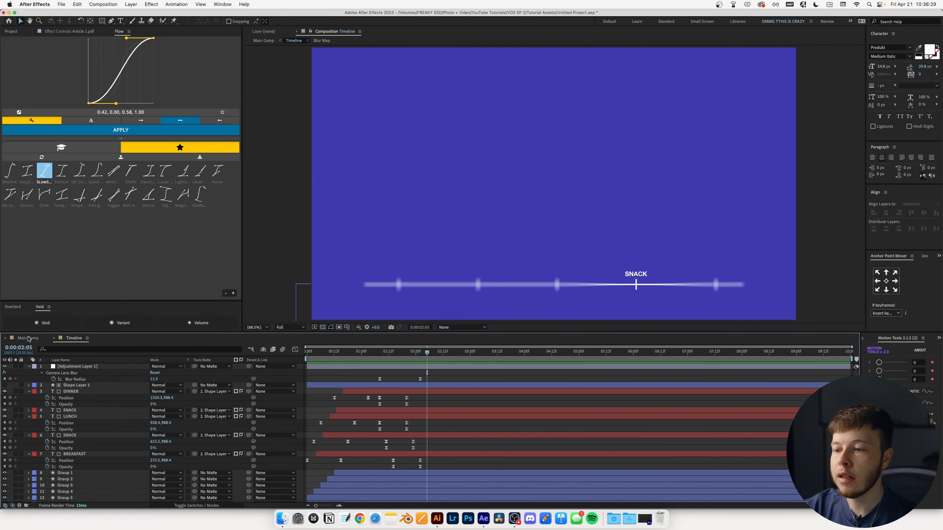
left_click(29, 339)
left_click_drag(533, 355, 508, 355)
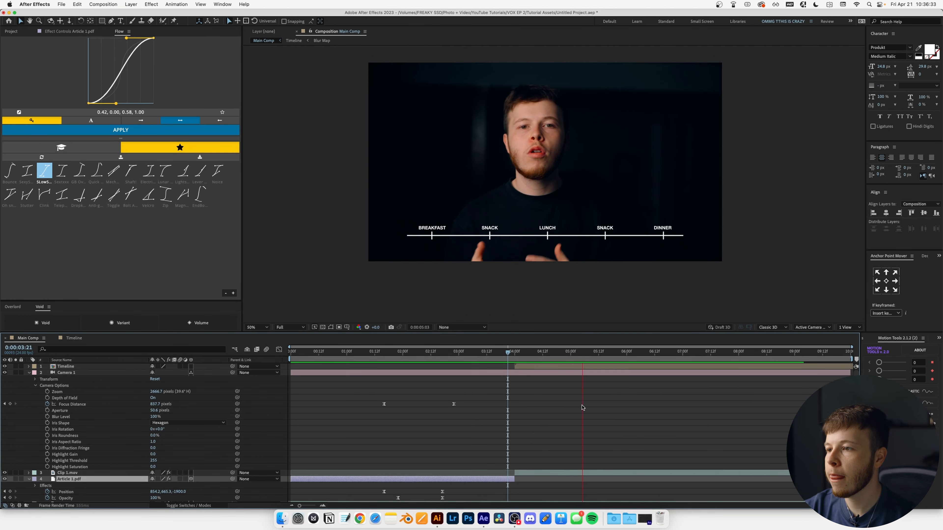
- Apply Posterize Time to the Timeline layer in Main Comp via the 'post' effect search
key("space")
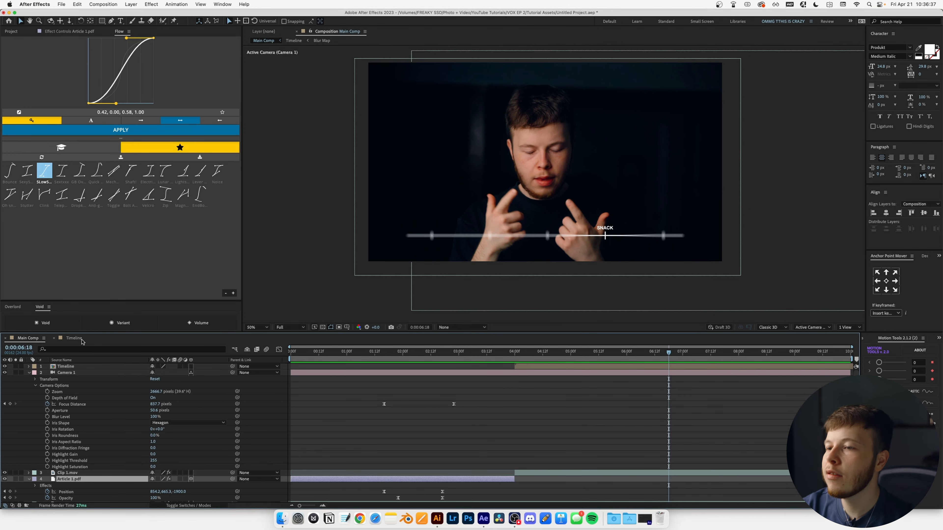
left_click(74, 338)
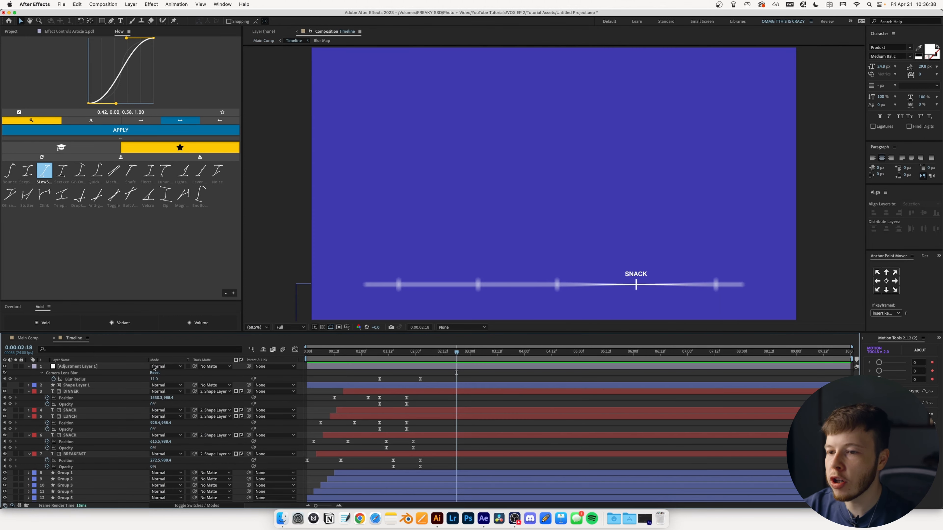
left_click(29, 338)
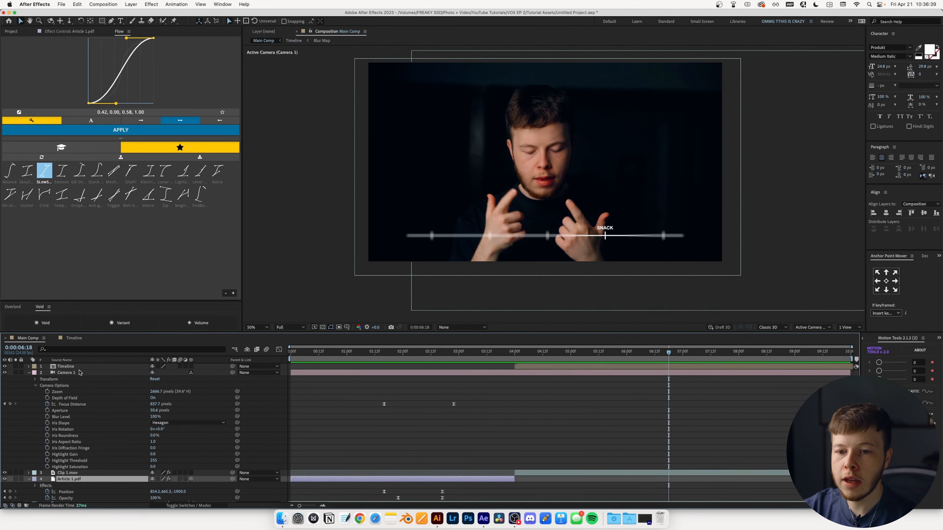
left_click(65, 367)
left_click(30, 375)
key("ctrl+space")
type("post")
key("Return")
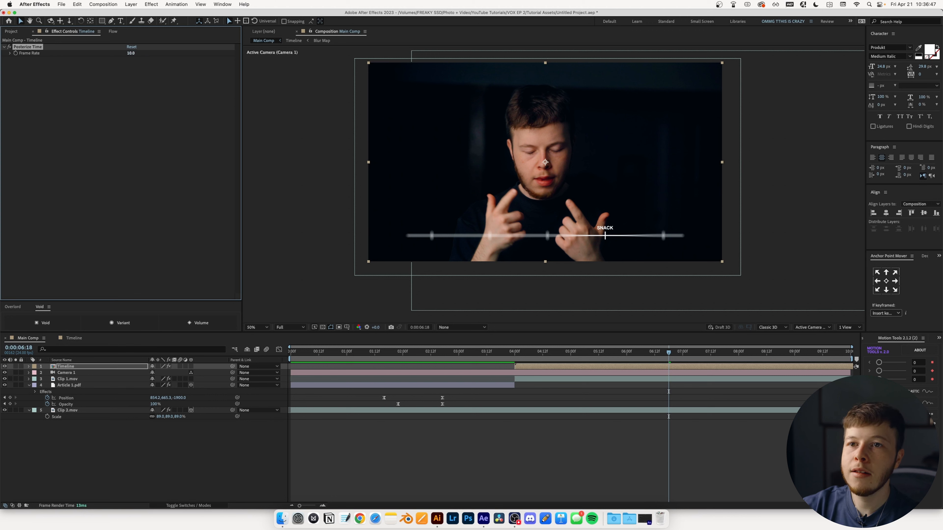
- Add a Transform effect to the Timeline layer, placed above Posterize Time
key("ctrl+space")
type("trans")
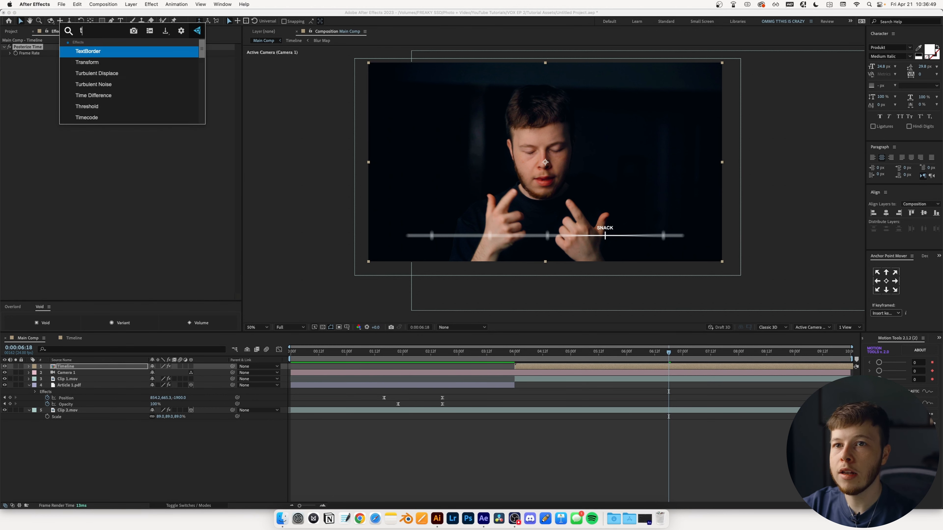
key("Return")
left_click_drag(32, 48, 18, 201)
left_click(31, 47)
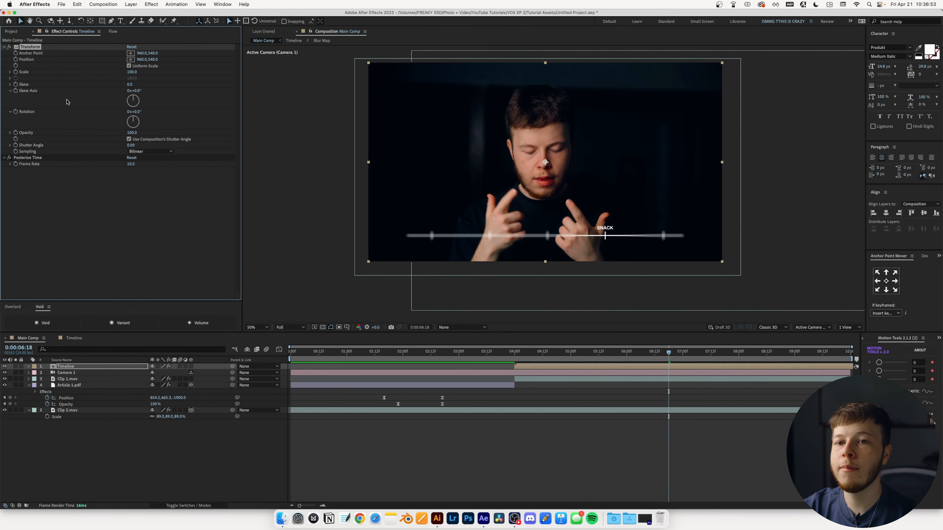
- Give Transform's Position the expression posterizeTime(6) wiggle(200,2)
left_click(16, 60, "alt")
type("post")
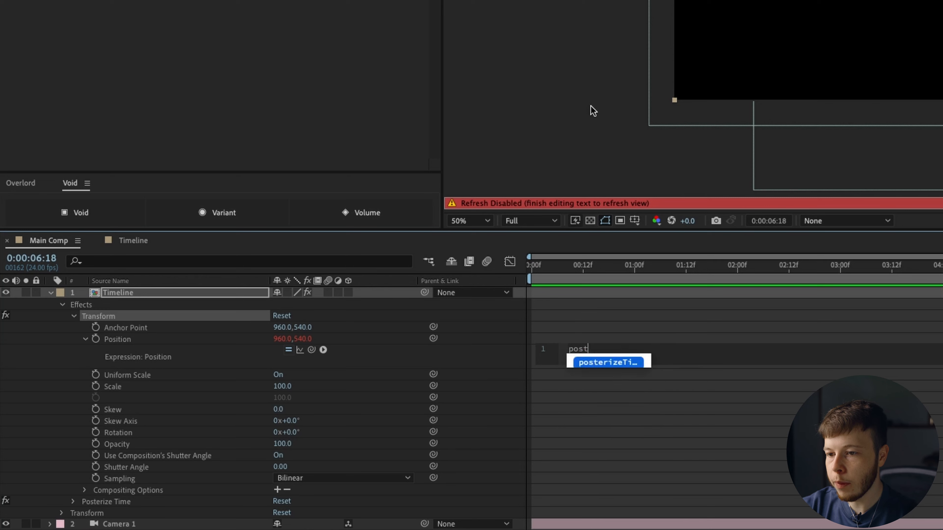
key("Return")
type("(6) ")
type("wiggl")
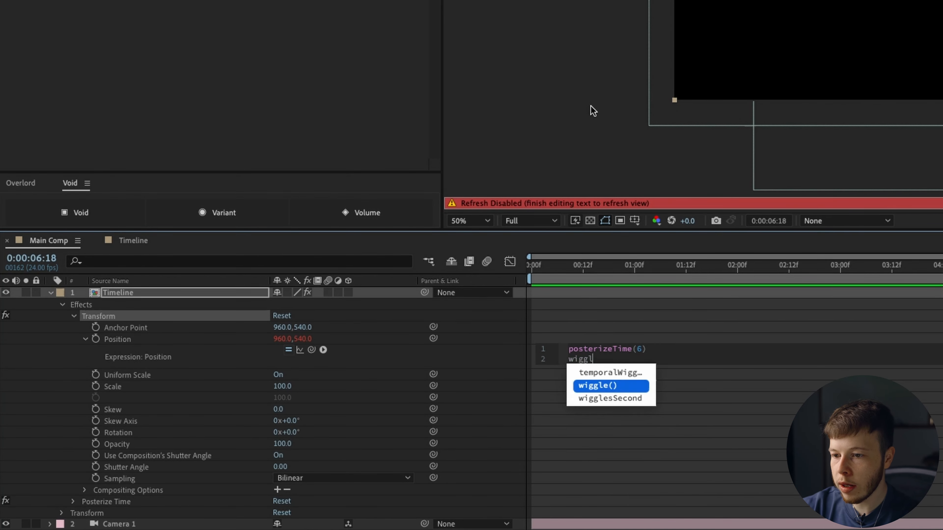
key("Return")
type("200,2")
left_click(931, 270)
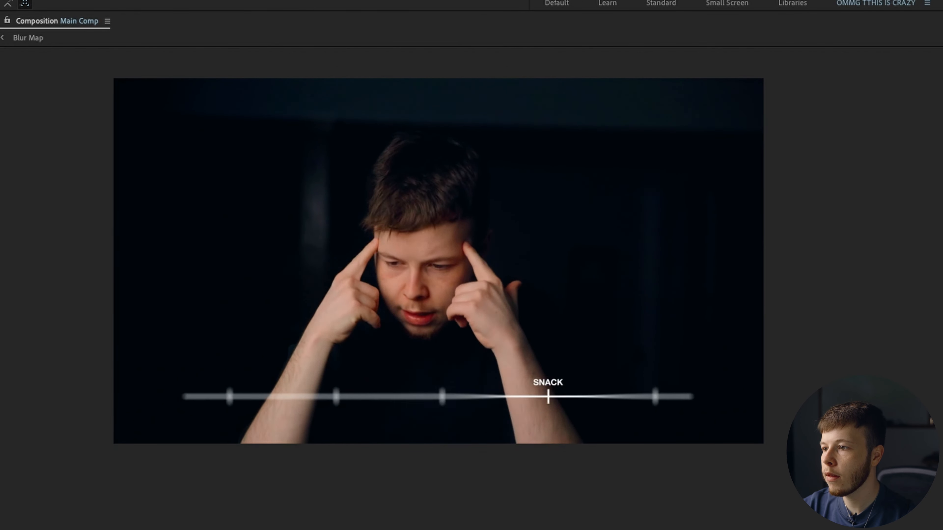
- Preview the flicker and move the Timeline layer below Camera 1
key("space")
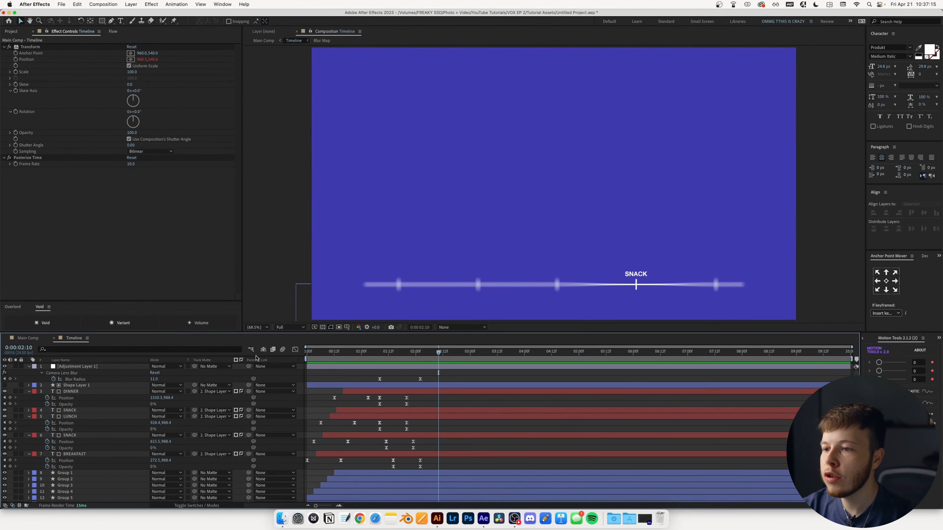
mouse_move(439, 351)
left_mouse_down()
mouse_move(379, 351)
mouse_move(446, 359)
left_mouse_up()
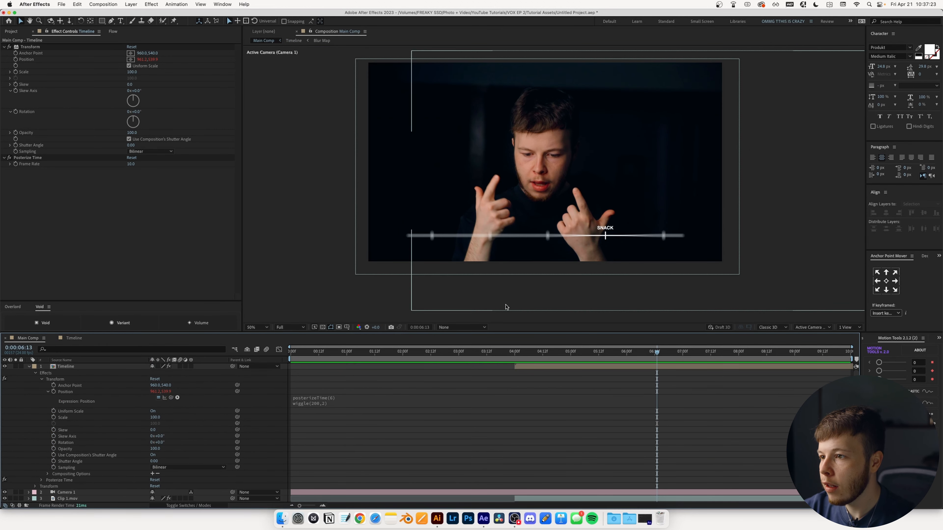
left_click_drag(64, 366, 74, 496)
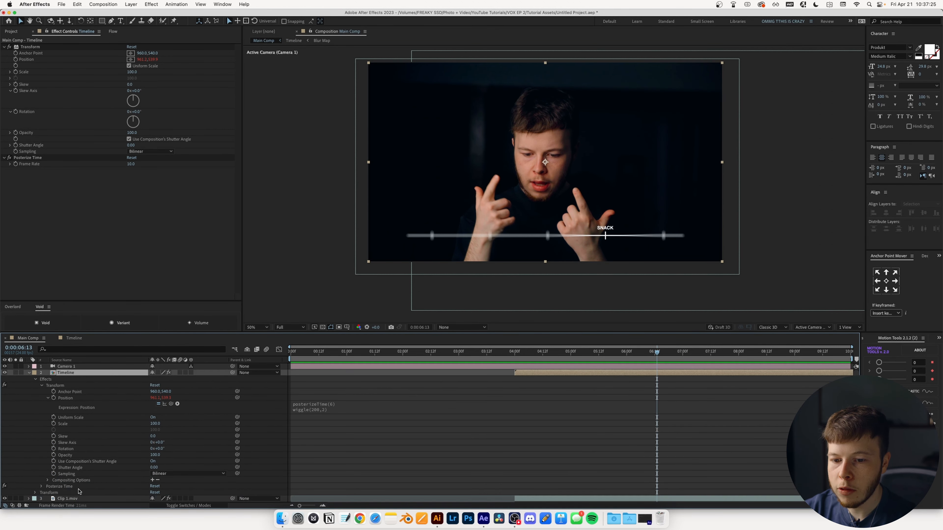
left_click(28, 373)
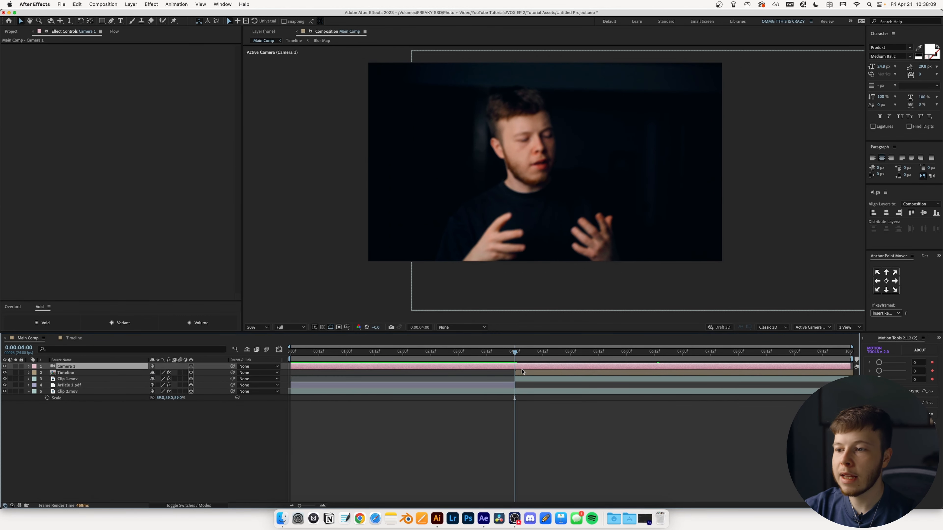
- Cut Camera 1 at 4 seconds, delete its second half, and move it below Clip 1.mov
key("super+shift+d")
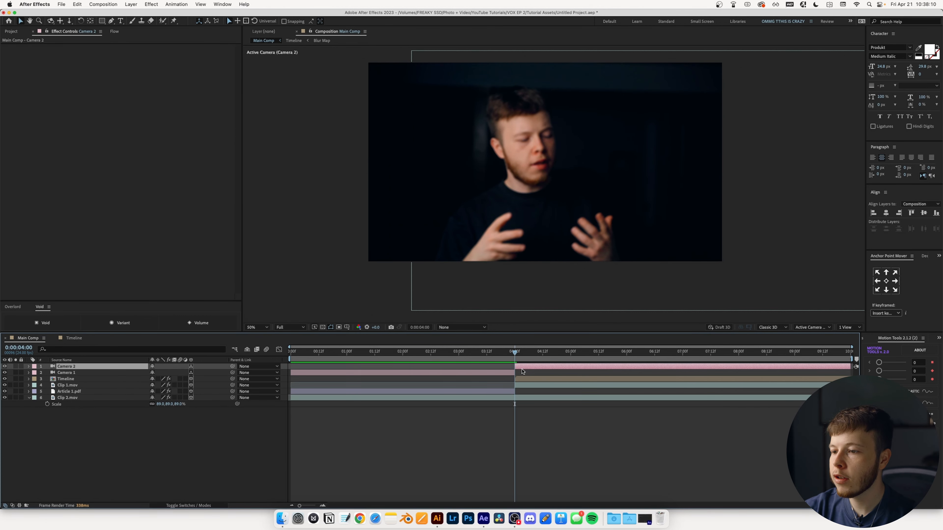
key("Delete")
left_click_drag(56, 368, 58, 383)
- Add a new Camera 2 with depth of field and preview from 4 seconds
left_click(95, 5)
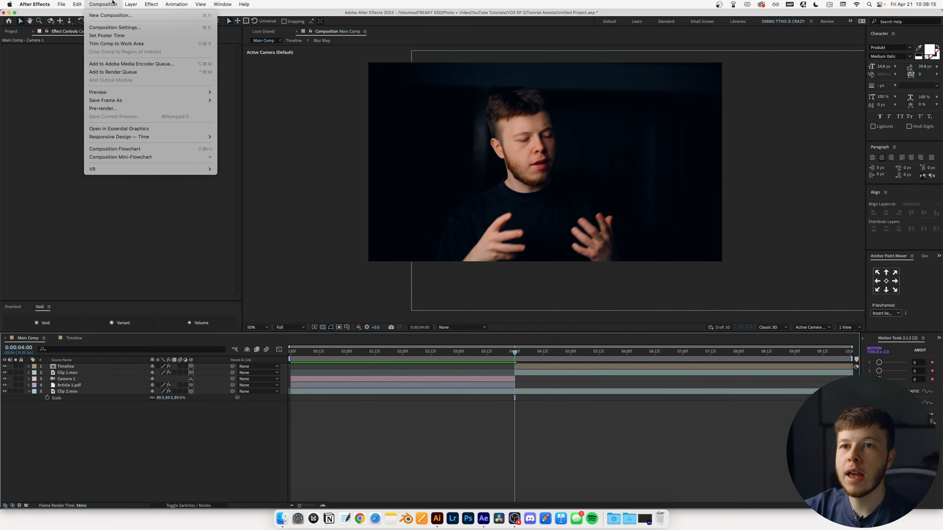
mouse_move(156, 15)
left_click(223, 41)
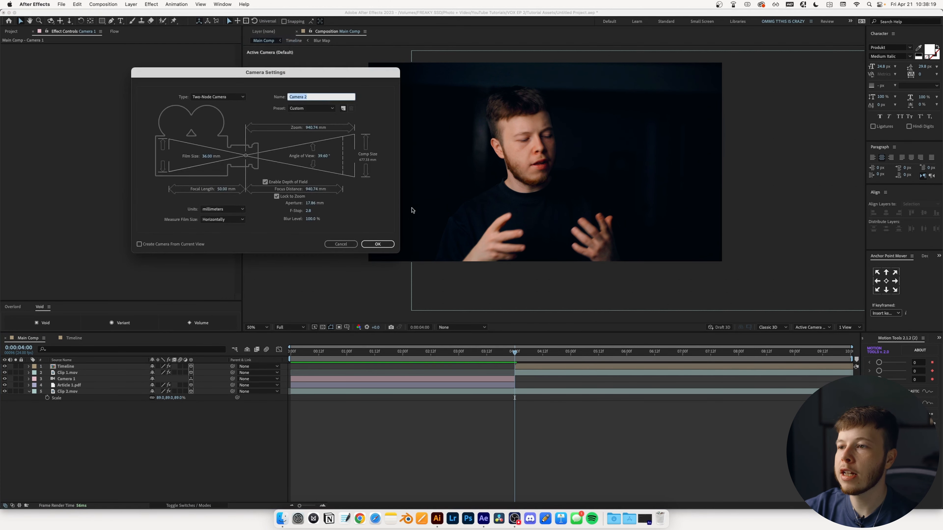
left_click(372, 244)
left_click(521, 353)
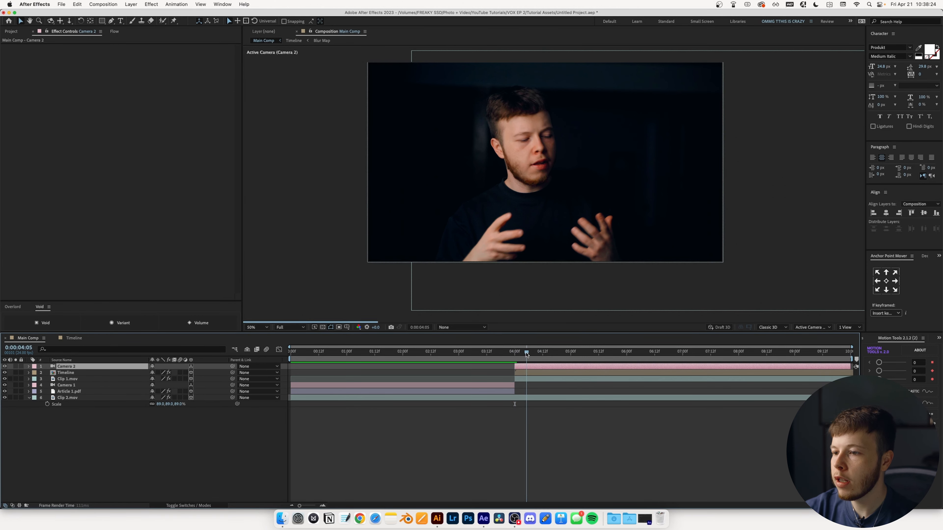
key("space")
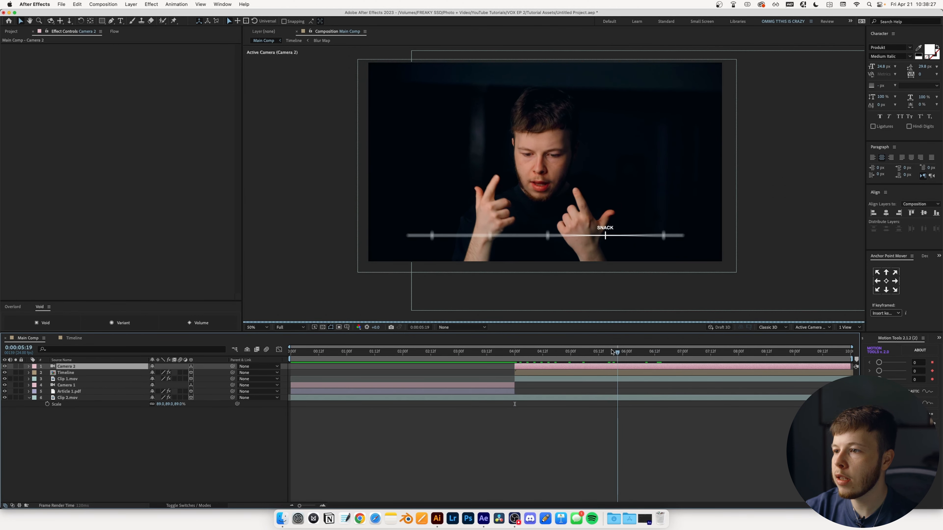
left_click(64, 373)
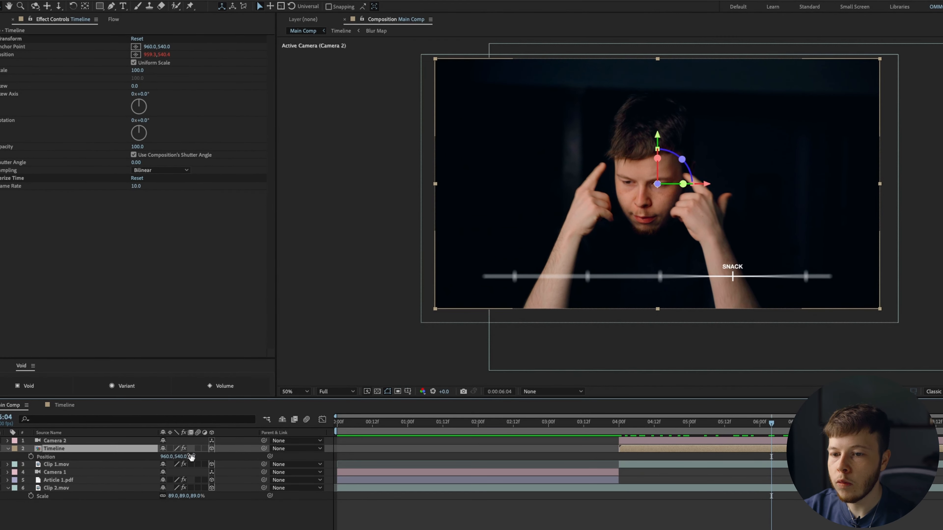
- Set the Timeline layer's Position Z to 0 and keyframe Position at 4:23
key("p")
left_click(196, 456)
type("0.0,540.0,0.0")
key("Return")
left_click(663, 424)
left_click_drag(663, 424, 687, 423)
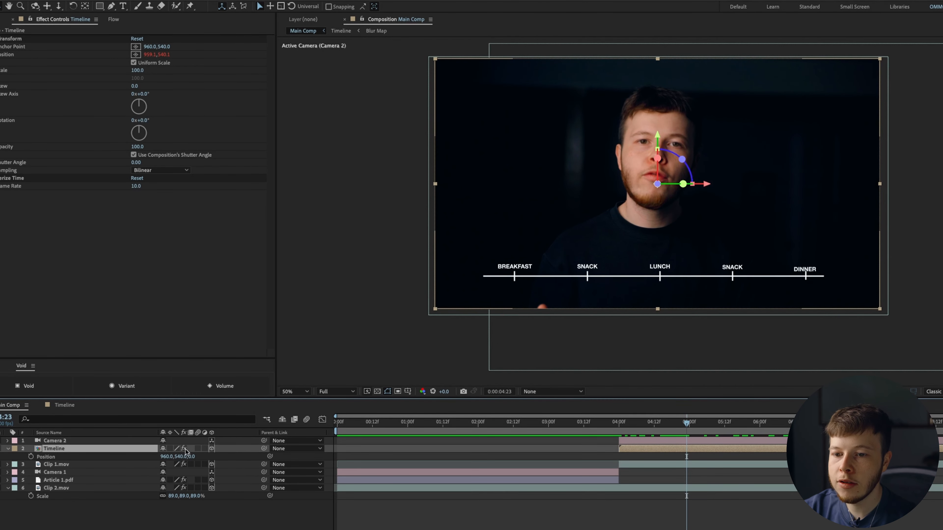
left_click(30, 456)
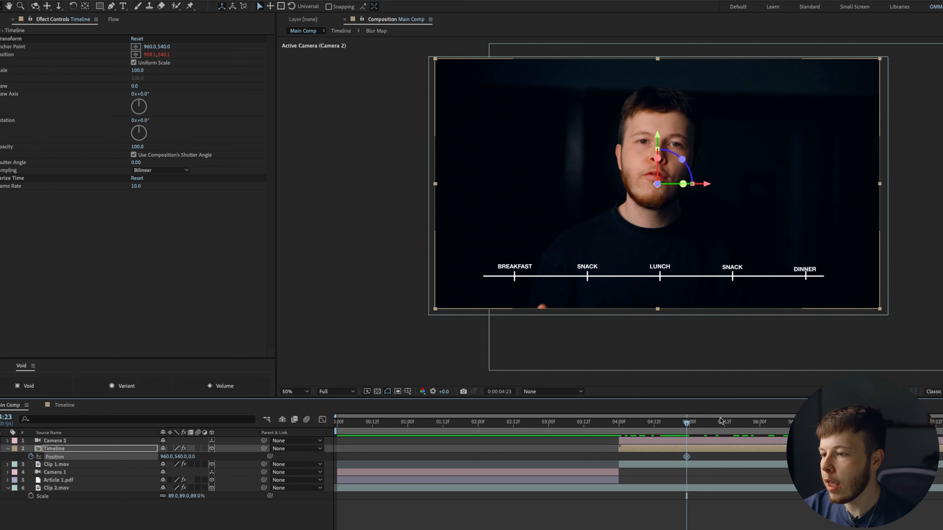
- At 5:23, push the Timeline layer to Position 540,278,-1722 so SNACK stays in frame
left_click(708, 424)
left_click_drag(708, 427, 757, 426)
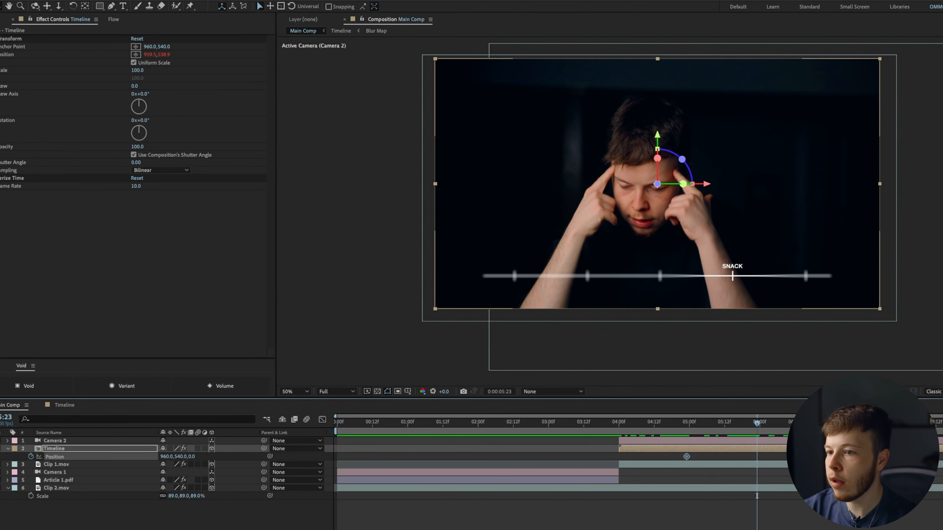
left_click_drag(192, 461, 15, 460)
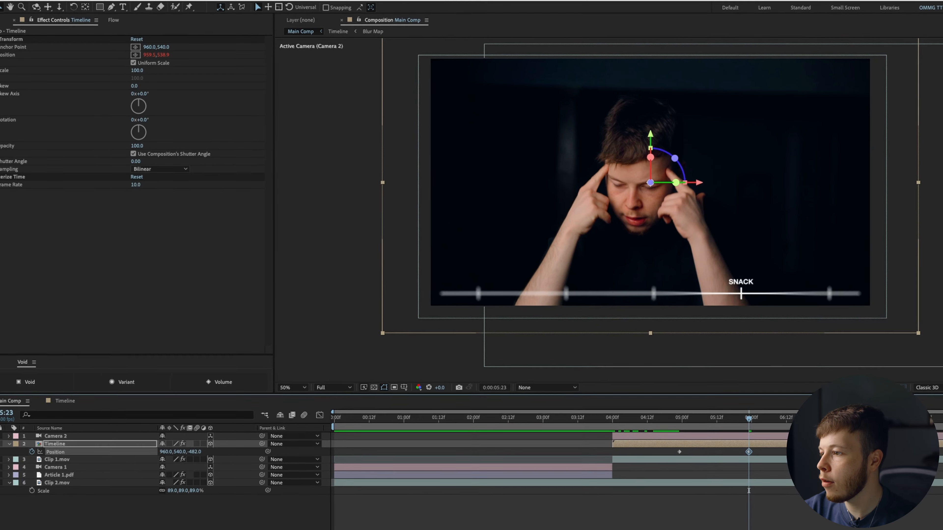
left_click(853, 330)
left_click(846, 345)
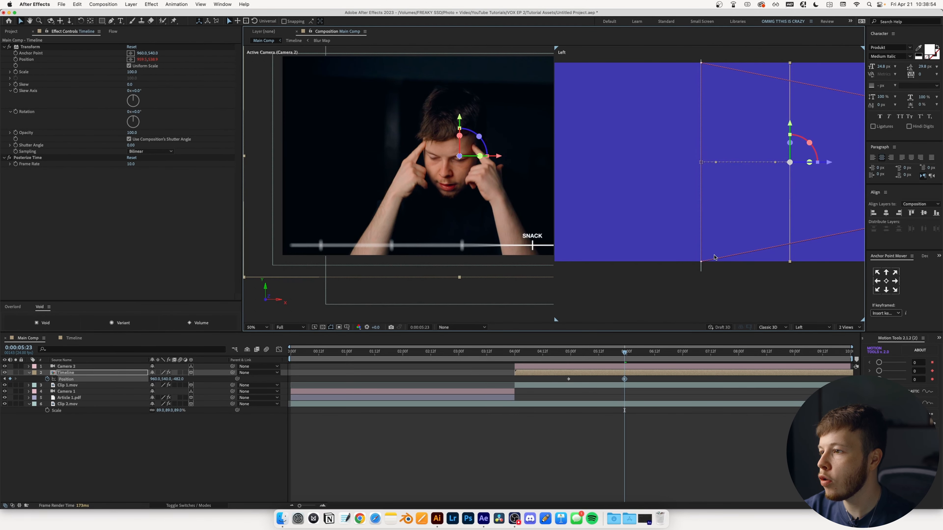
scroll(715, 257, "down", 4)
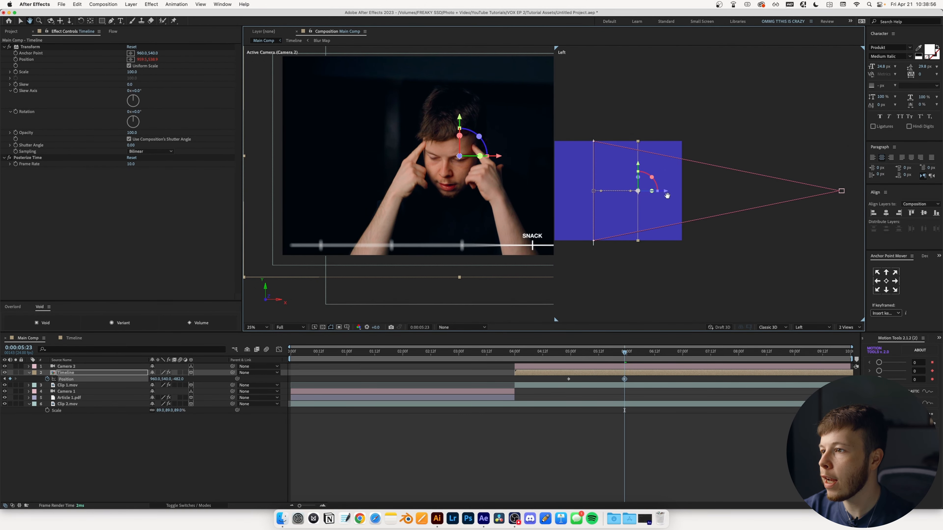
left_click_drag(667, 196, 781, 196)
mouse_move(168, 378)
left_mouse_down()
mouse_move(134, 379)
mouse_move(176, 379)
left_mouse_up()
left_click(845, 326)
- Apply Flow easing to the two Timeline Position keyframes
left_click(844, 319)
left_click_drag(625, 352, 550, 351)
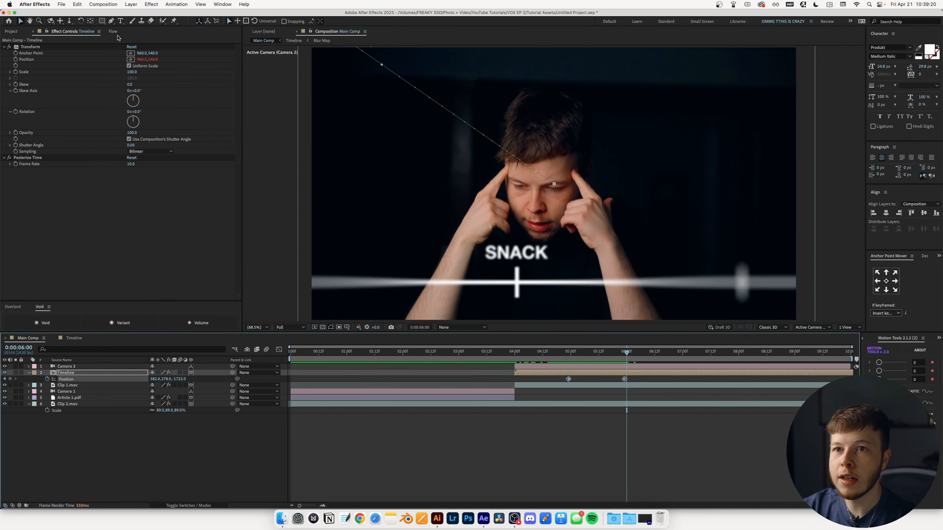
left_click(114, 32)
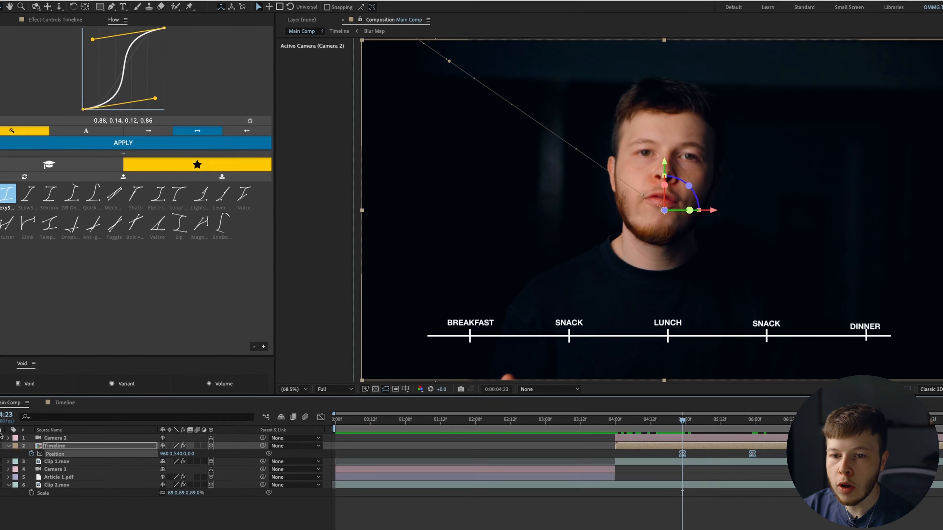
left_click(8, 437)
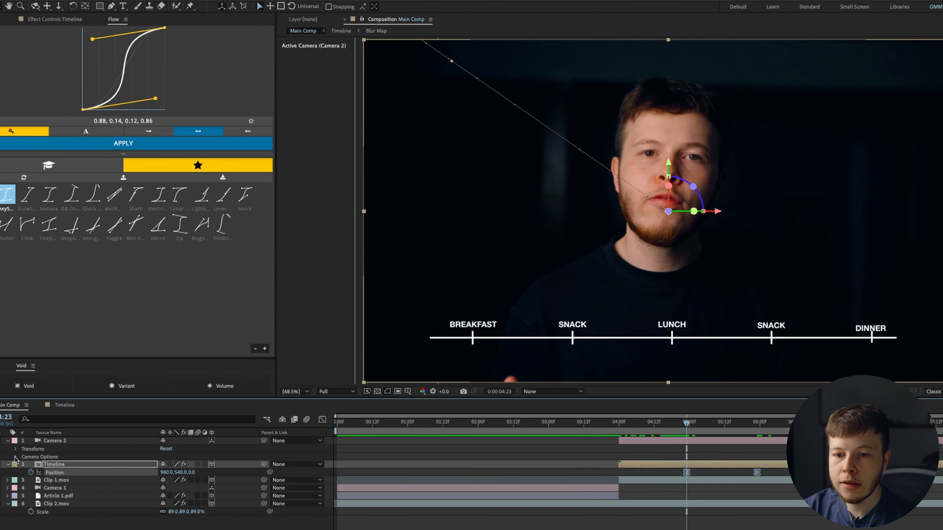
left_click(15, 457)
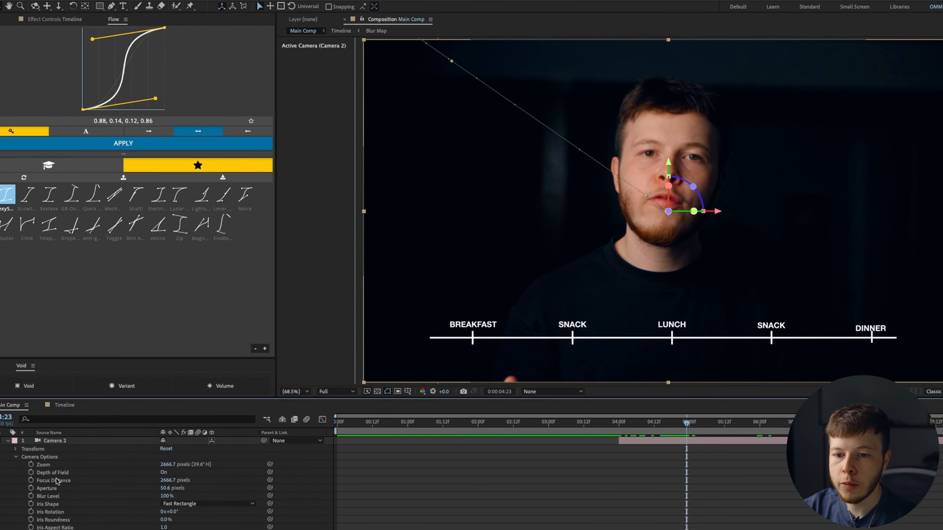
- Keyframe Camera 2's Focus Distance from 4:23 to 5:23 and set the iris shape to Hexagon
left_click(31, 481)
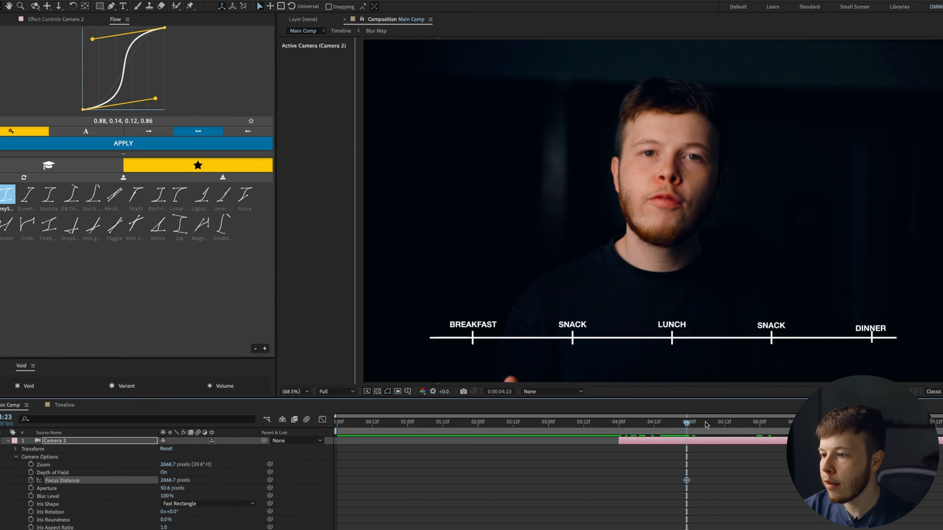
left_click(756, 423)
left_click_drag(175, 480, 74, 481)
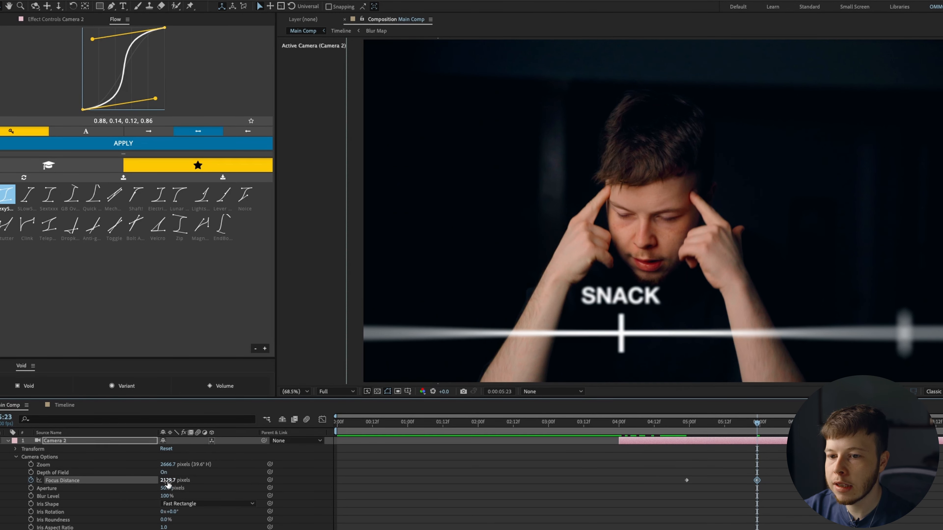
left_click(200, 470)
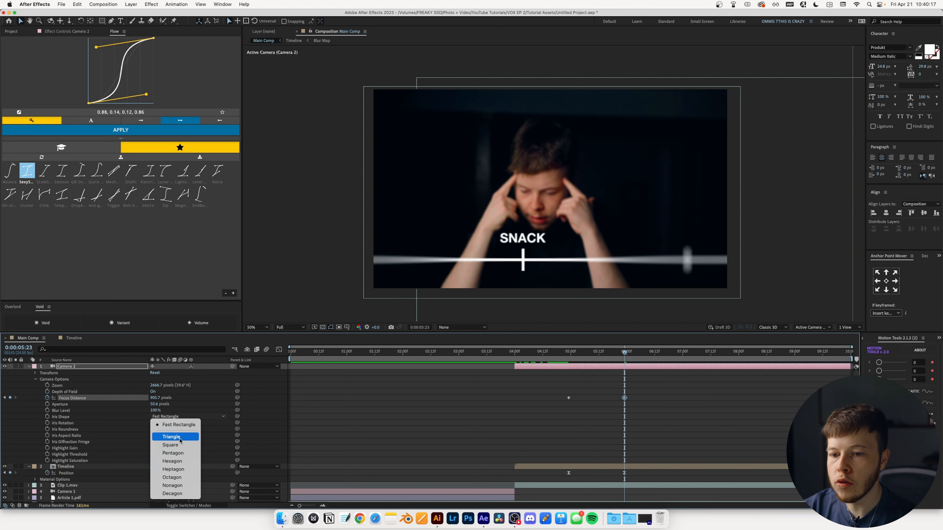
left_click(179, 462)
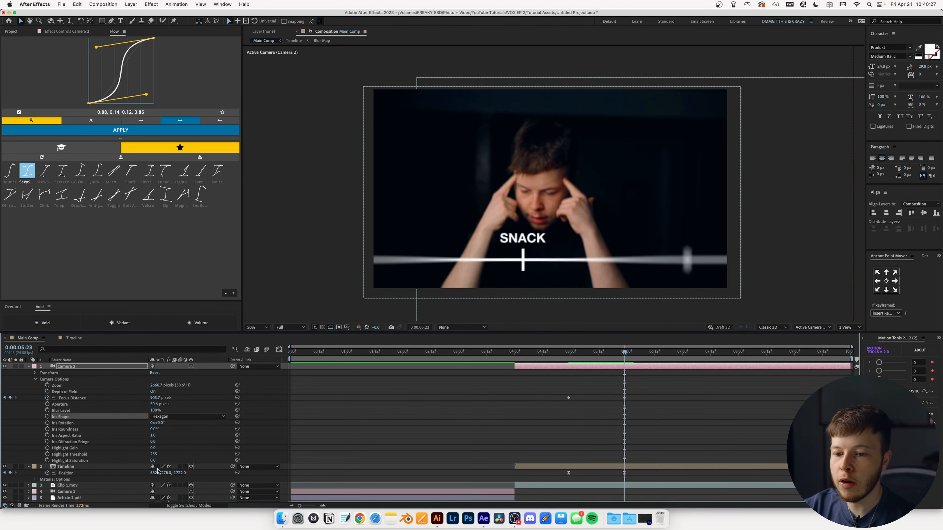
- Nudge the Timeline layer right to 621, widen the aperture, preview, and open the Timeline comp
left_click(638, 468)
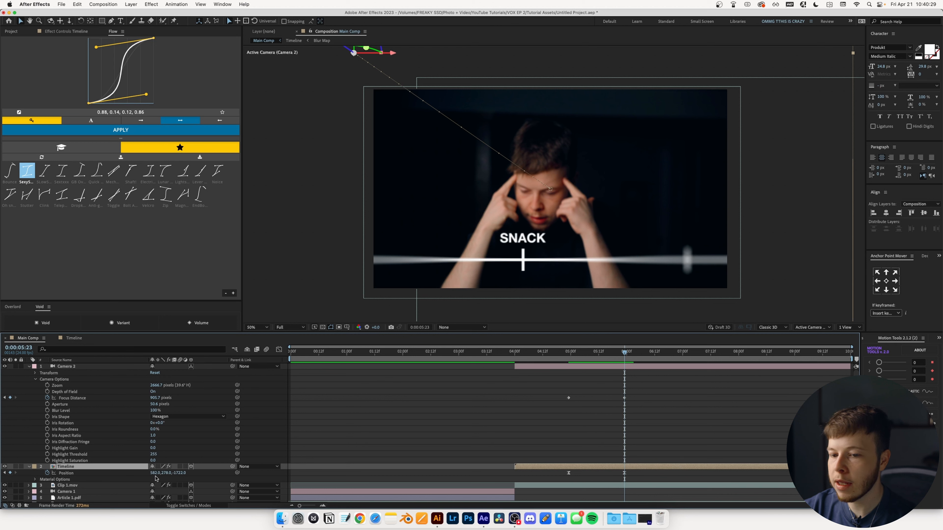
left_click_drag(155, 474, 169, 474)
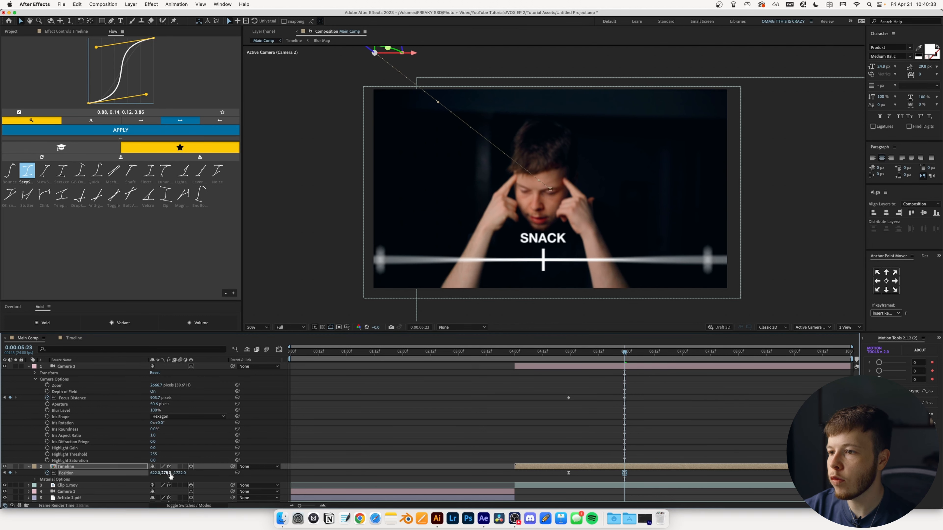
left_click_drag(594, 356, 565, 356)
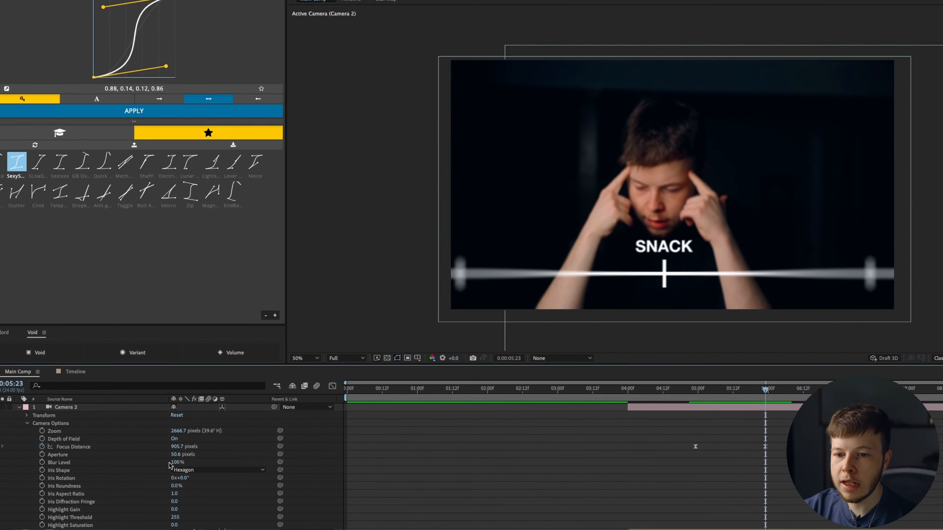
left_click_drag(154, 406, 163, 406)
left_click_drag(187, 458, 193, 462)
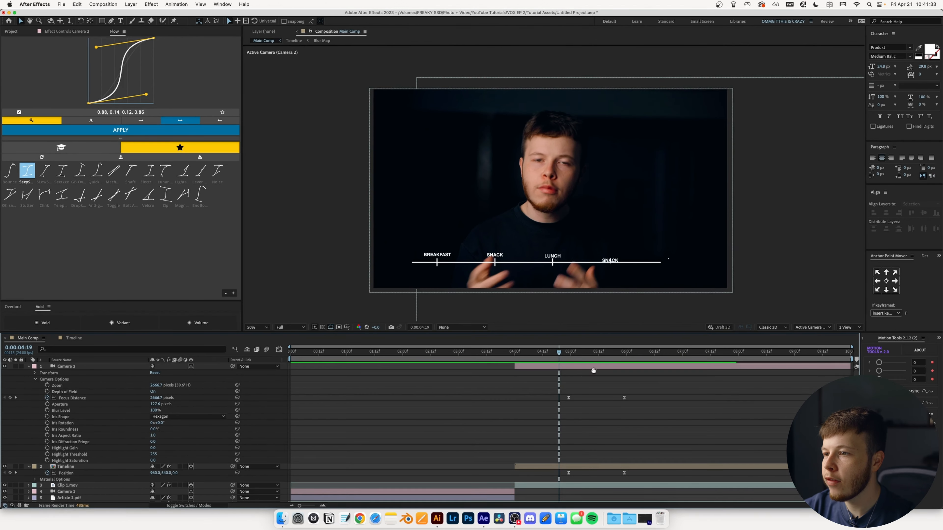
left_click(624, 366)
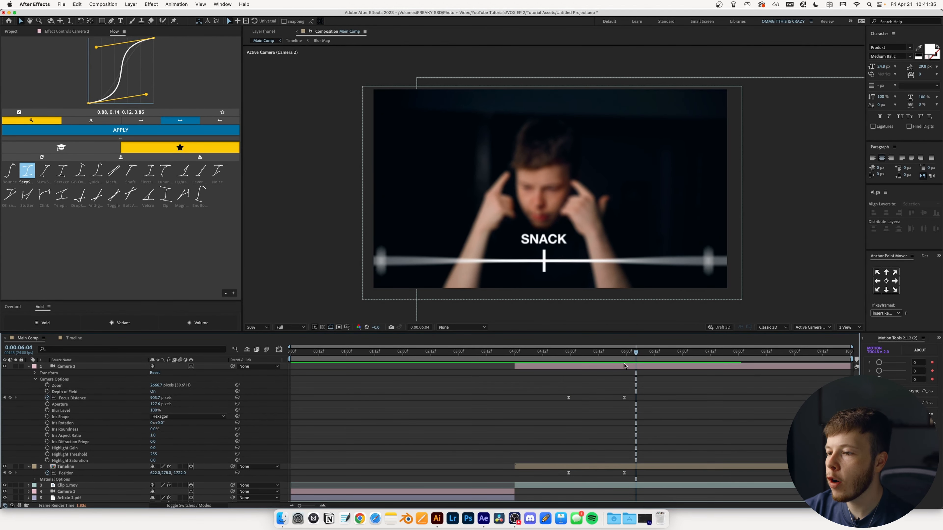
double_click(614, 467)
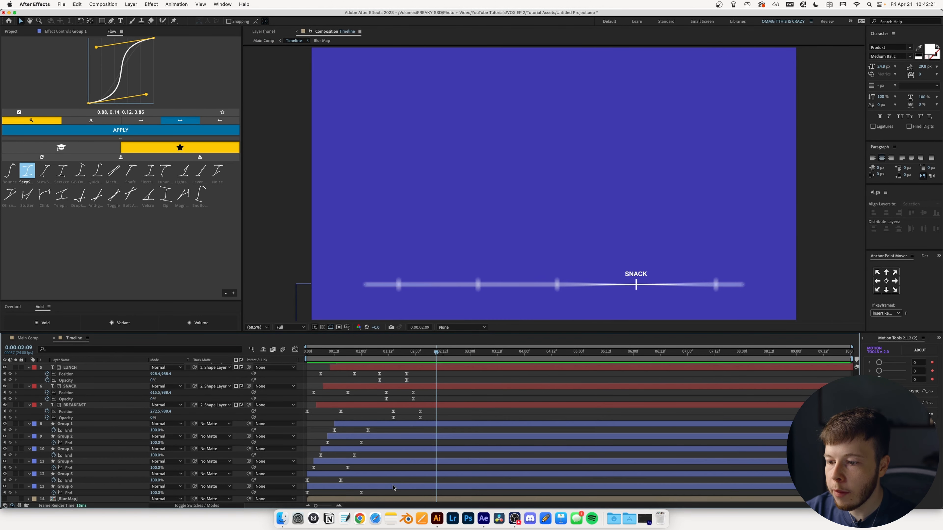
- Add Trim Paths Start and End keyframes on Group 6 at 2:09
left_click(396, 487)
left_click(28, 487)
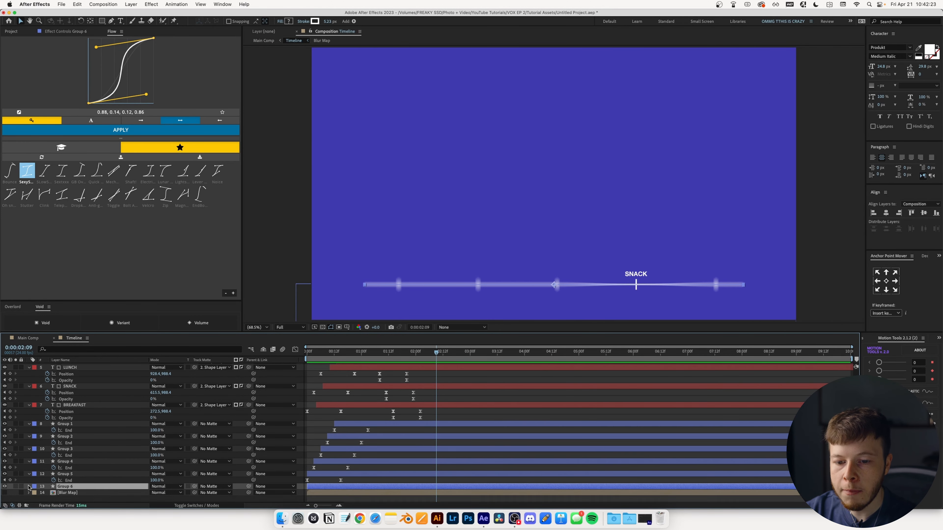
left_click(29, 492)
left_click(54, 468)
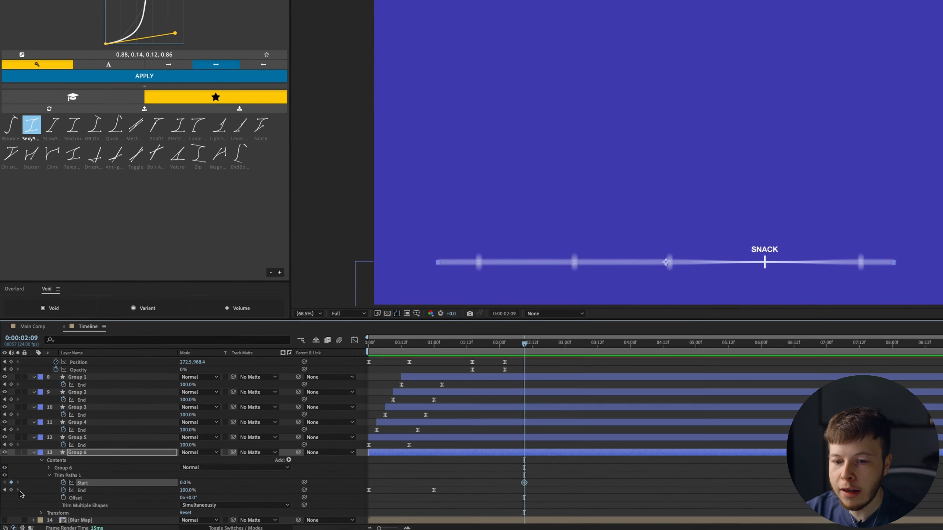
left_click(10, 474)
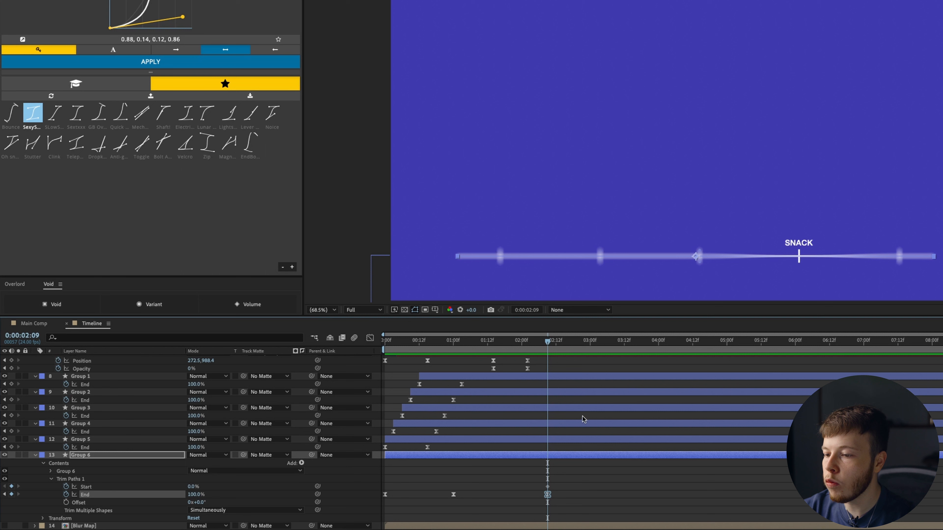
- Set Group 6's Start and End to 72% at 2:22 and apply the Flow easing curve
left_click_drag(545, 337, 585, 341)
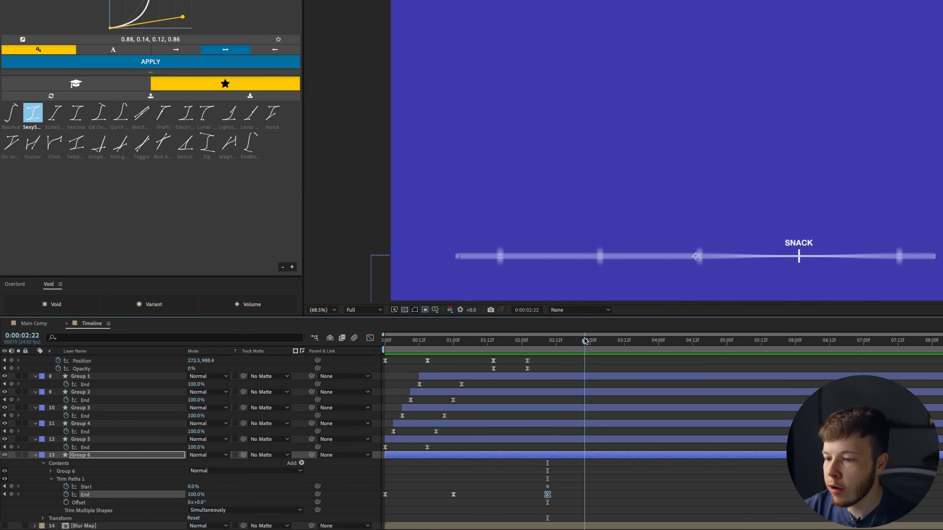
left_click(596, 480)
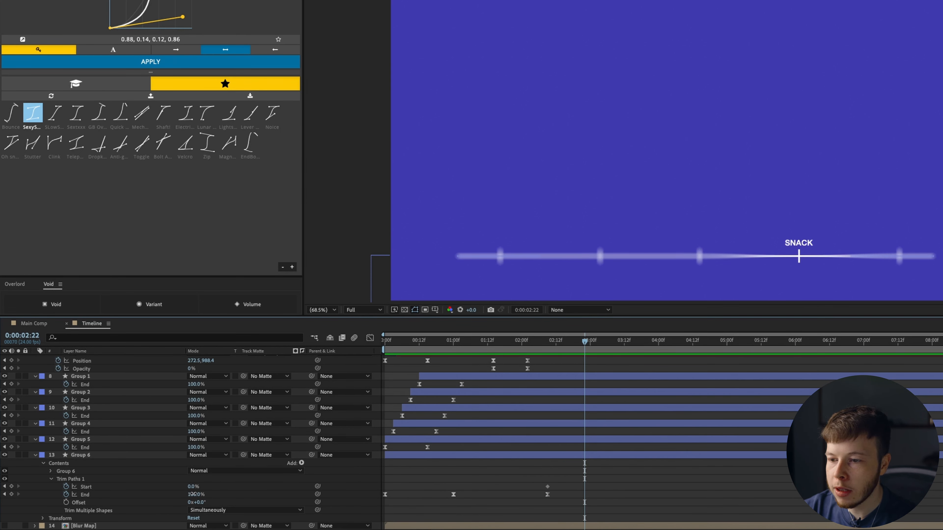
left_click_drag(193, 494, 189, 494)
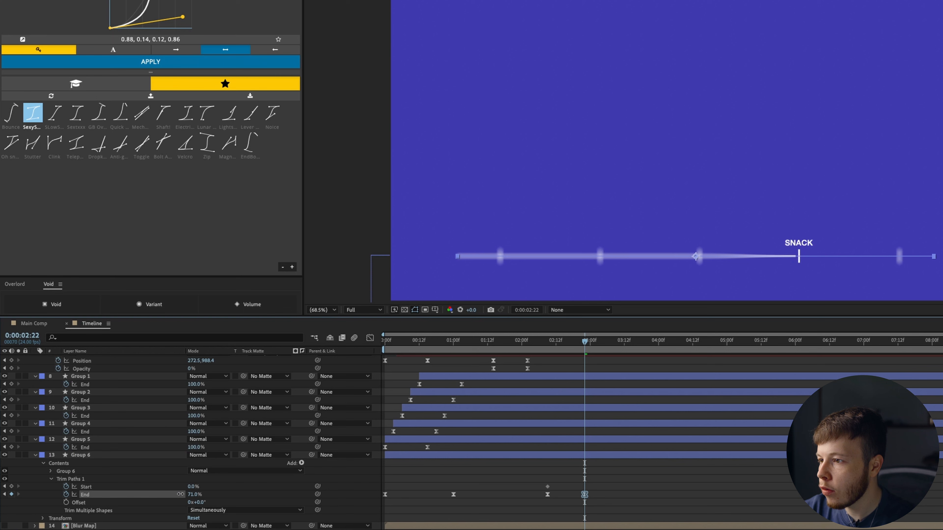
left_click_drag(181, 494, 226, 487)
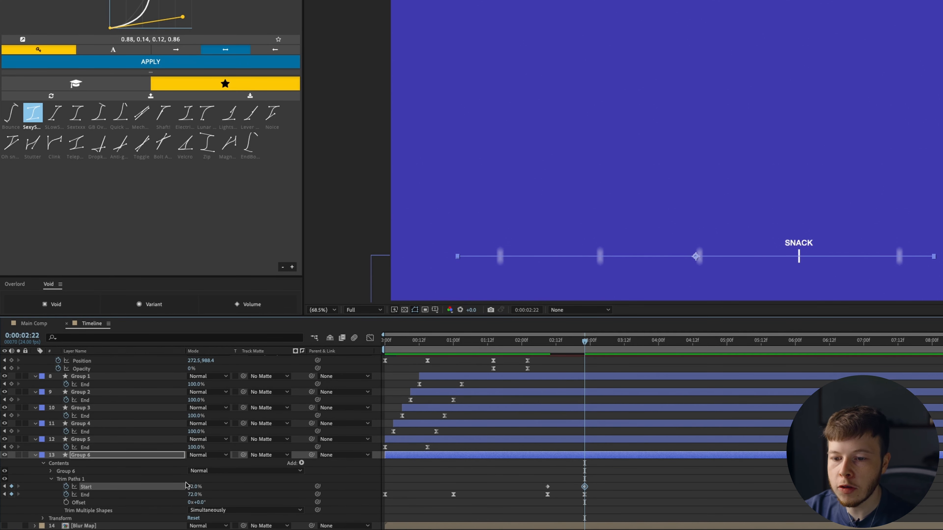
left_click_drag(539, 503, 599, 481)
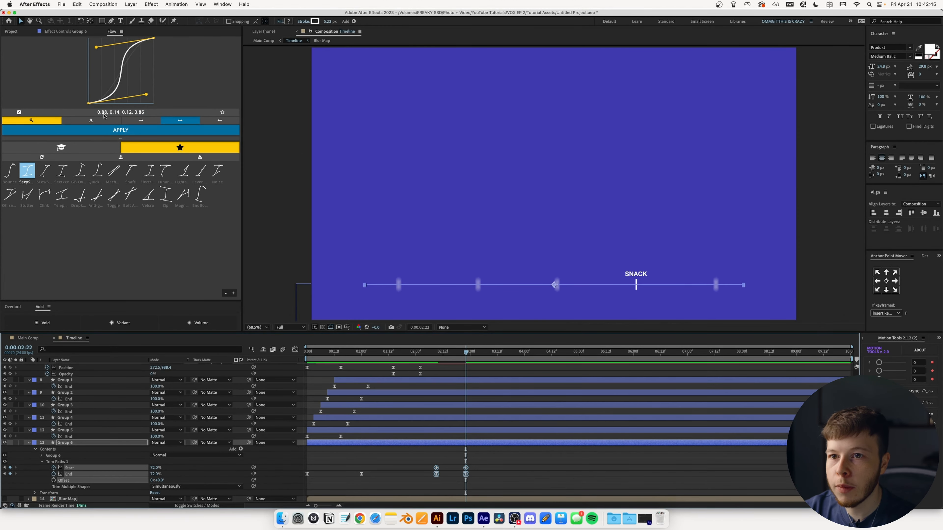
left_click(103, 130)
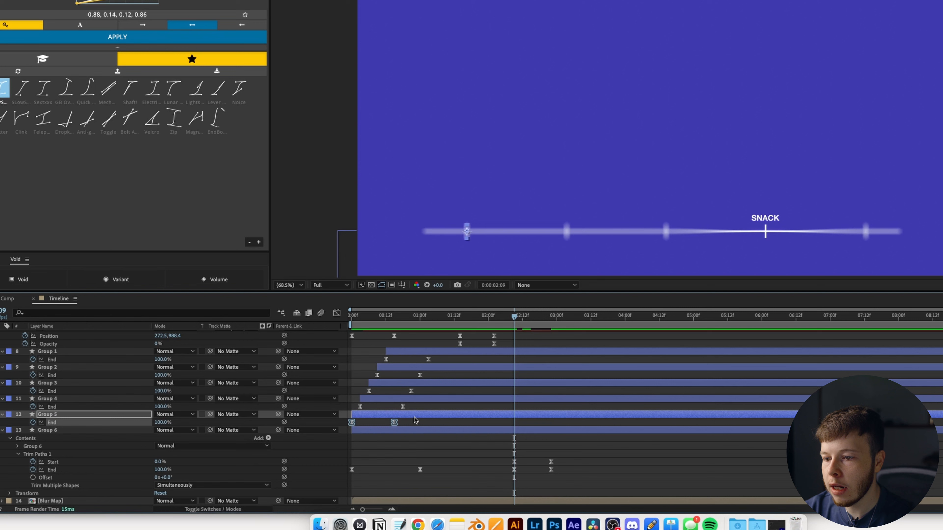
- Paste the End keyframes onto Group 5 and time-reverse them
key("cmd+v")
right_click(561, 422)
right_click(556, 423)
left_click(556, 423)
right_click(556, 423)
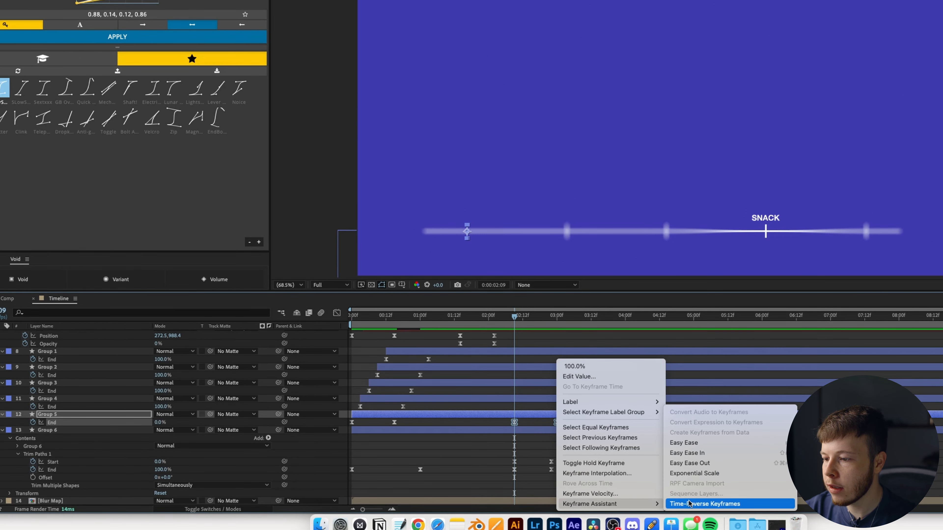
left_click(726, 501)
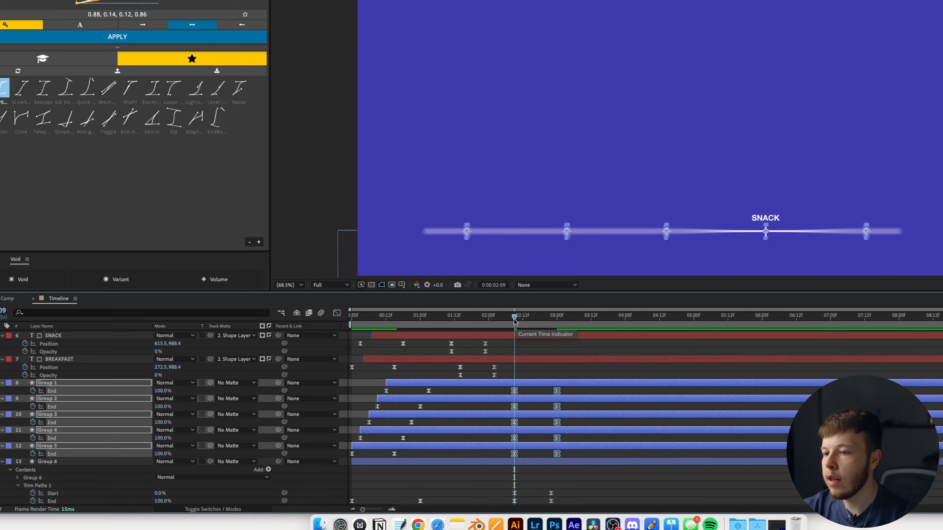
mouse_move(515, 316)
left_mouse_down()
mouse_move(545, 316)
mouse_move(510, 314)
left_mouse_up()
- Shift Groups 1–5's End keyframes earlier around 2:09 and stagger Groups 2 and 3's later keys
left_click_drag(438, 347, 441, 348)
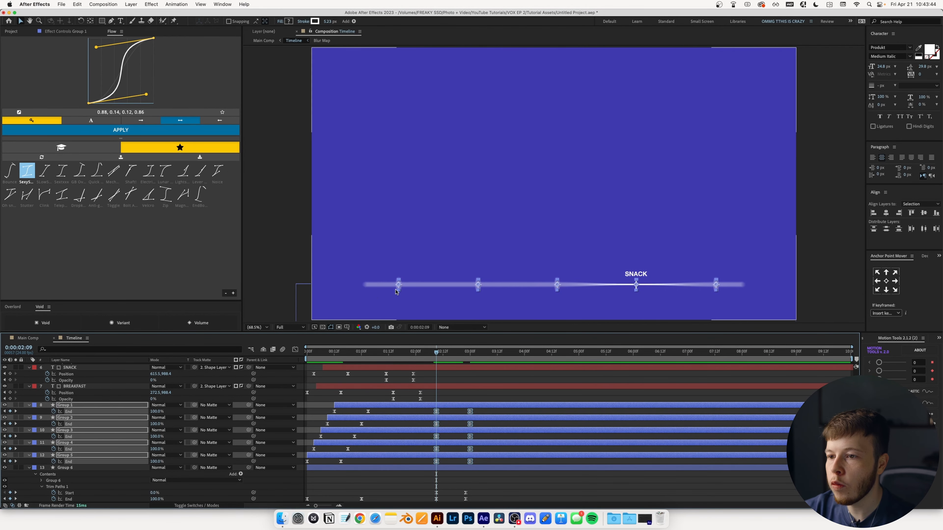
left_click(481, 459)
left_click_drag(436, 354, 442, 353)
left_click_drag(470, 412, 461, 415)
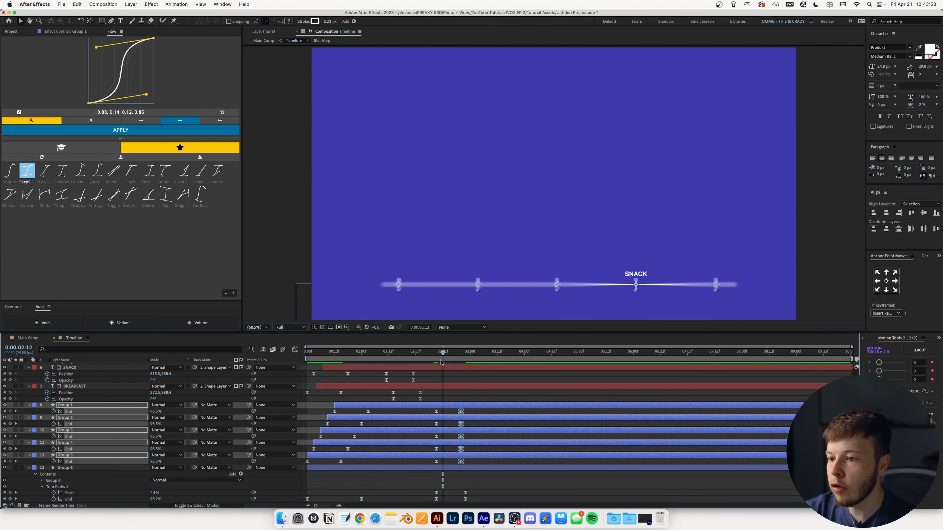
left_click_drag(441, 363, 446, 354)
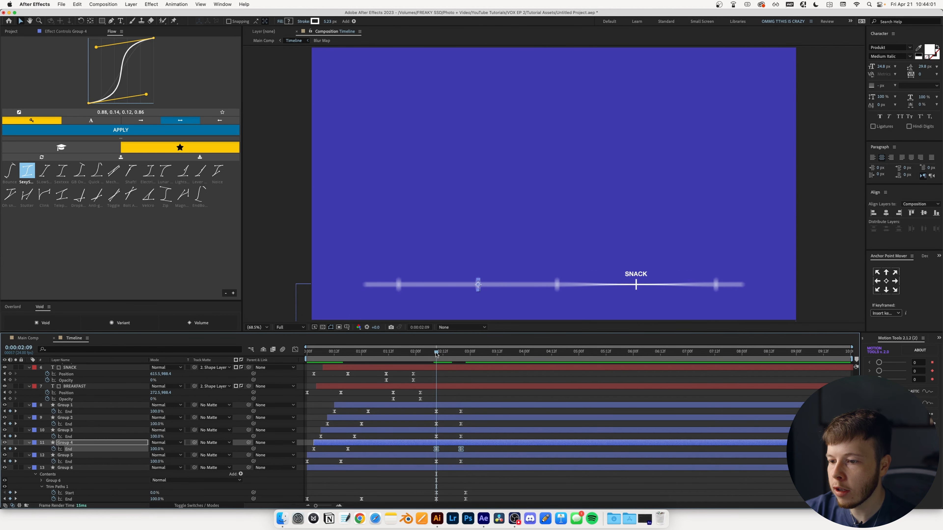
key("Page_Down")
key("Page_Down")
key("Page_Down")
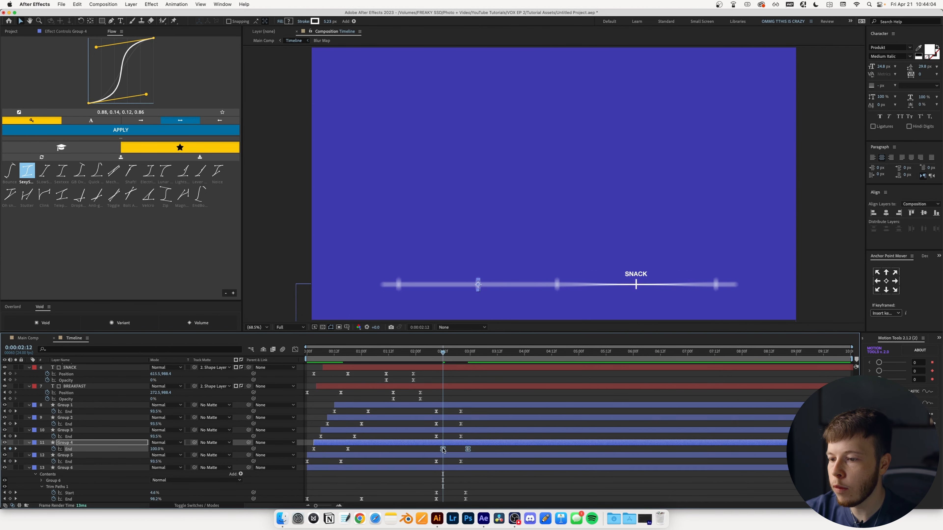
key("Page_Down")
key("Page_Down")
key("Page_Down")
left_click_drag(468, 439, 435, 424)
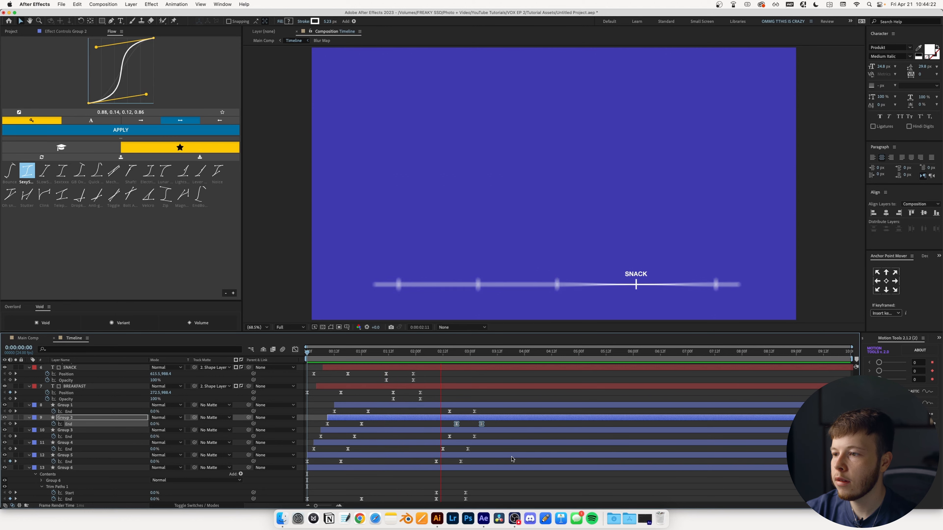
left_click_drag(461, 351, 446, 366)
- Drop the SNACK label's Position Y to 997.4 at 2:22 and preview the outro from 2:02
scroll(447, 372, "up", 5)
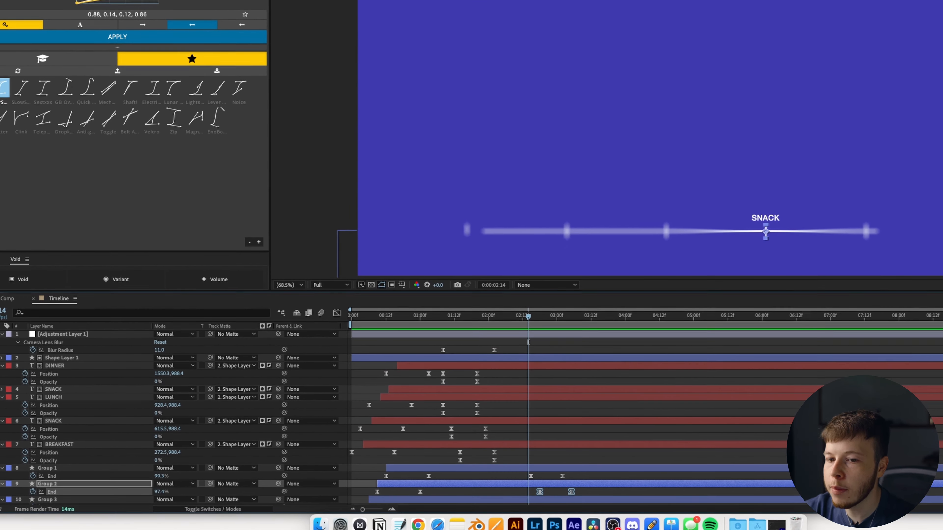
left_click(56, 410)
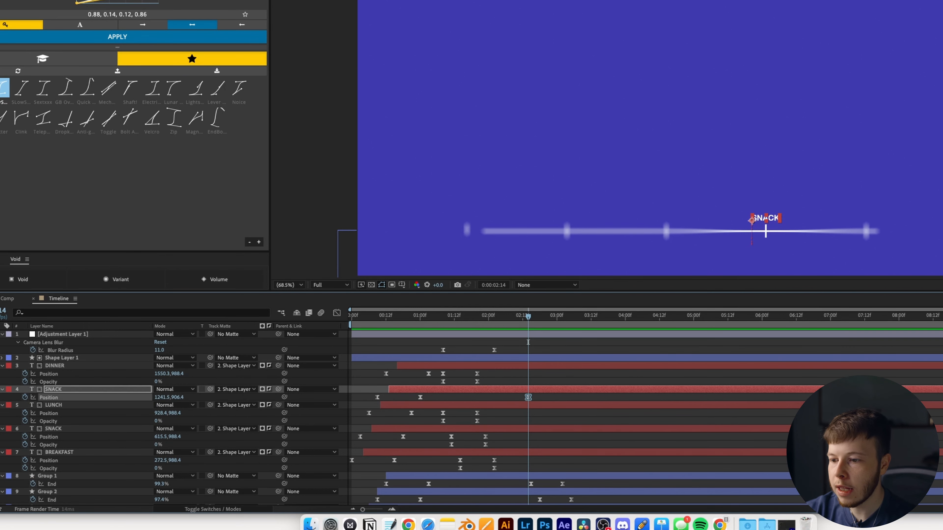
scroll(531, 401, "down", 5)
left_click_drag(527, 320, 552, 319)
scroll(198, 402, "up", 5)
left_click_drag(181, 400, 217, 400)
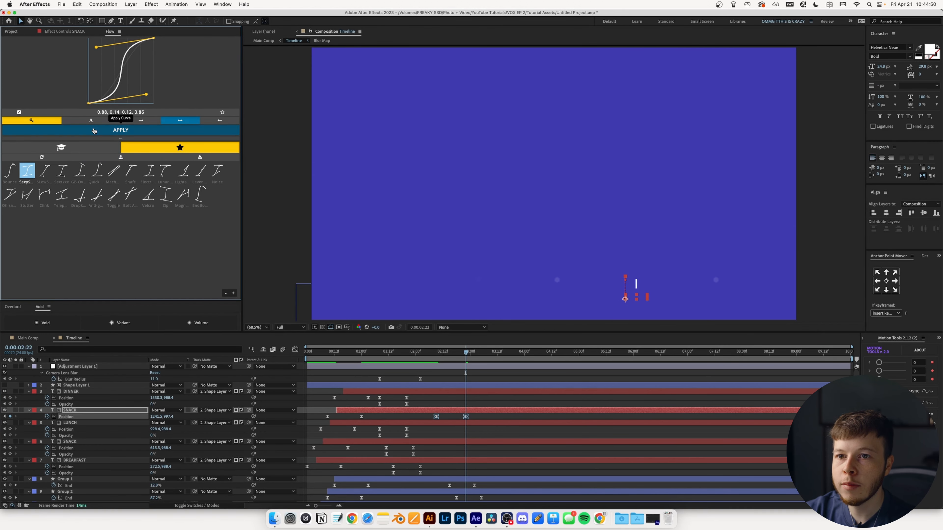
key("shift+Page_Up")
key("shift+Page_Up")
key("space")
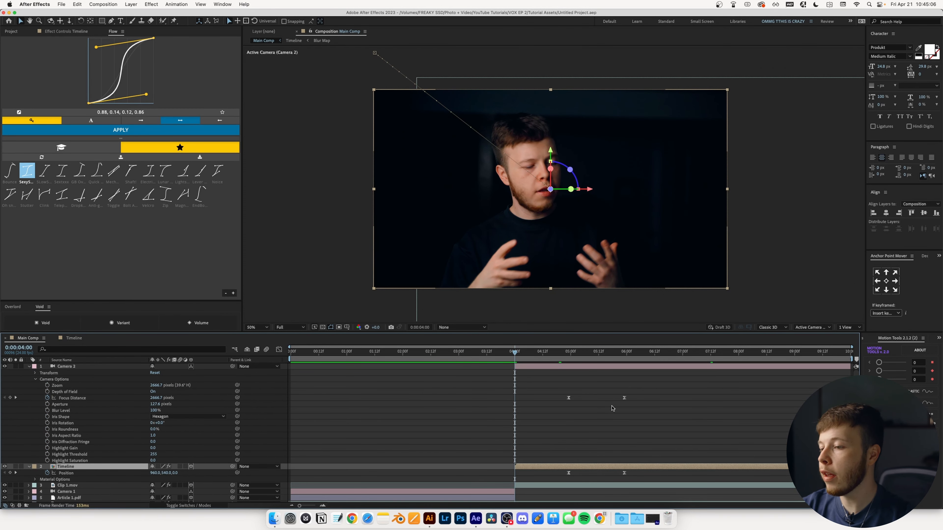
- Add Camera 2 Focus Distance keyframes at 6:05 and near 7:05 while previewing Main Comp
key("space")
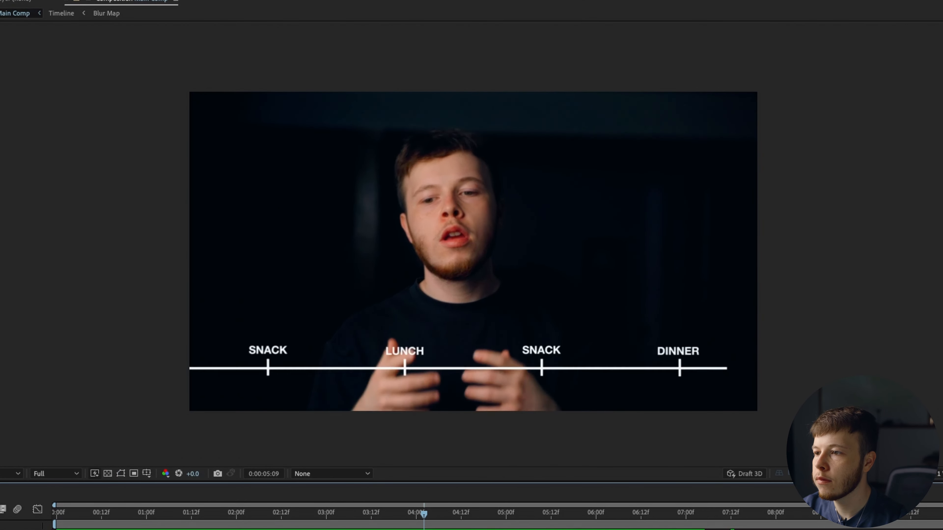
key("space")
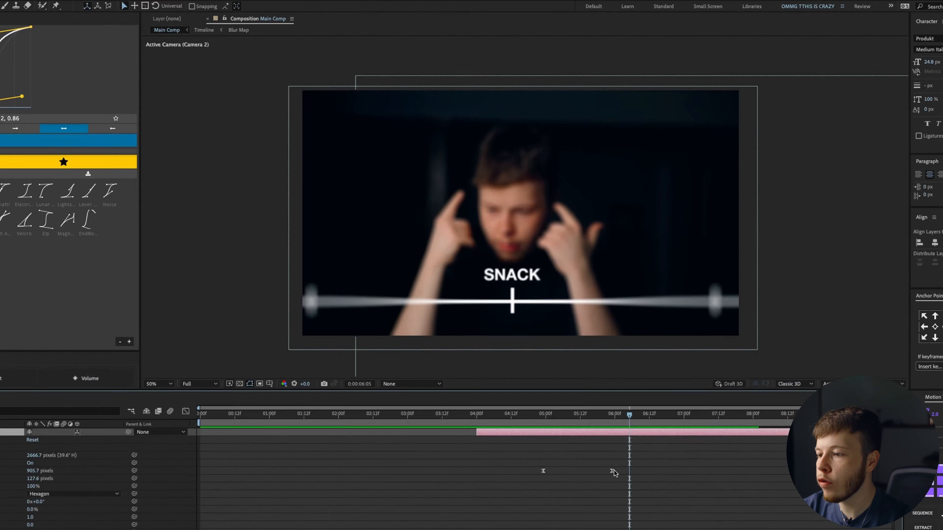
key("super+v")
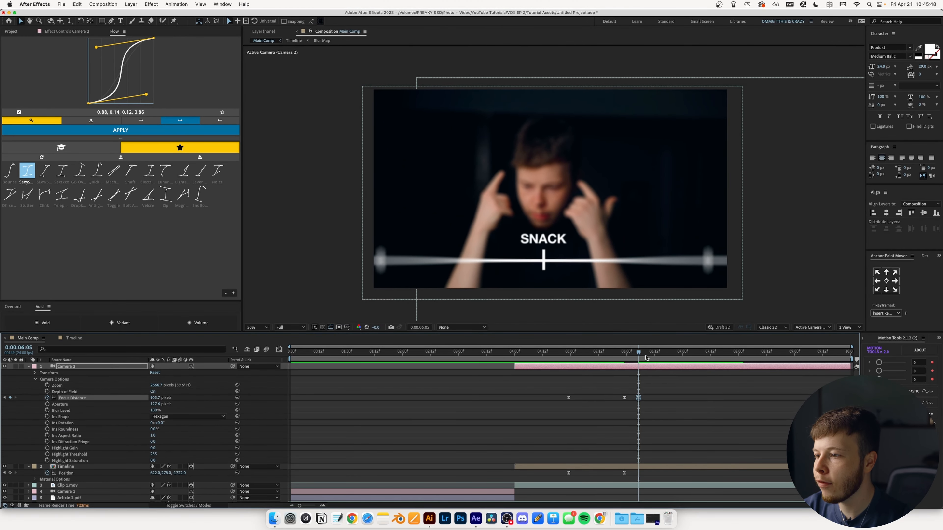
key("space")
key("super+v")
left_click_drag(695, 352, 561, 378)
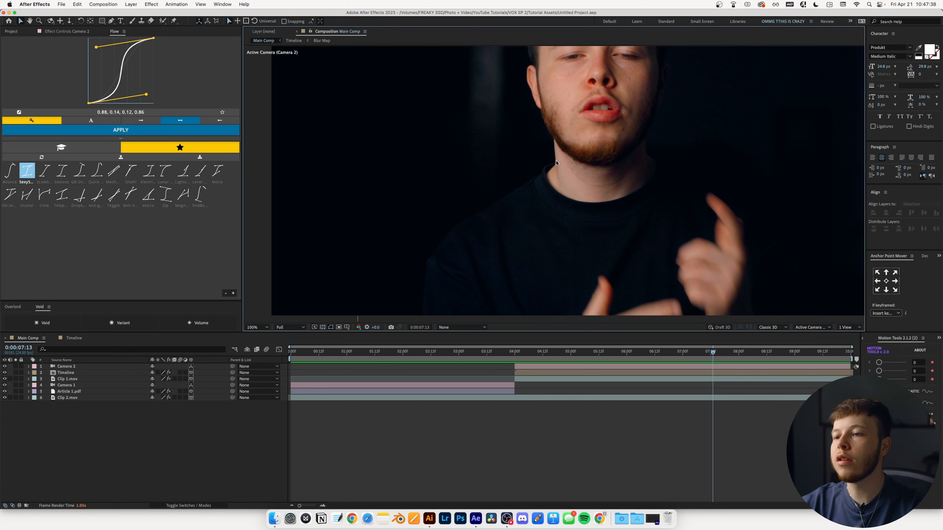
- Create a text layer with the person's name in Helvetica Neue Bold
left_click(121, 21)
left_click(350, 261)
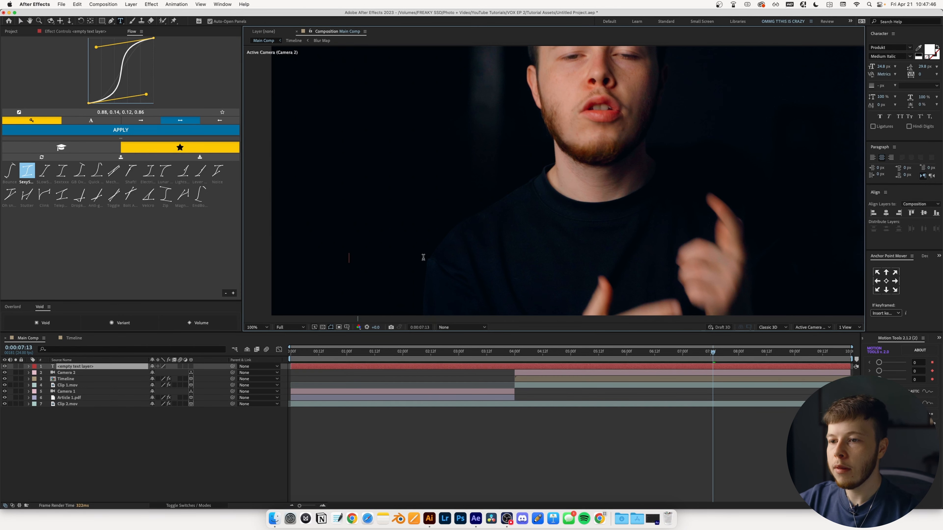
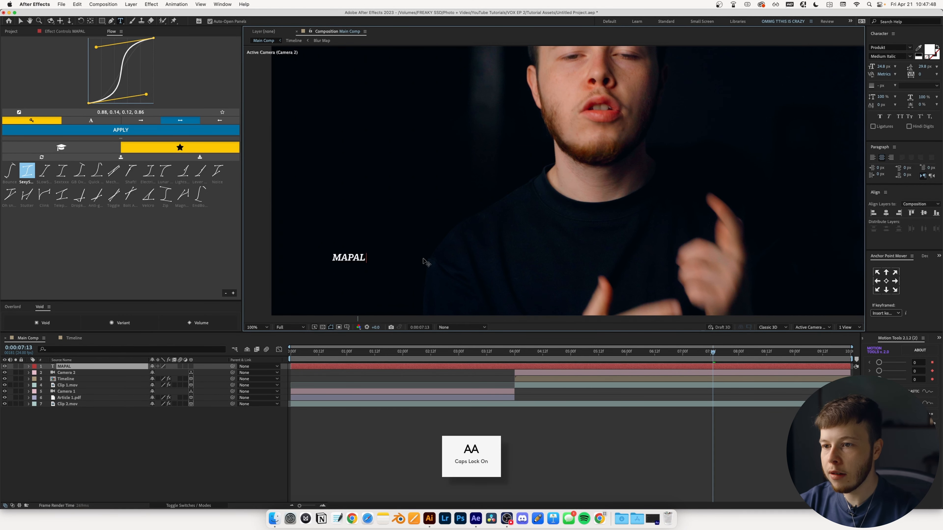
key("ctrl+a")
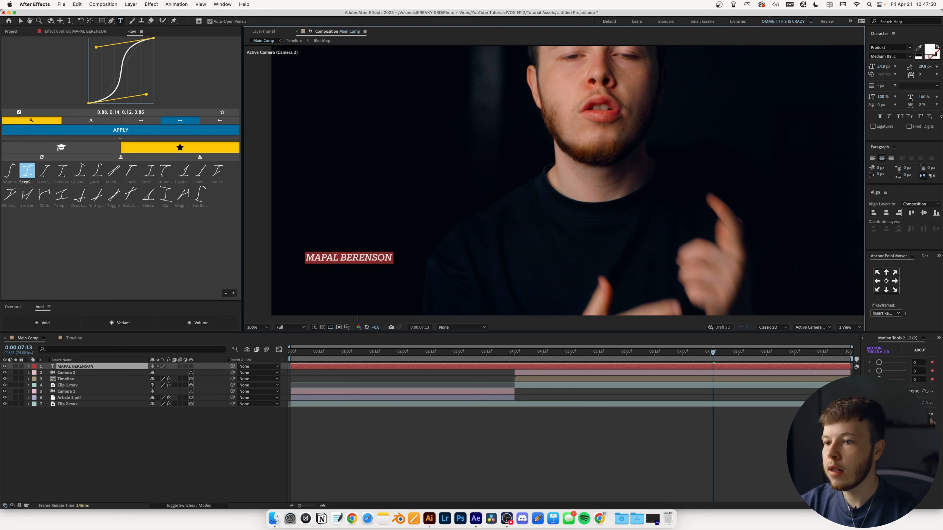
left_click(892, 48)
type("Helvetica Neue")
key("Return")
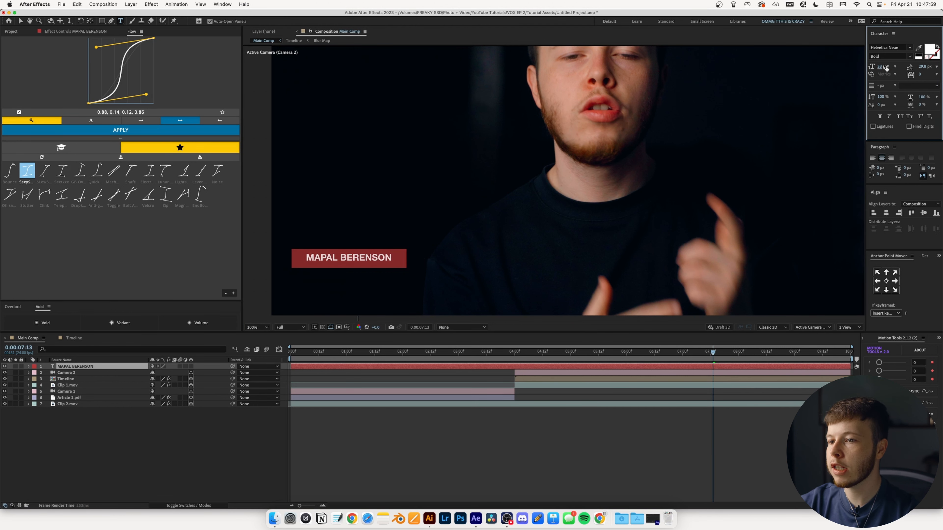
left_click(65, 369)
key(".")
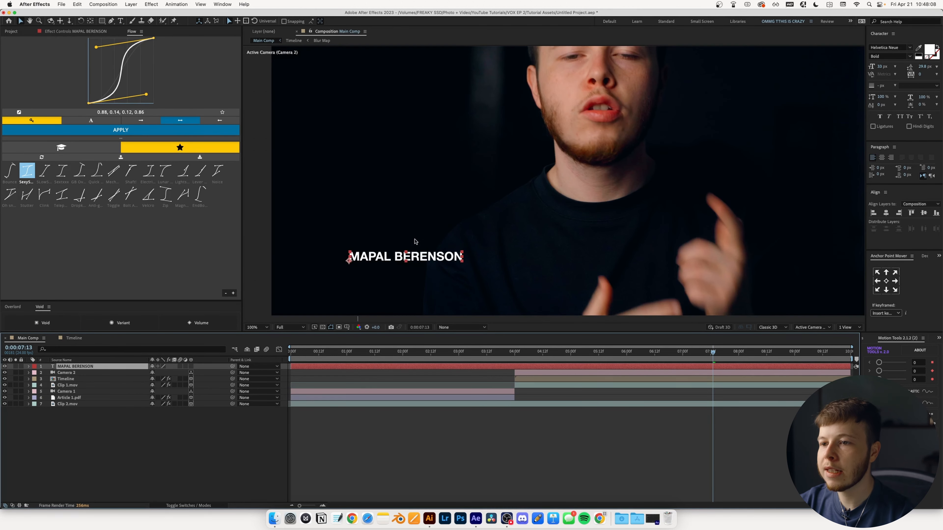
- At 7:15, duplicate the name text layer and move the copy below the name
left_click(415, 240)
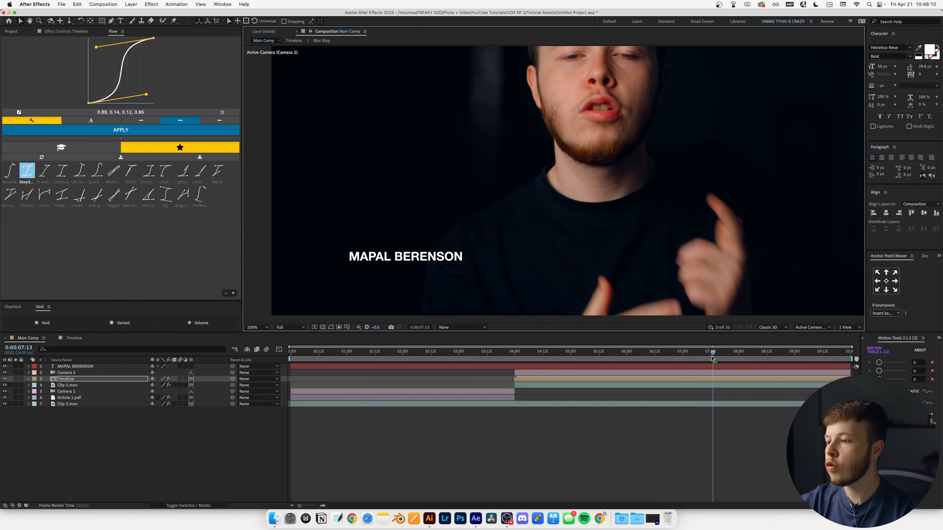
left_click_drag(712, 358, 718, 359)
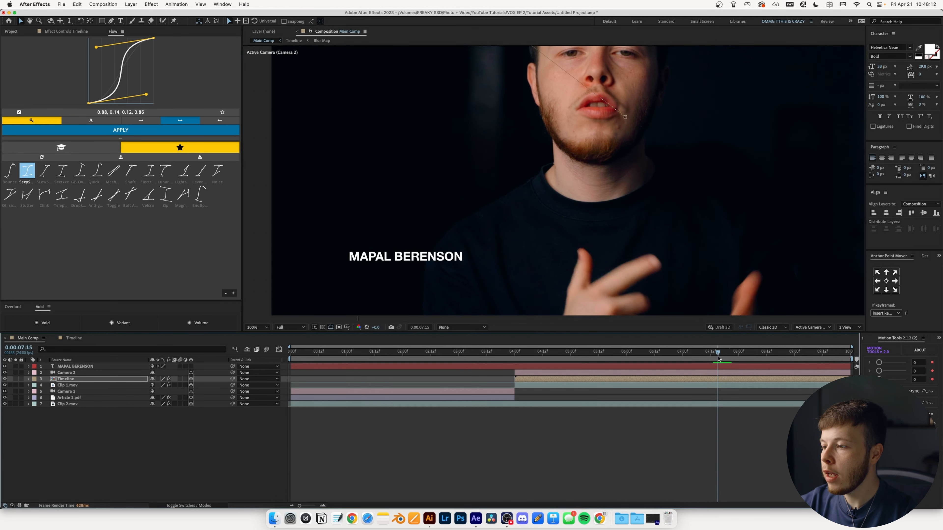
left_click(85, 366)
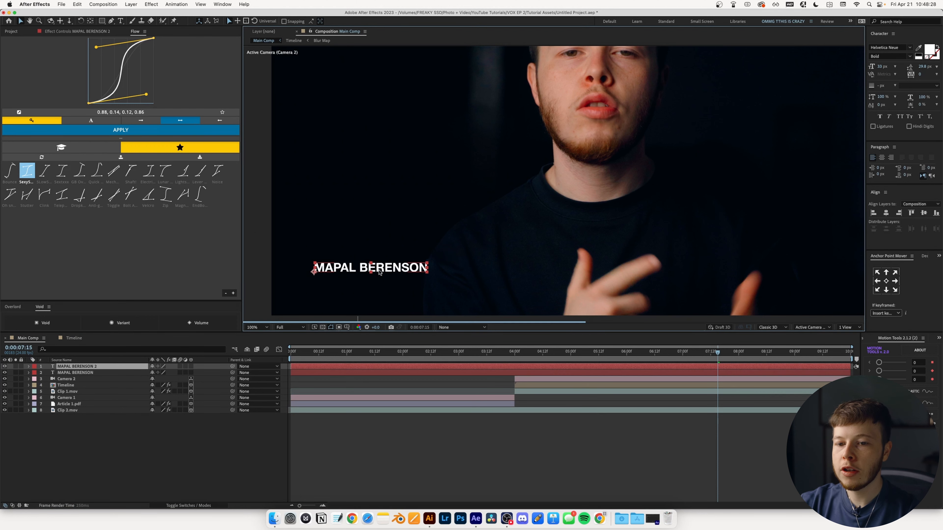
key("shift+Down")
key("shift+Down")
key("shift+Down")
key("shift+Down")
key("shift+Up")
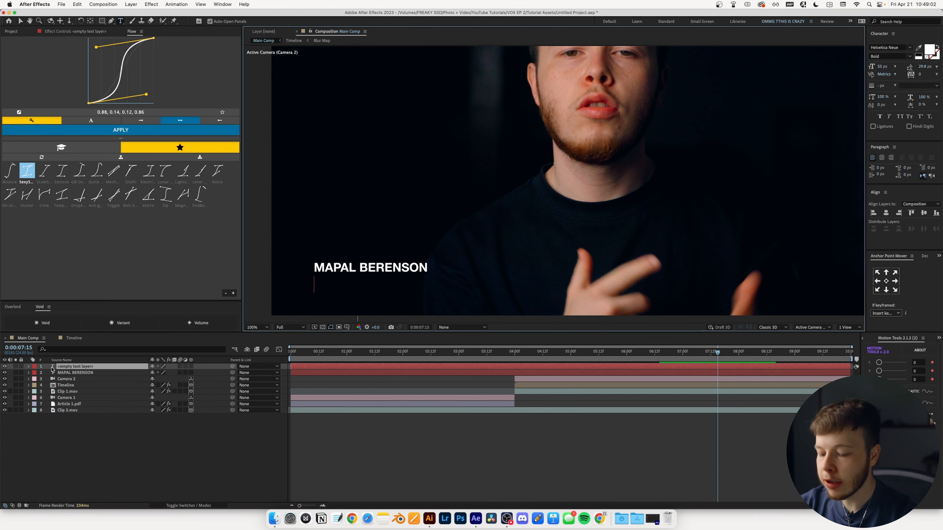
- Retype the copy as SUPER COOL GUY in Light weight at 20 px
type("SUOPER")
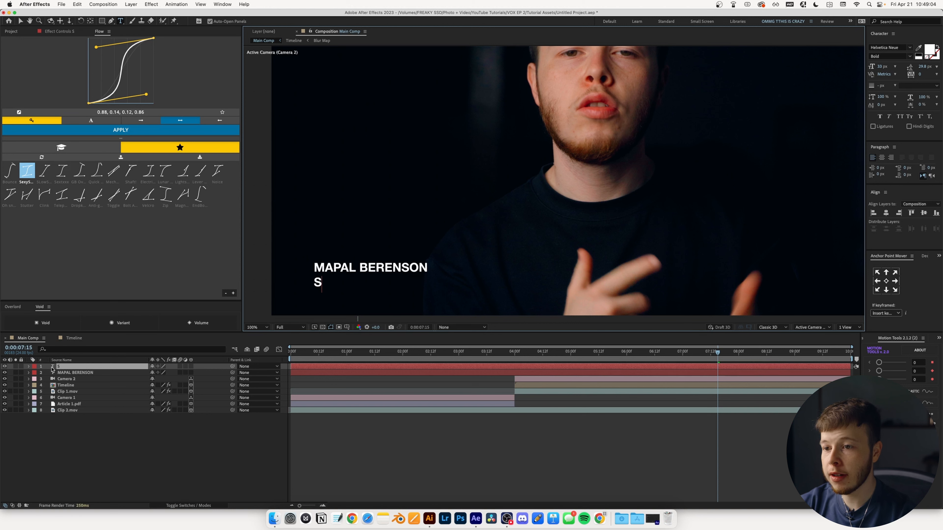
key("BackSpace")
key("BackSpace")
key("BackSpace")
key("BackSpace")
type("PER COOL G")
type("UY")
key("Escape")
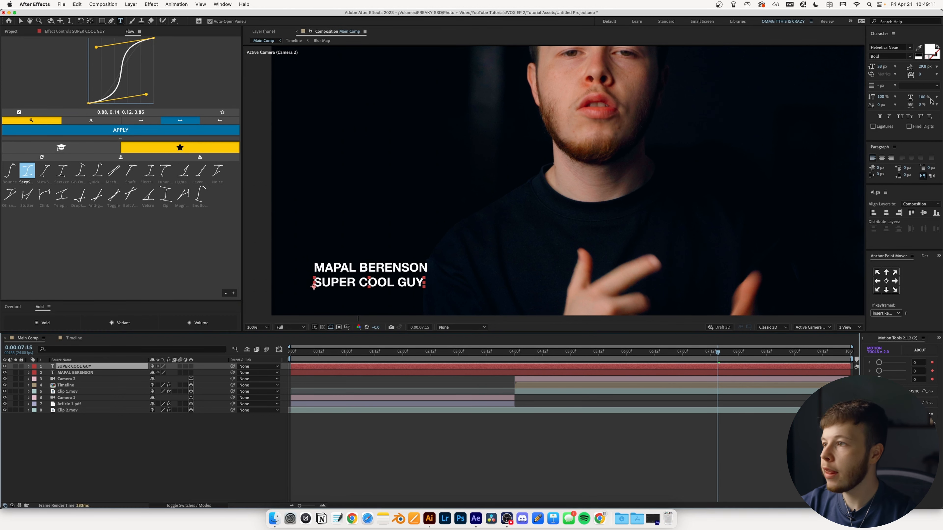
left_click(889, 56)
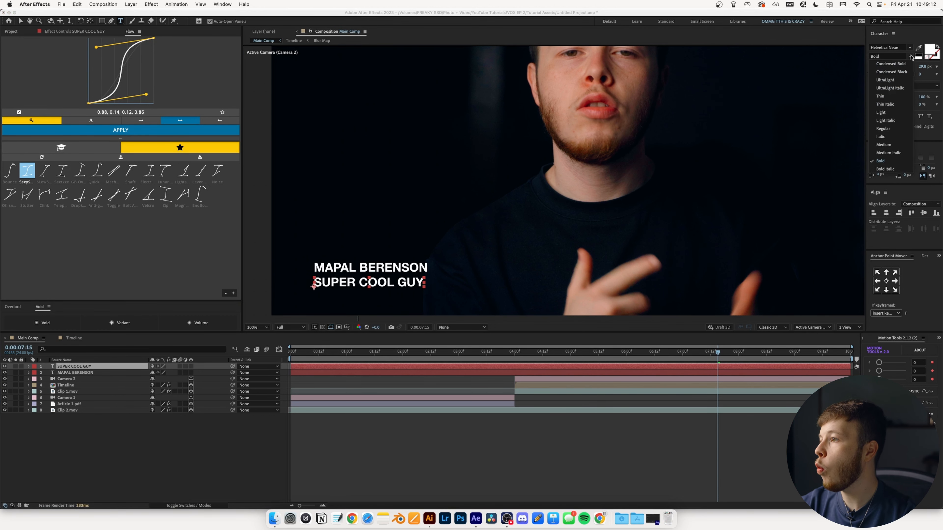
left_click(891, 113)
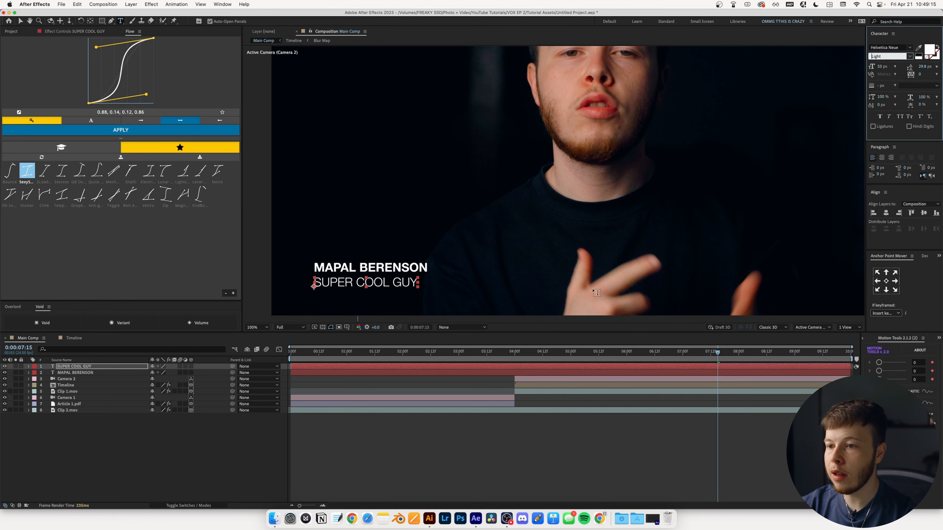
left_click_drag(880, 67, 877, 69)
left_click(84, 369)
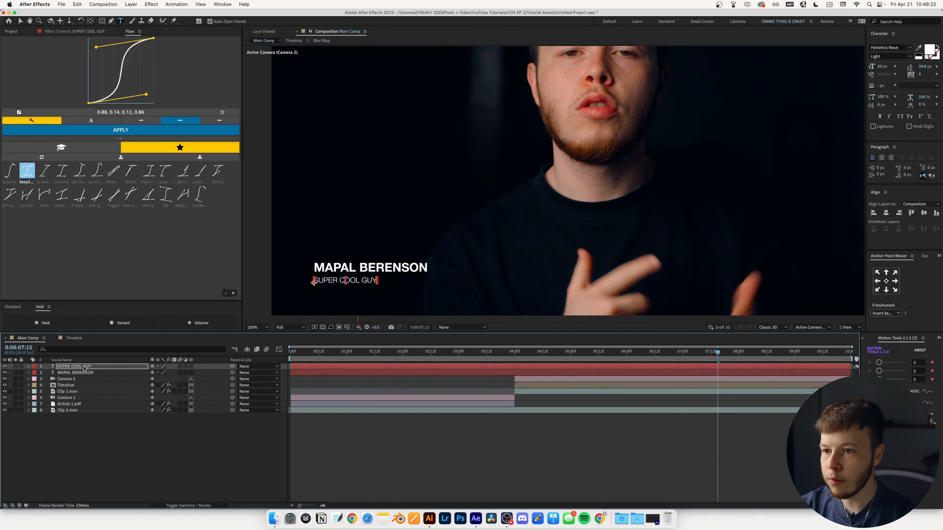
key("F2")
- Draw a thin bright-yellow rectangle bar left of the text and begin naming the Lower Third precomp
left_click(103, 22)
left_click(232, 22)
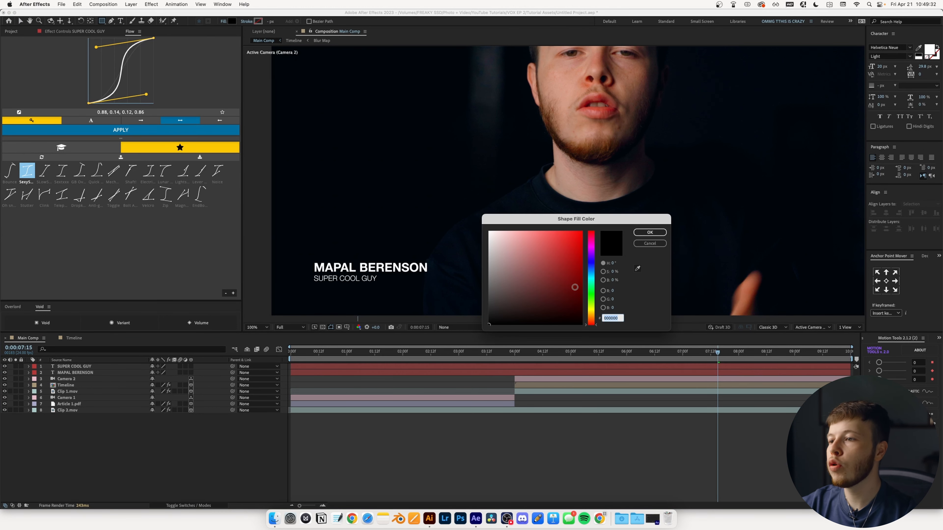
left_click_drag(591, 311, 591, 314)
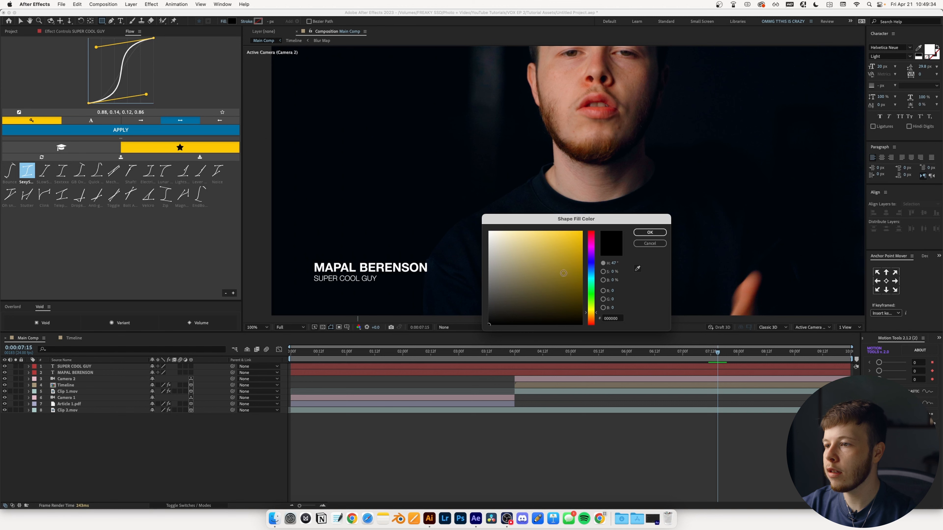
left_click(567, 278)
left_click(650, 232)
scroll(372, 260, "up", 3)
left_click_drag(469, 161, 482, 246)
key("v")
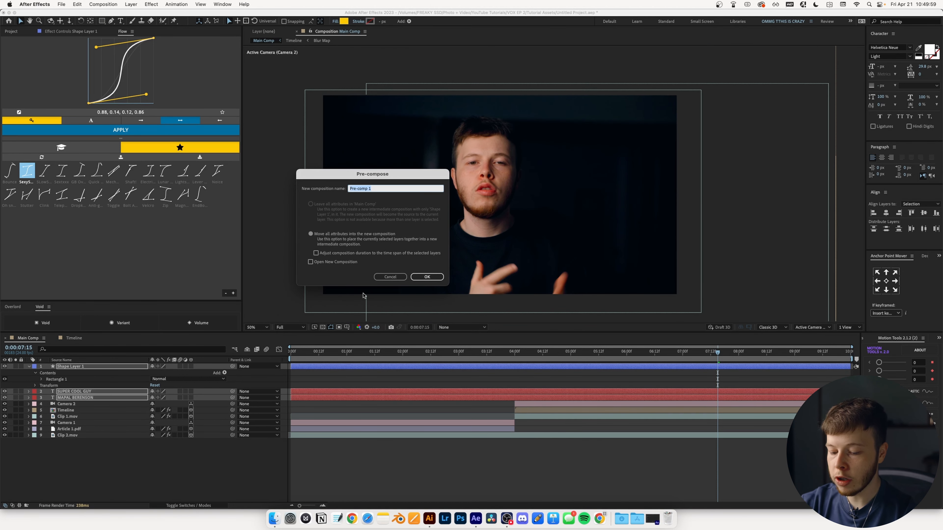
type("Low")
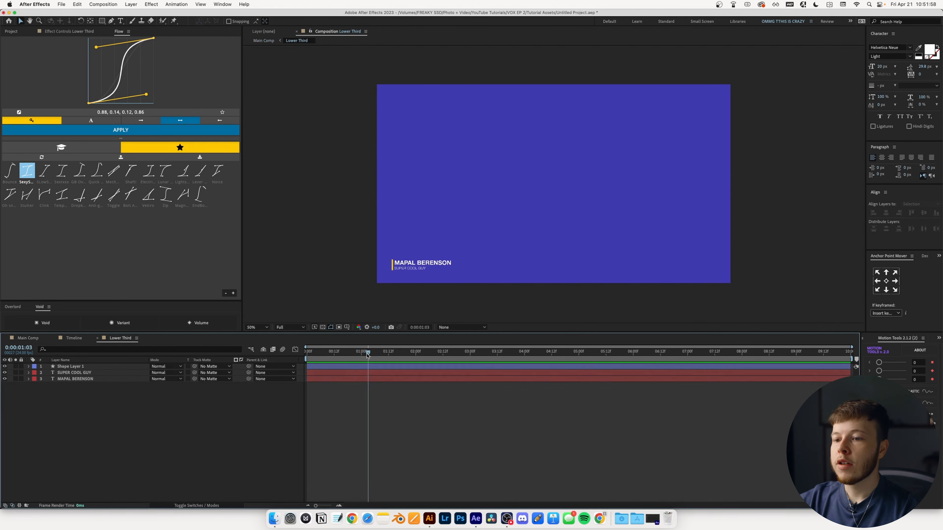
- Expand Shape Layer 1 to Rectangle Path 1 and convert it to a Bezier path
scroll(431, 271, "up", 4)
scroll(412, 248, "left", 5)
scroll(411, 248, "down", 2)
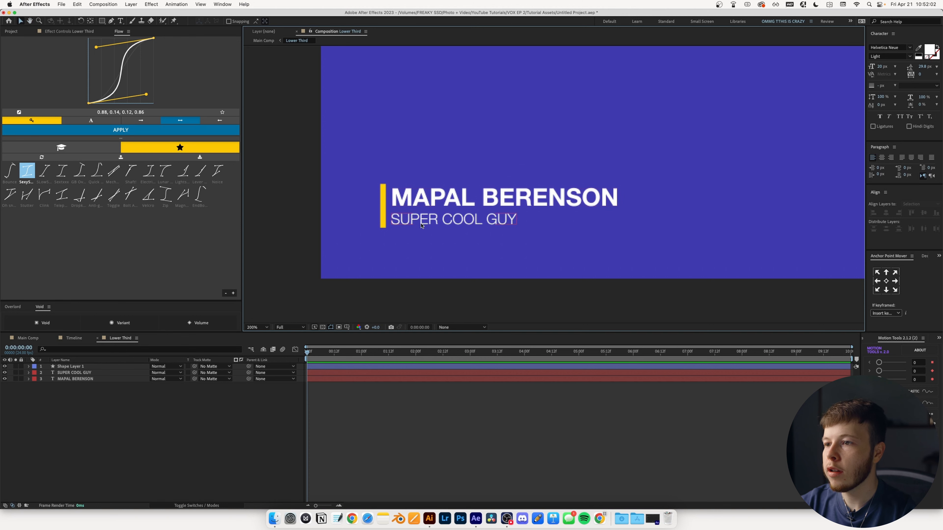
key("period")
scroll(384, 205, "left", 4)
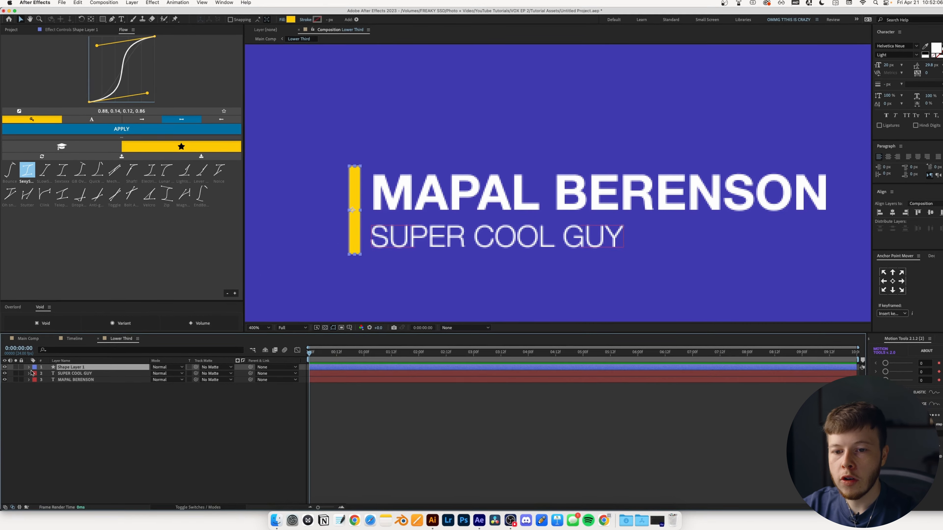
left_click(28, 366)
left_click(42, 395)
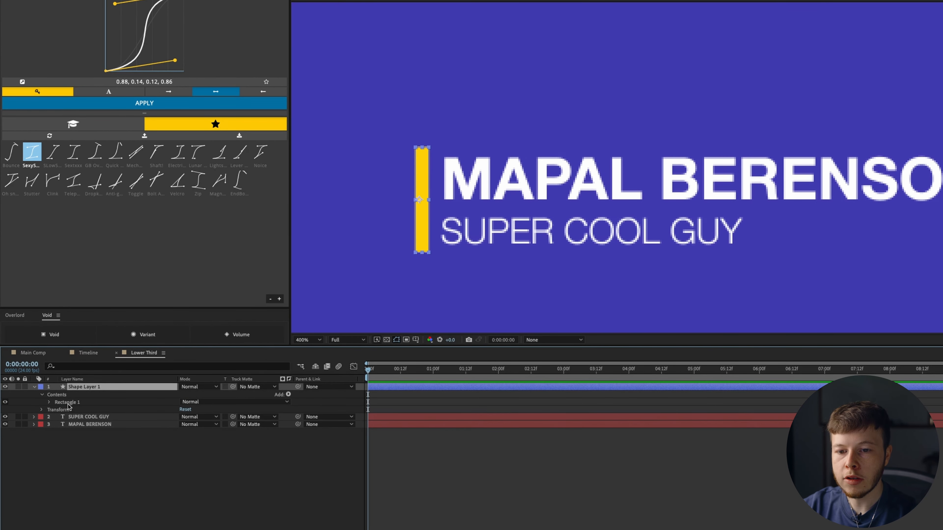
left_click(68, 404)
left_click(48, 402)
left_click(80, 410)
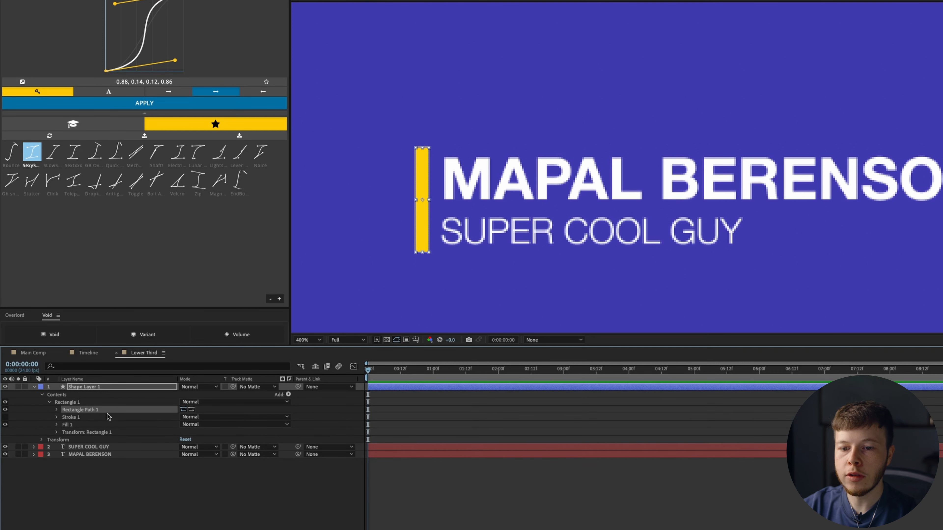
right_click(98, 410)
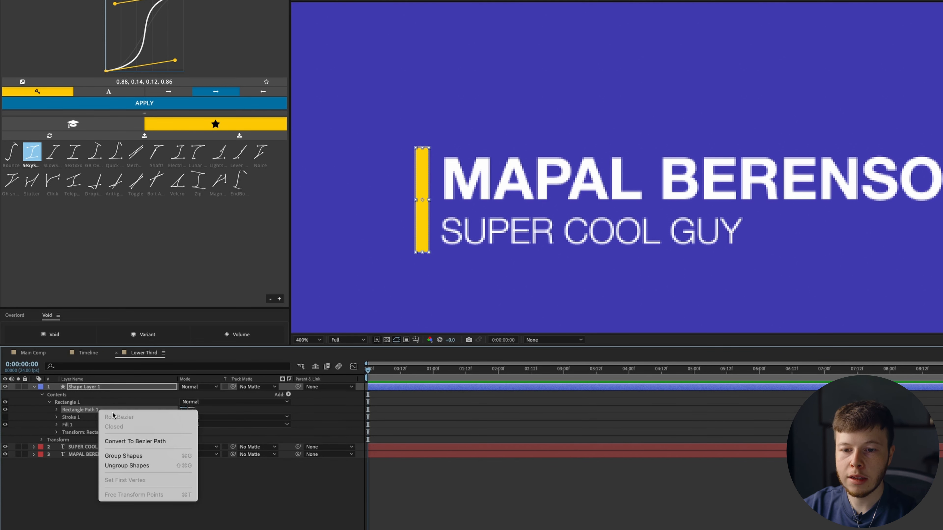
left_click(132, 441)
left_click(51, 411)
- Keyframe the bar's Path at 0:12, collapse it to a flat line at 0:00, and preview
left_click(57, 410)
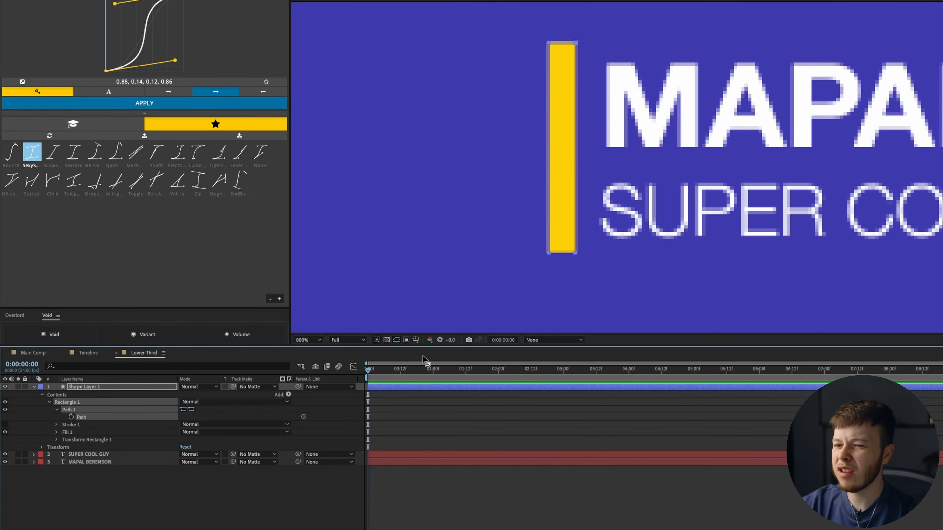
left_click(400, 370)
left_click(70, 417)
left_click_drag(398, 370, 367, 370)
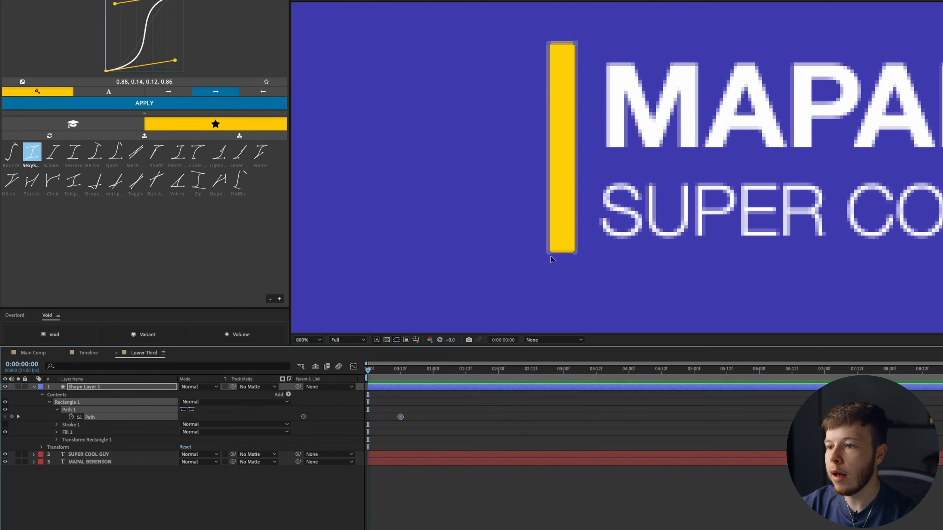
left_click_drag(552, 255, 592, 45)
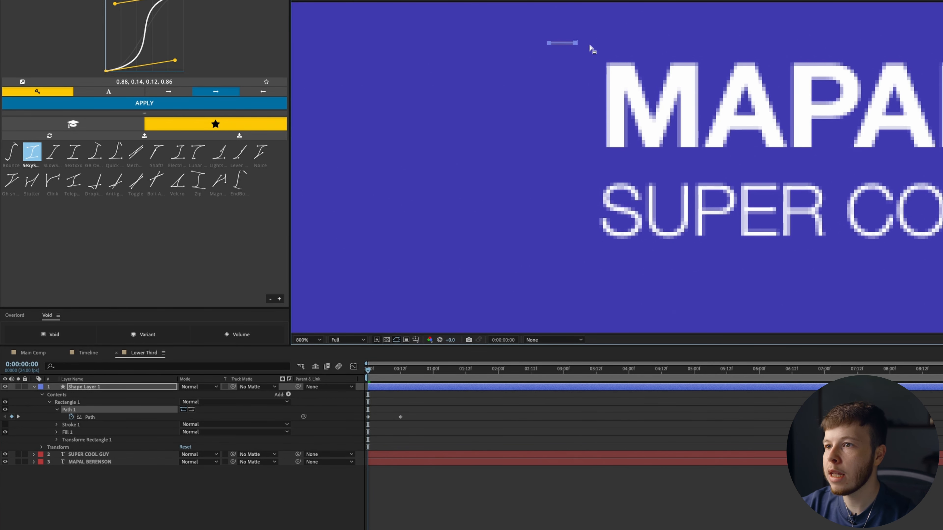
left_click(422, 425)
key("space")
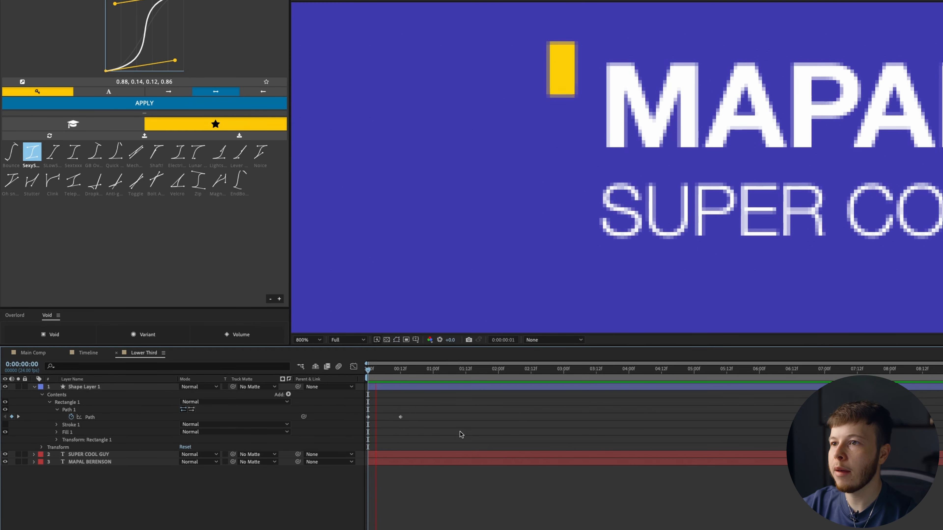
key("space")
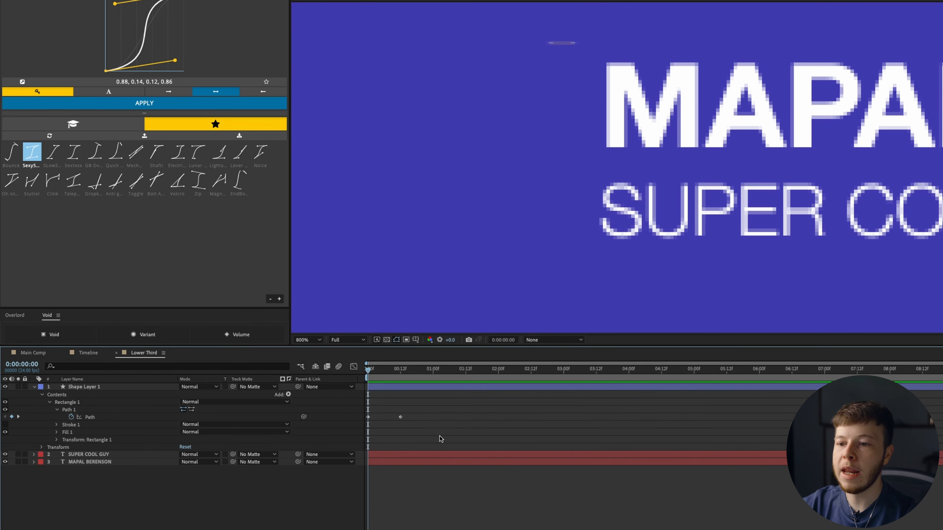
left_click(419, 369)
left_click(94, 389)
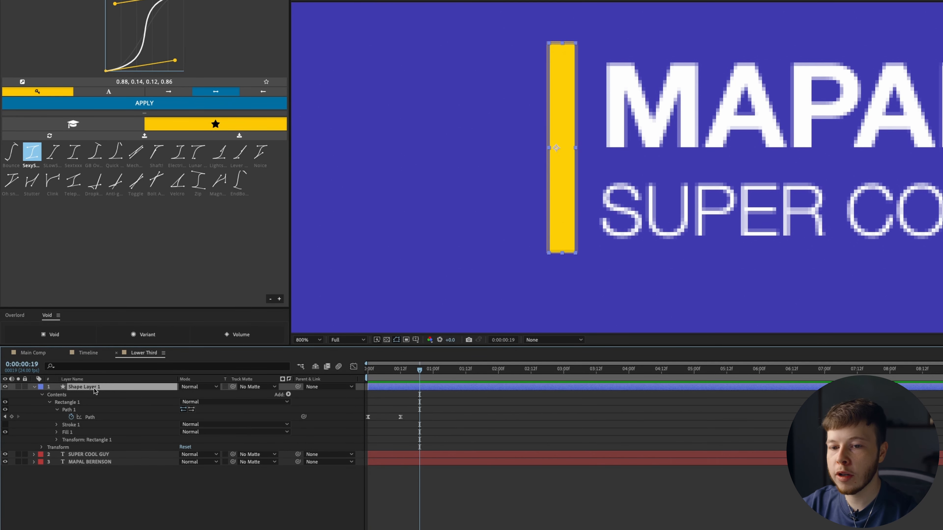
- Rename the bar's shape layer to Yellow
key("Return")
type("Yellow")
key("Return")
left_click(34, 386)
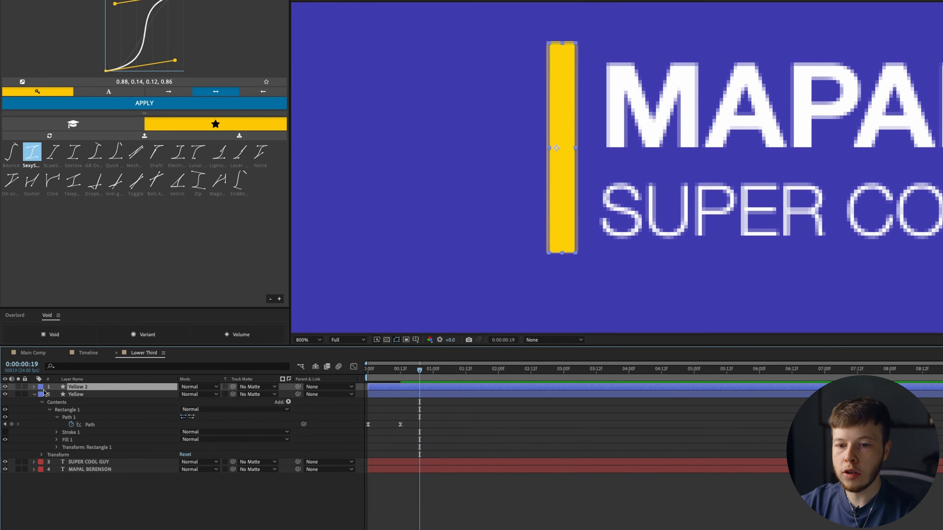
- Duplicate it below as a layer named White with fill FFFFFF
key("ctrl+d")
left_click_drag(84, 388, 85, 397)
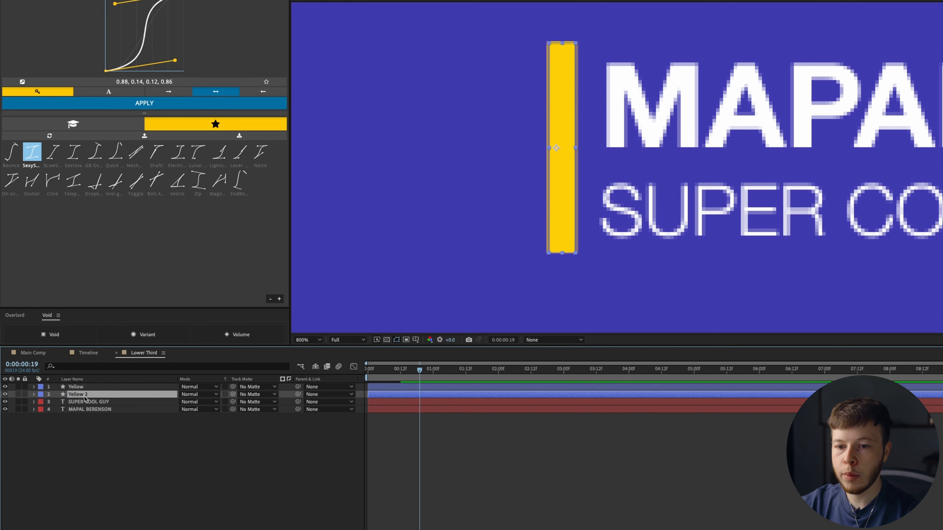
key("Return")
type("White")
key("Return")
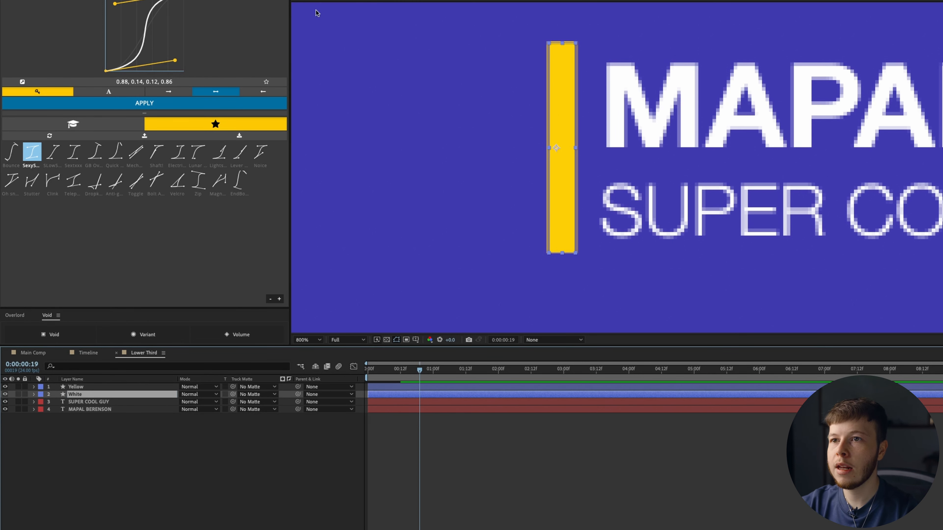
type("FFFFFF")
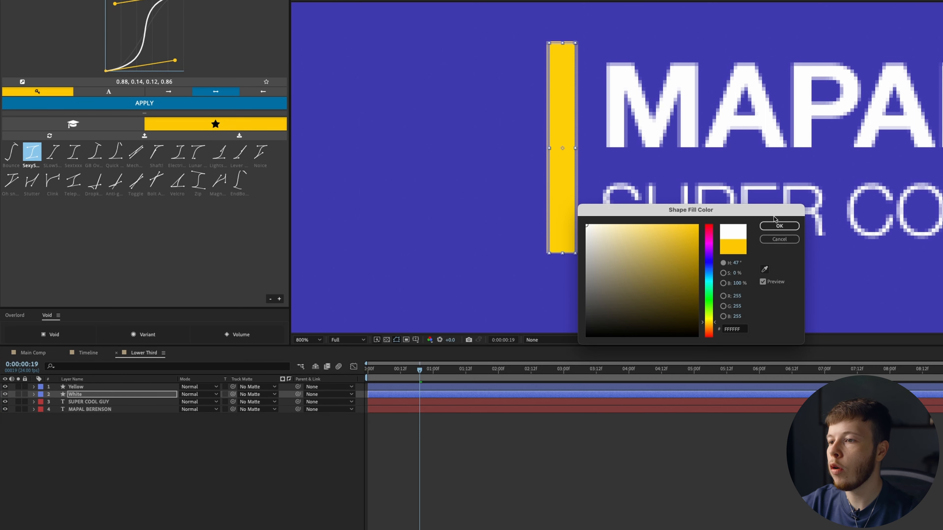
left_click(779, 226)
- Delay the Yellow layer's start by a few frames and scrub the animation
left_click(375, 388)
left_click_drag(375, 387, 381, 388)
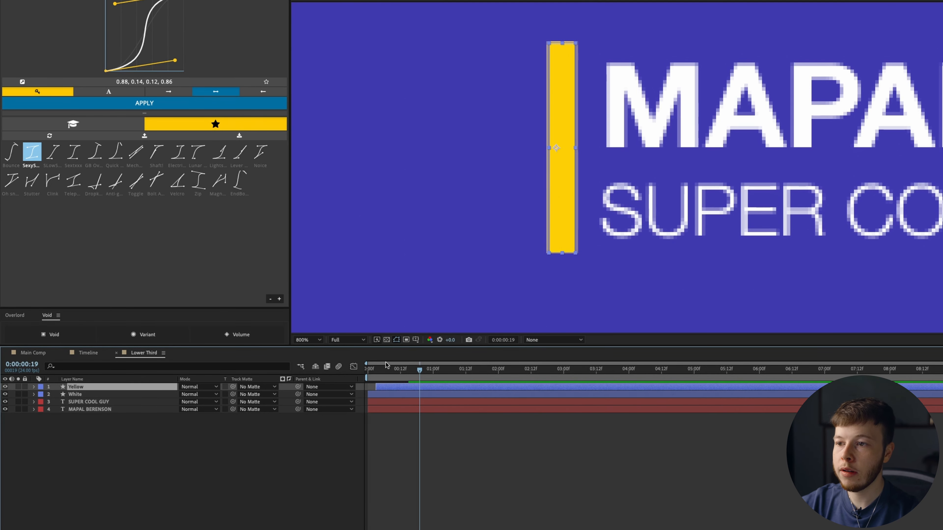
left_click_drag(376, 367, 414, 371)
- Reveal both text layers' Position and find the frame where the white bar finishes
left_click(309, 340)
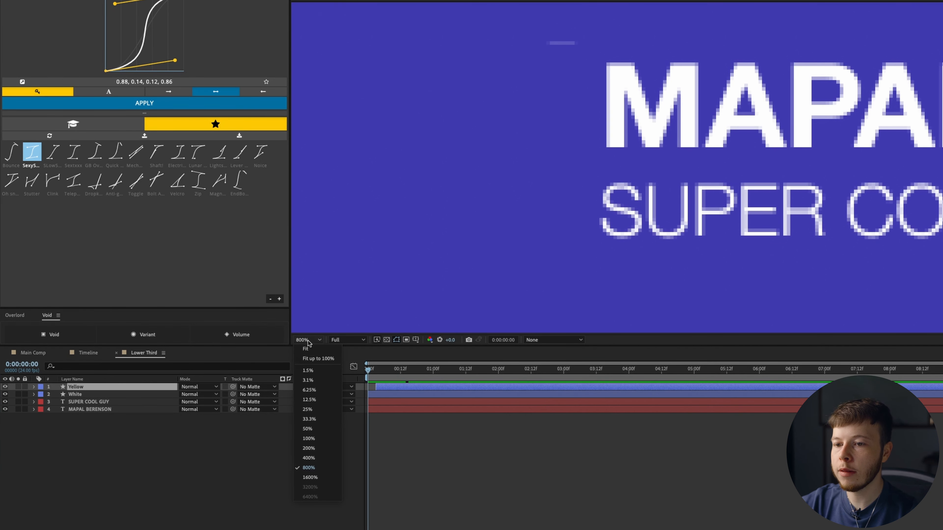
left_click(312, 444)
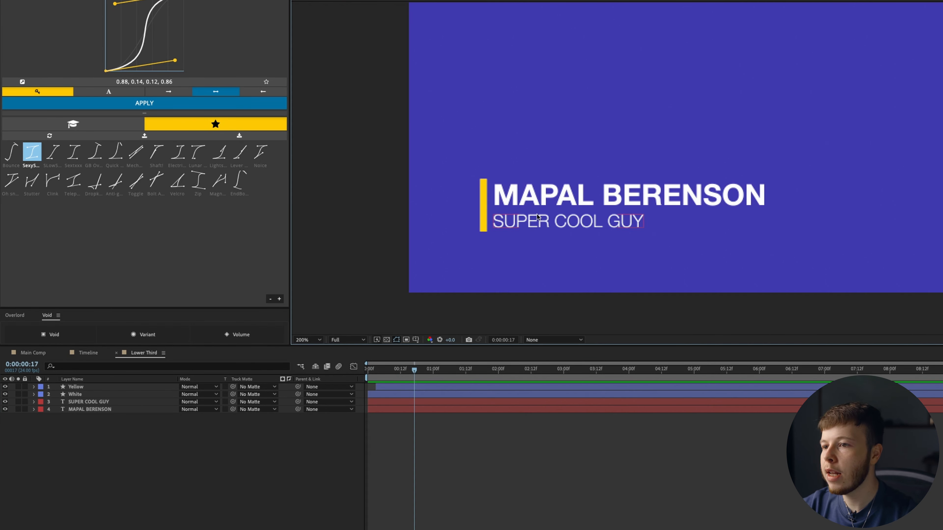
left_click(74, 403)
left_click(80, 410)
left_click_drag(95, 445, 84, 413)
key("p")
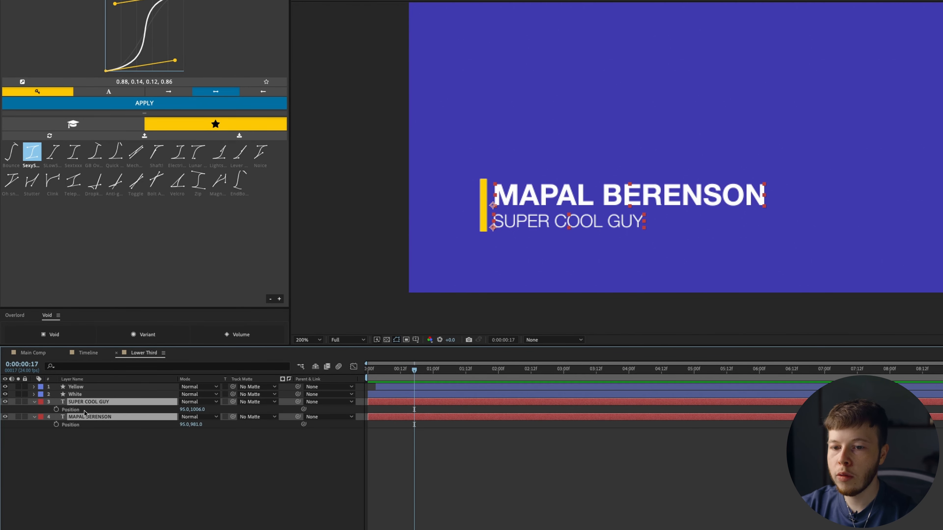
left_click(396, 395)
key("u")
left_click_drag(406, 377, 404, 375)
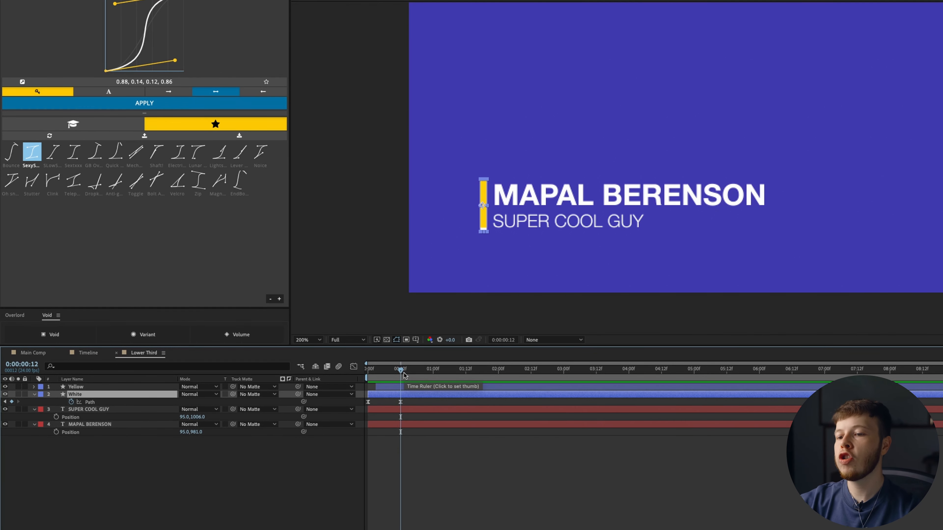
- Keyframe both text layers' Position, offset them vertically at frame 0, and apply Flow easing
left_click_drag(84, 476, 58, 416)
left_click(56, 417)
key("Home")
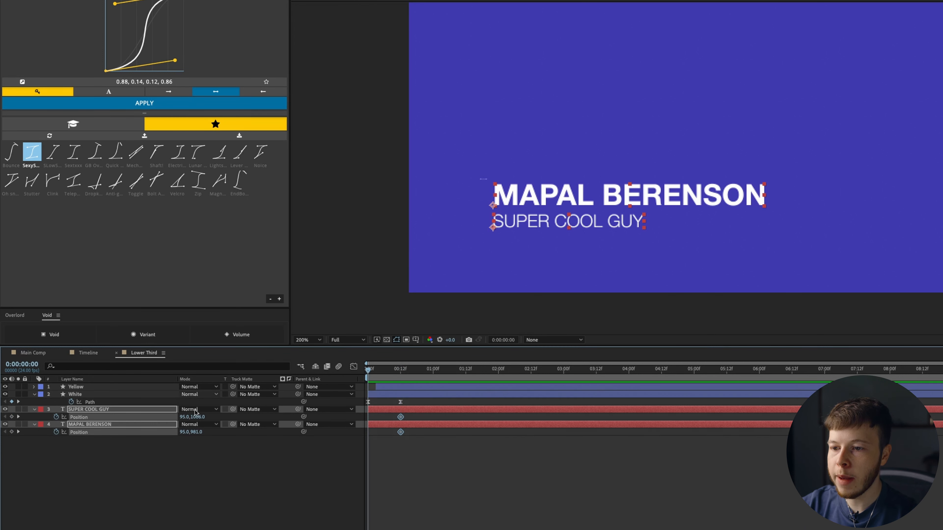
left_click_drag(197, 432, 189, 430)
left_click(75, 105)
left_click(457, 502)
- Delay the SUPER COOL GUY subtitle's slide by two frames and preview the animation
left_click_drag(391, 371, 381, 385)
left_click_drag(406, 413, 412, 413)
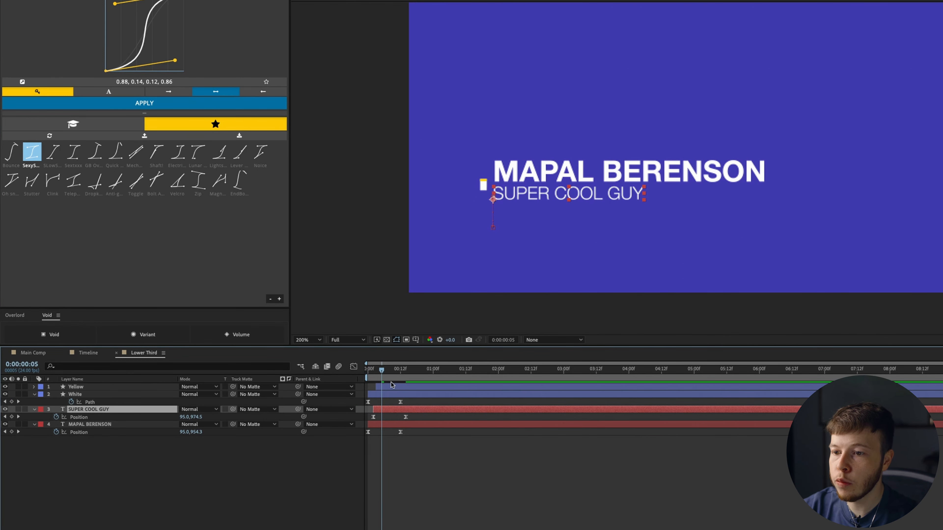
key("space")
key("space")
left_click_drag(383, 373, 387, 373)
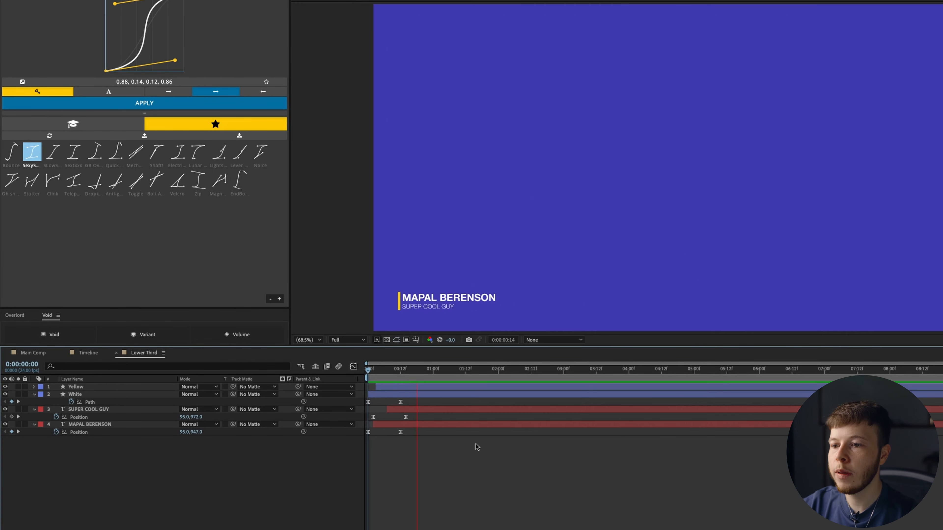
key("space")
left_click_drag(386, 371, 324, 363)
key("space")
key("space")
left_click_drag(400, 371, 323, 366)
key("space")
key("space")
scroll(476, 263, "up", 1)
left_click_drag(476, 264, 646, 167)
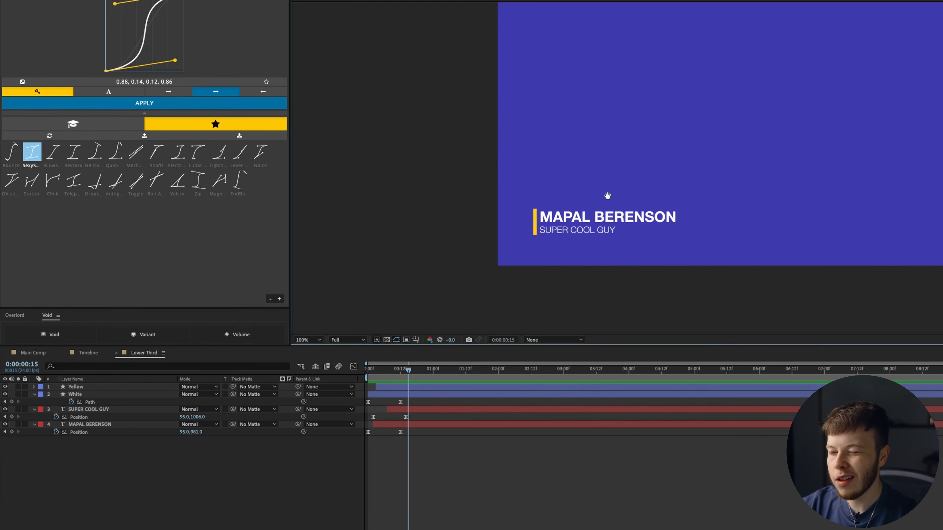
scroll(646, 166, "up", 1)
left_click_drag(542, 247, 533, 217)
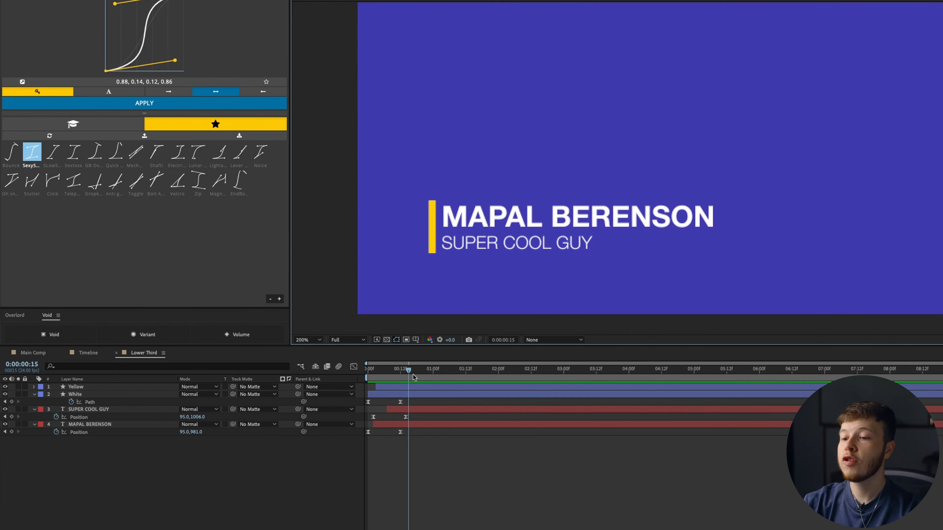
left_click(91, 425)
left_click(34, 425)
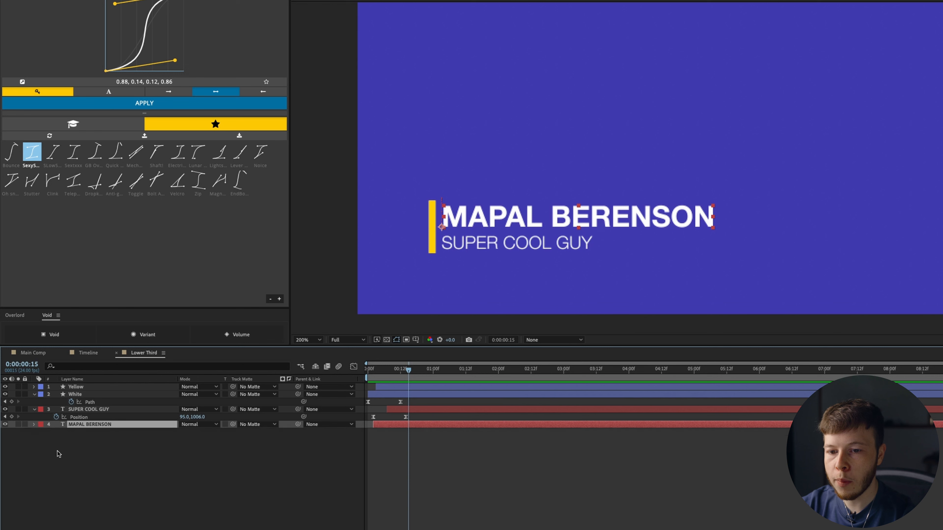
left_click(289, 432)
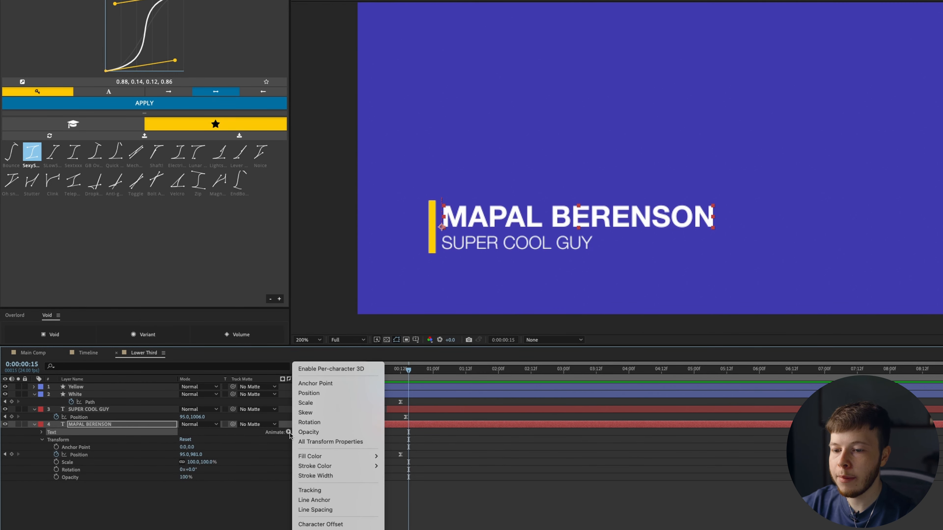
left_click(308, 432)
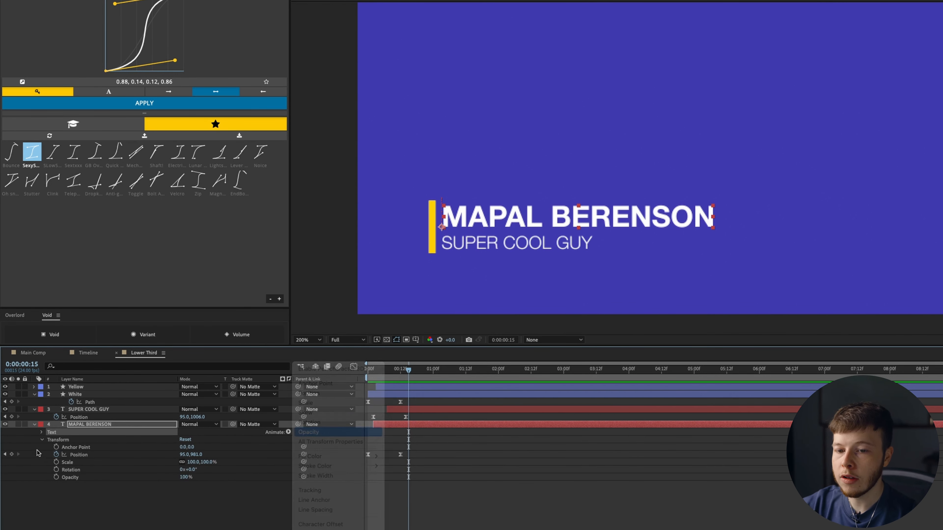
left_click(54, 469)
left_click(289, 463)
mouse_move(309, 472)
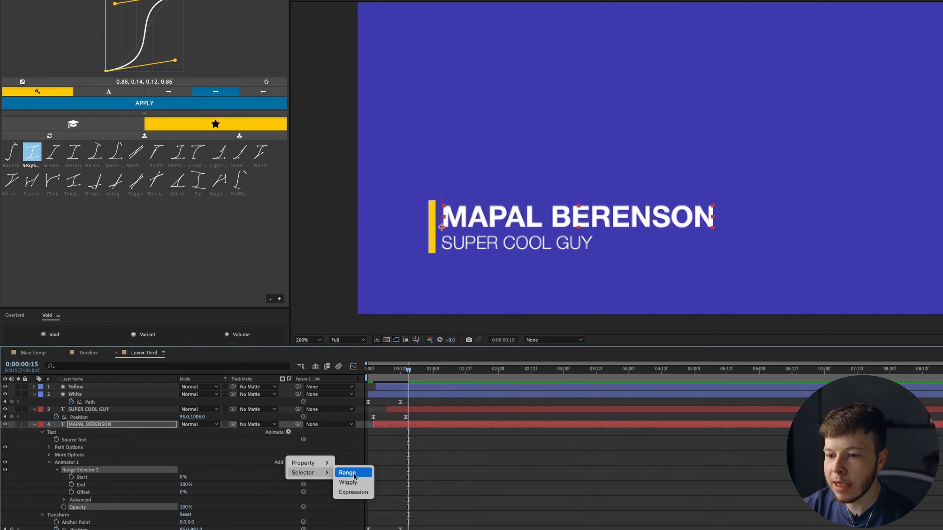
left_click(348, 482)
left_click(56, 500)
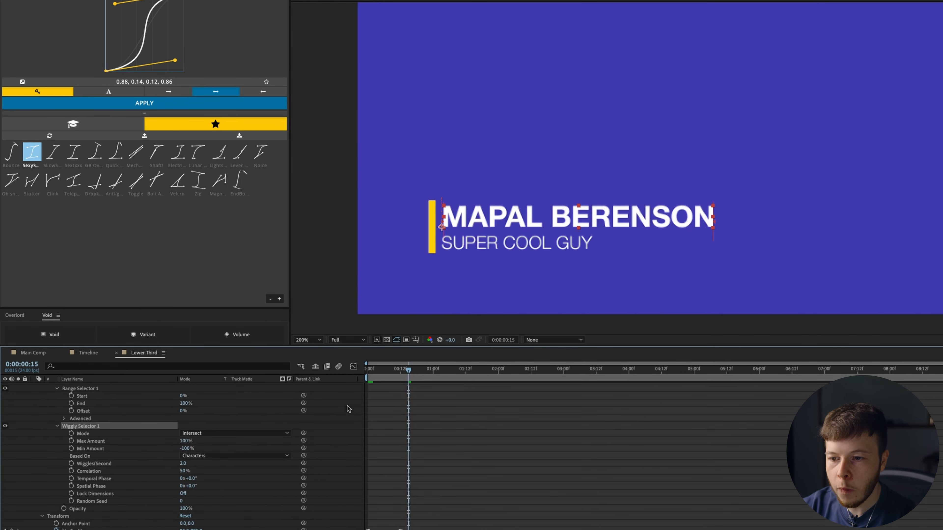
- Keyframe the animator Opacity from 0% at the start up to frame 12, shifted slightly later
left_click_drag(412, 373, 401, 370)
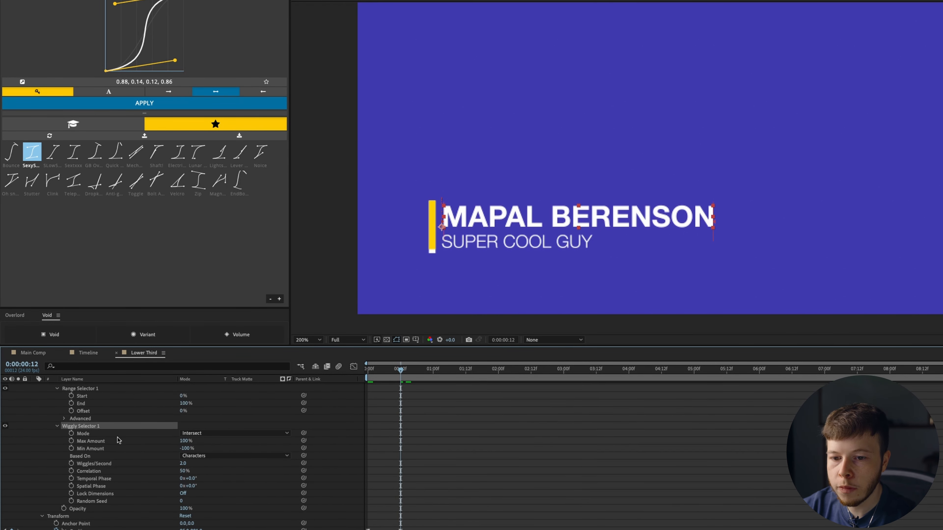
scroll(415, 460, "down", 1)
left_click(64, 501)
left_click_drag(372, 373, 367, 371)
left_click_drag(188, 500, 179, 500)
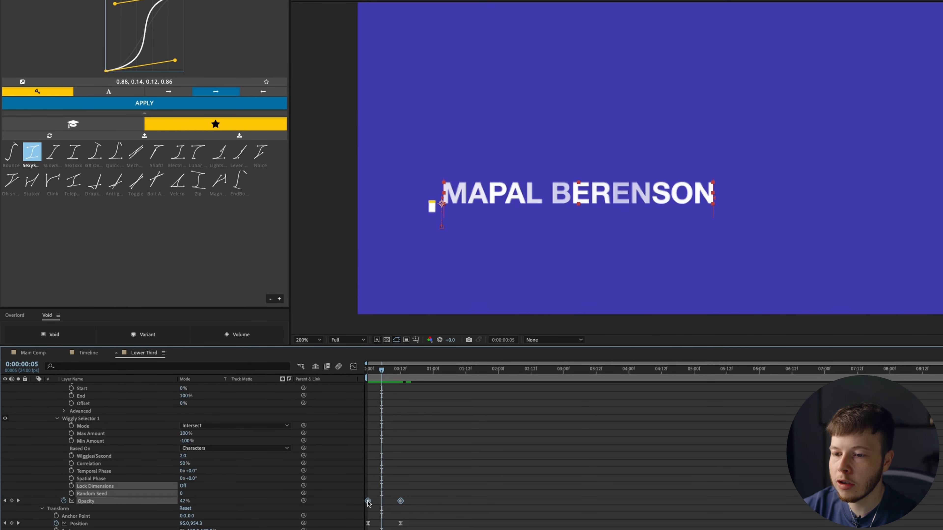
left_click_drag(367, 502, 376, 502)
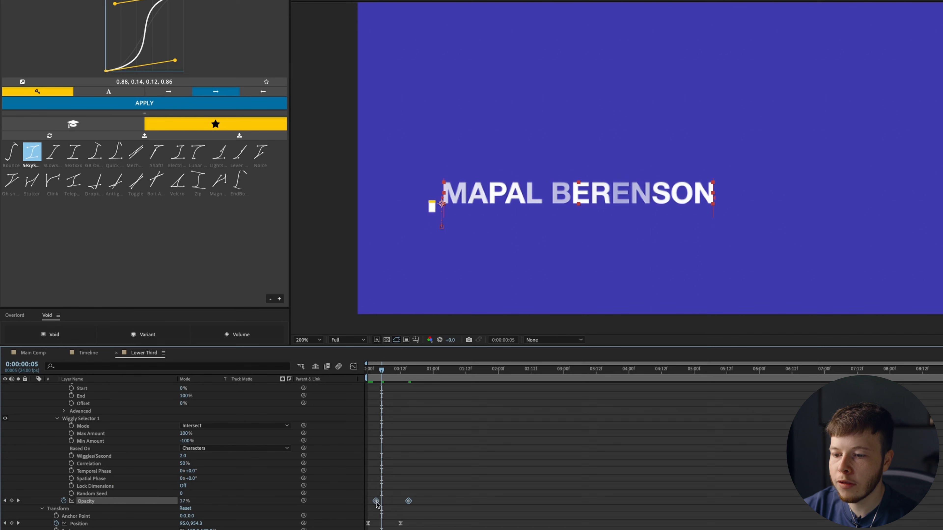
- Set Wiggles/Second to 0 and give Random Seed the expression time*100
left_click(183, 464)
type("0")
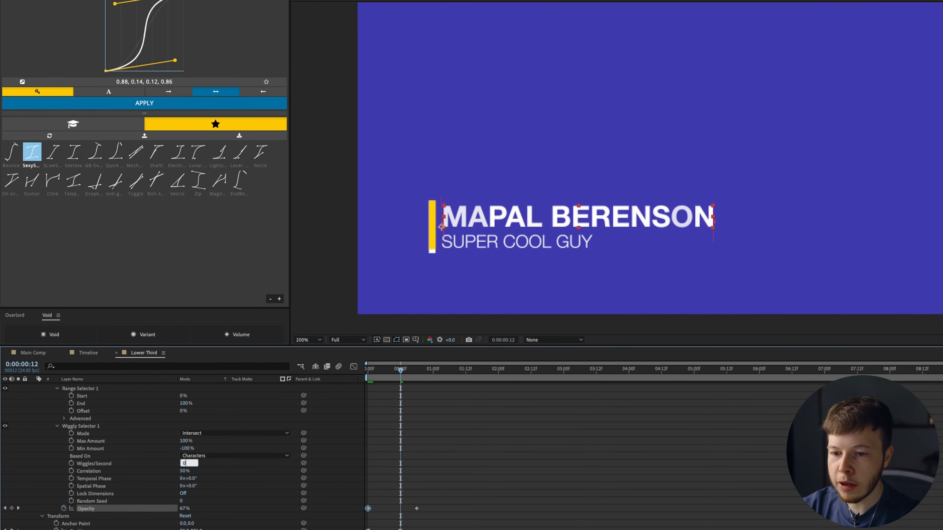
key("Return")
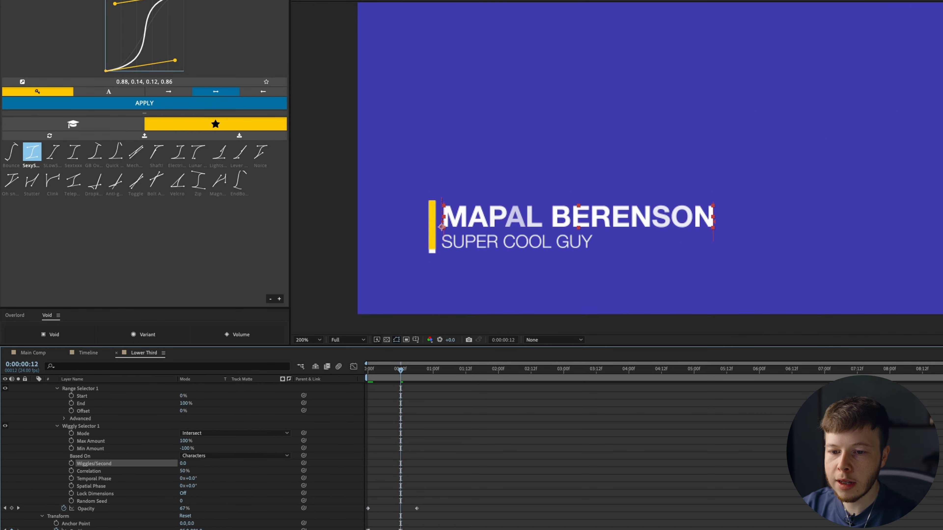
left_click(71, 502, "alt")
type("time*100")
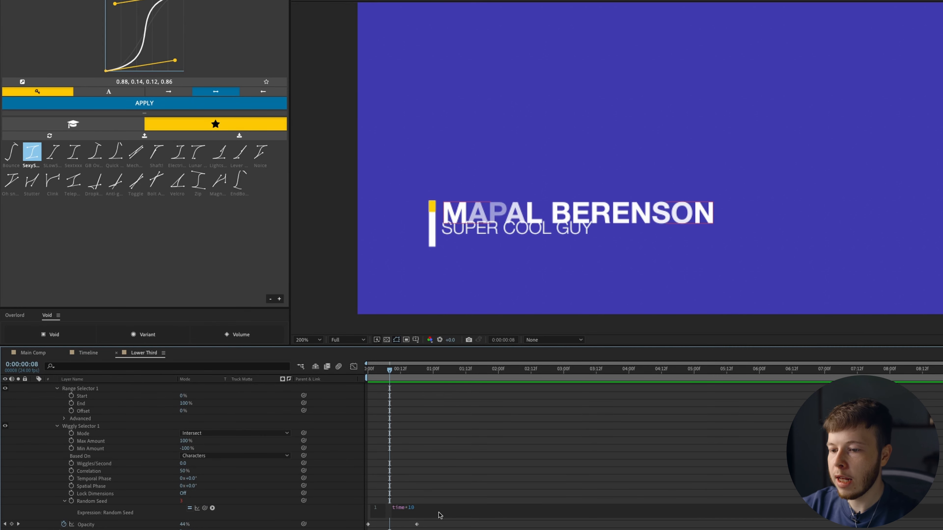
left_click(407, 466)
- Lengthen the flicker by moving the end Opacity keyframe later, previewing before and after
left_click_drag(389, 371, 418, 377)
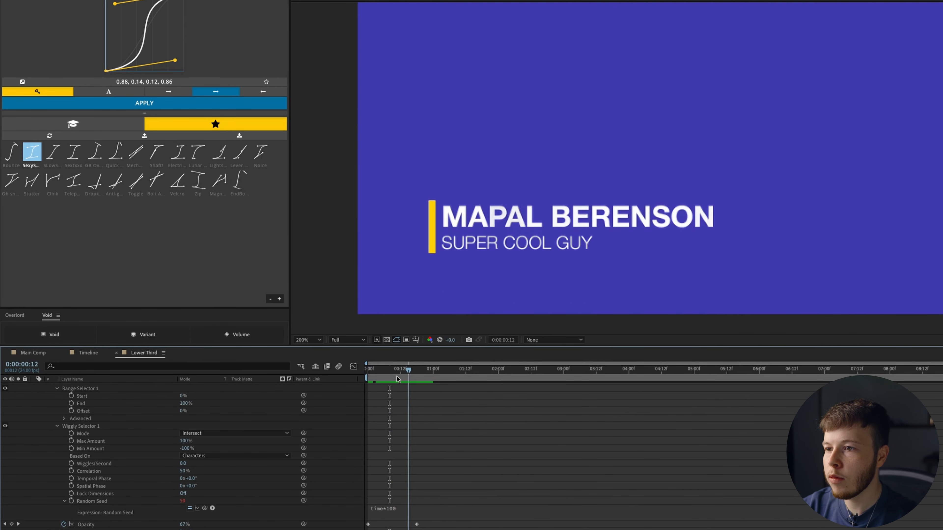
key("Home")
key("space")
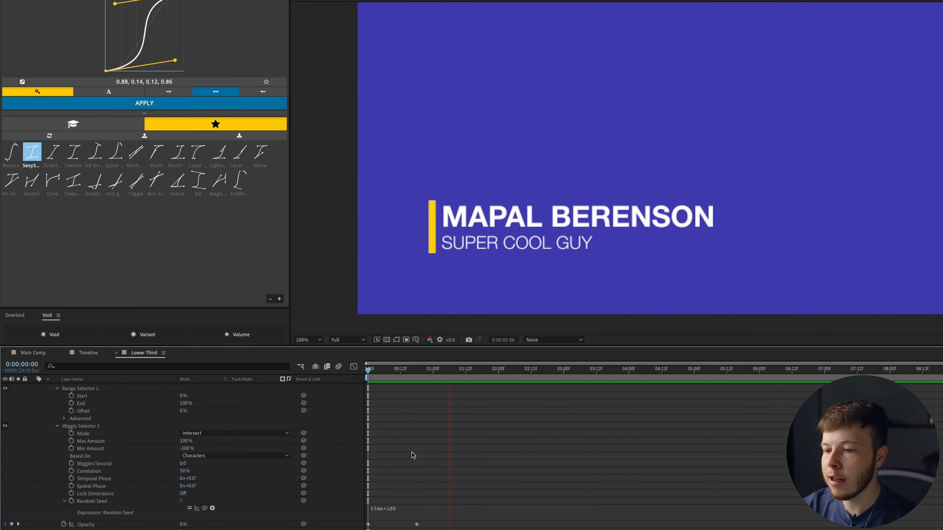
left_click_drag(416, 525, 446, 524)
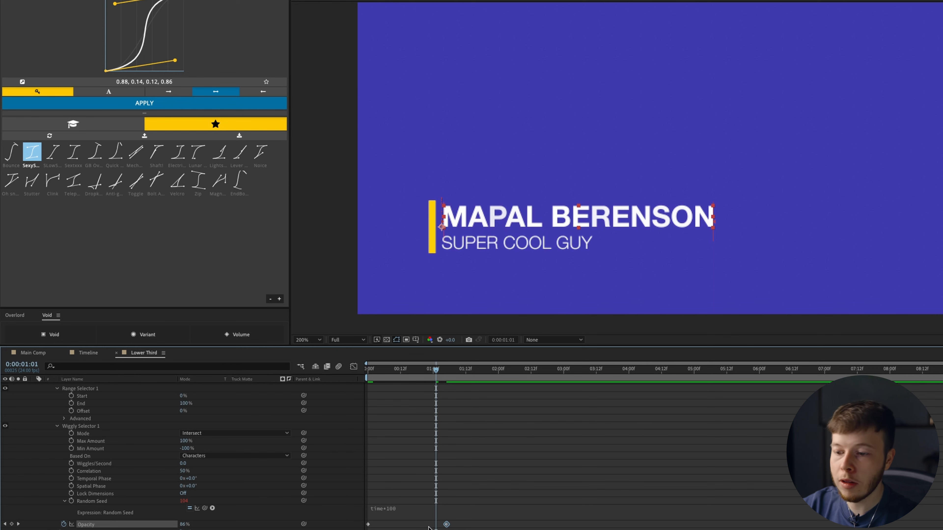
key("space")
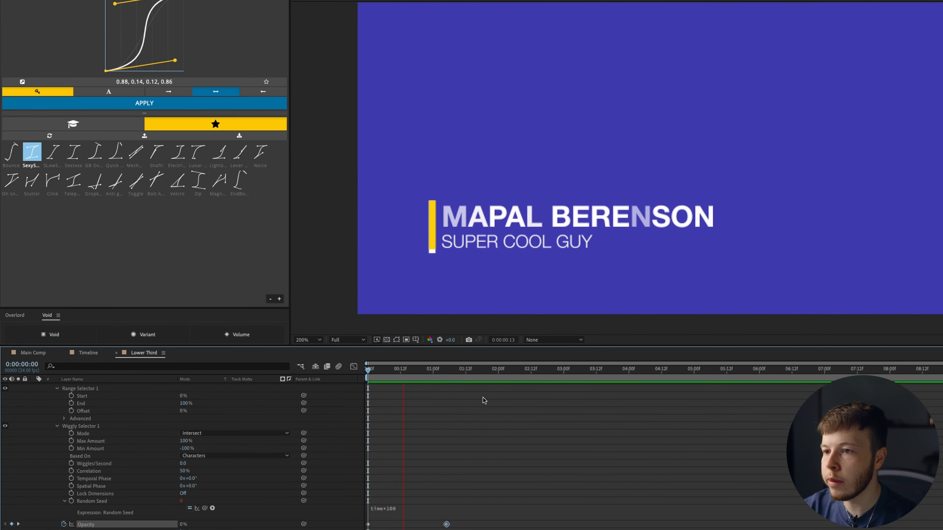
scroll(67, 438, "up", 4)
left_click(66, 435)
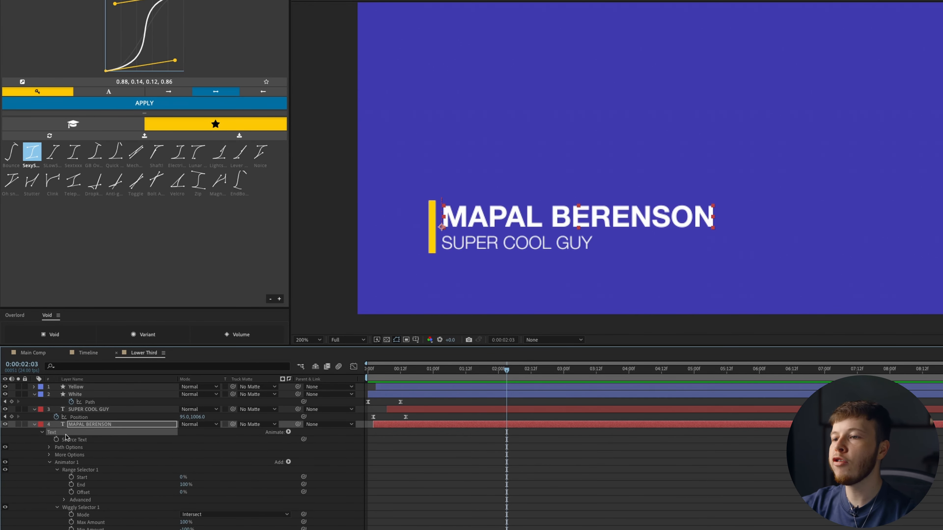
left_click(288, 432)
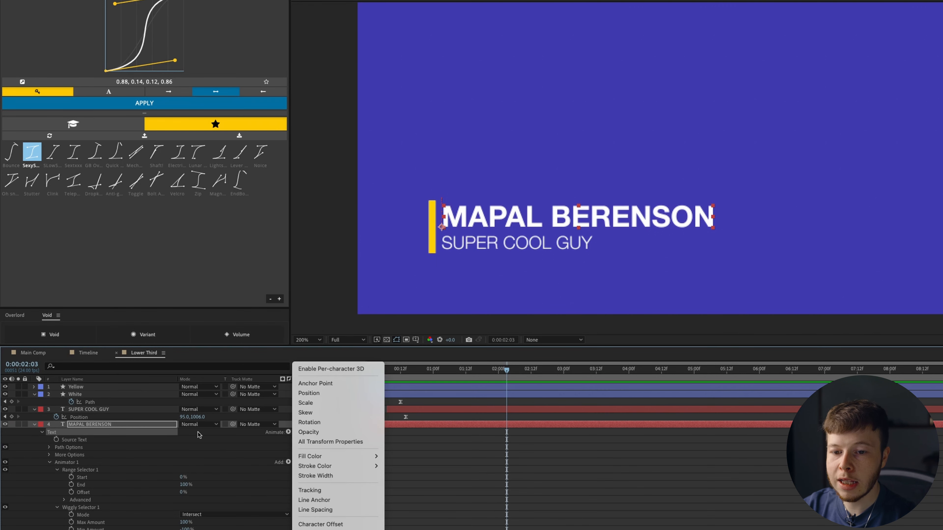
- Add a Position text animator to the name and rename it Wiggly Position
left_click(328, 393)
scroll(78, 516, "down", 3)
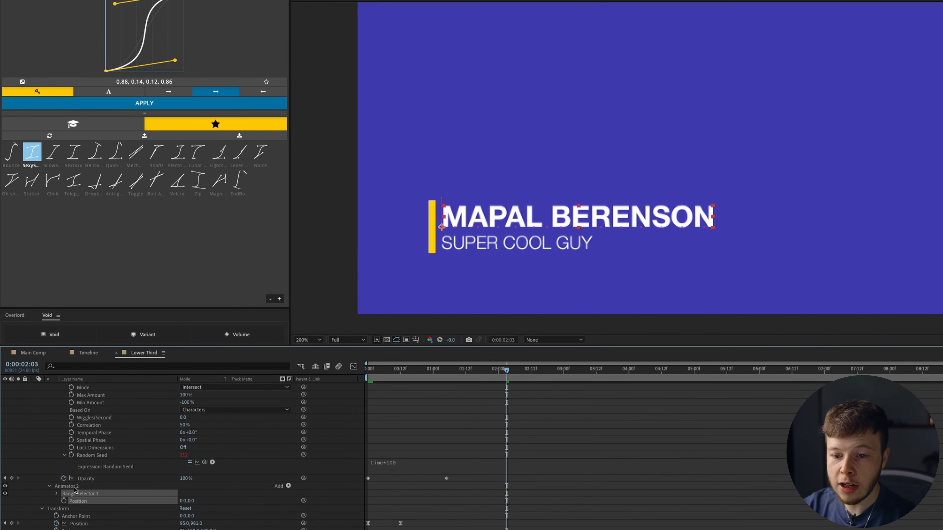
left_click(73, 487)
key("Return")
type("Wigglt")
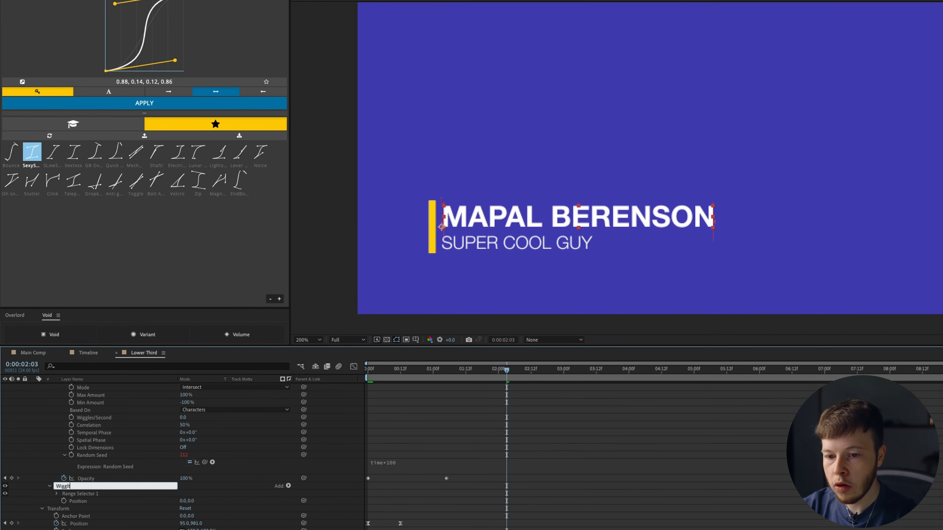
type(" Po")
key("Return")
- Add a Wiggly selector to Wiggly Position and give it a tiny vertical position offset
scroll(77, 482, "up", 5)
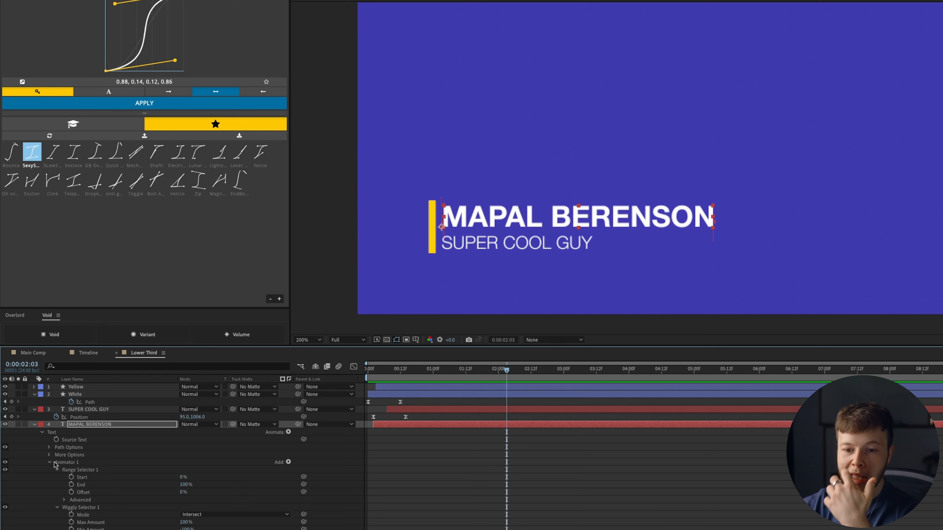
left_click(49, 463)
left_click(80, 478)
left_click(288, 470)
mouse_move(312, 481)
left_click(351, 489)
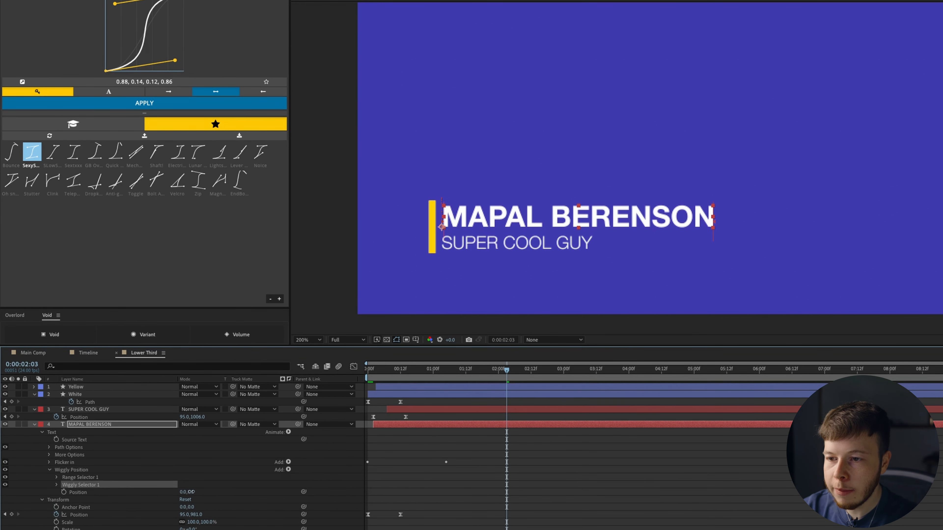
left_click_drag(191, 492, 168, 499)
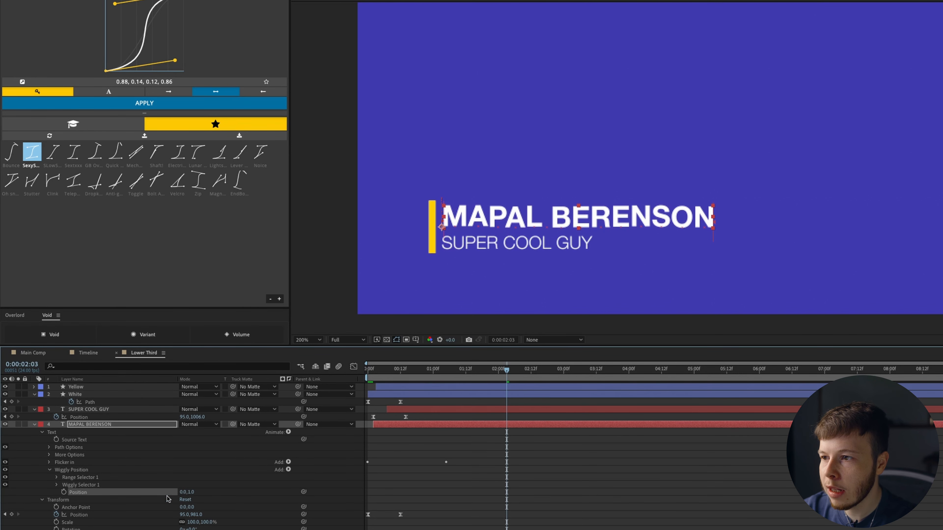
left_click(56, 485)
scroll(58, 487, "down", 3)
- Set Random Seed to 200 with expression posterizeTime(6); wiggle(200,30), then preview from the start
left_click(94, 456)
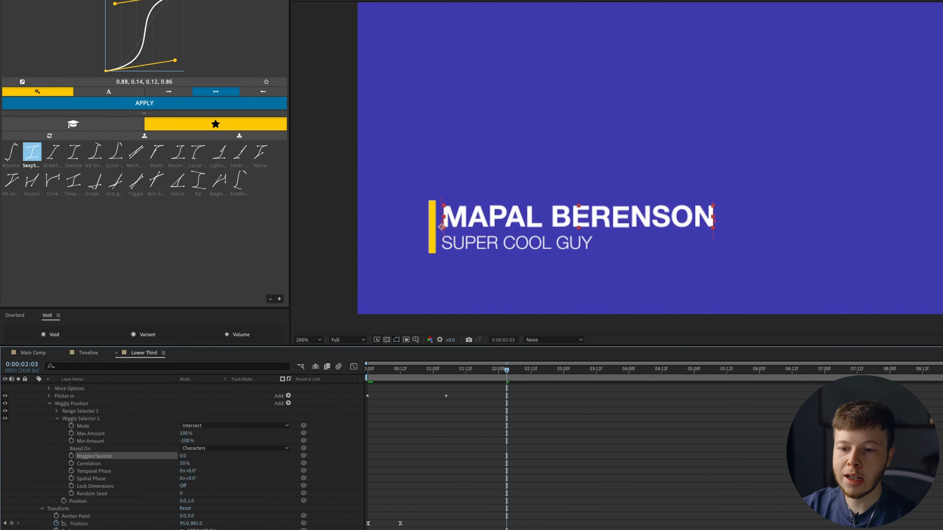
left_click(182, 494)
type("200")
key("Return")
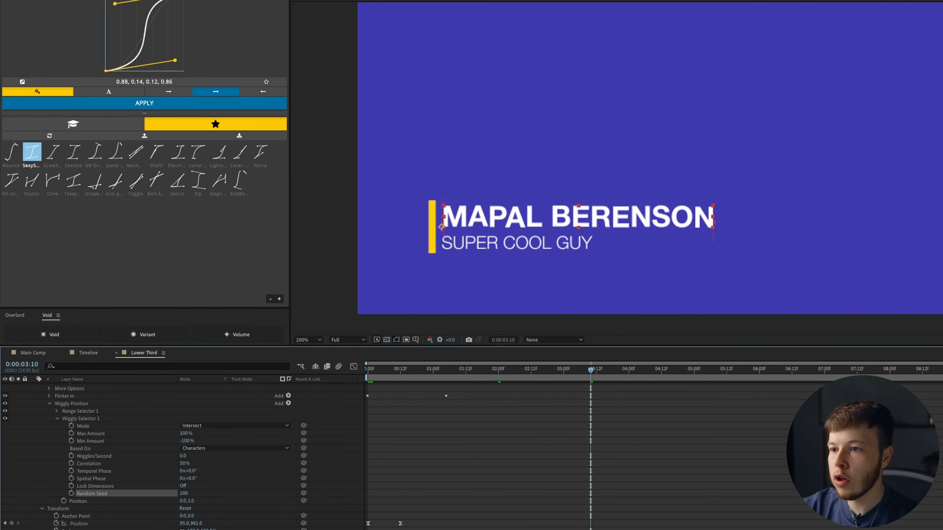
left_click(71, 494, "alt")
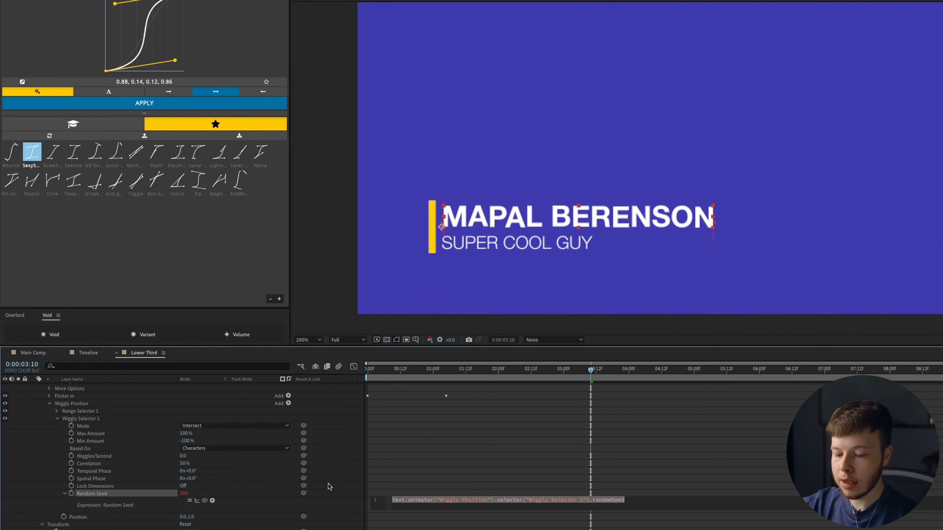
type("posterizeTime()")
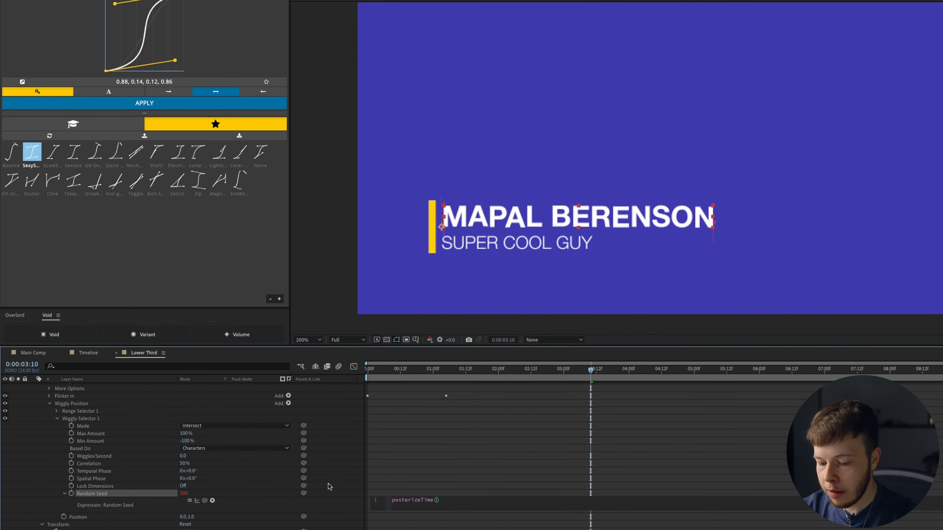
type("6")
key("Right")
key("Return")
type("wiggle")
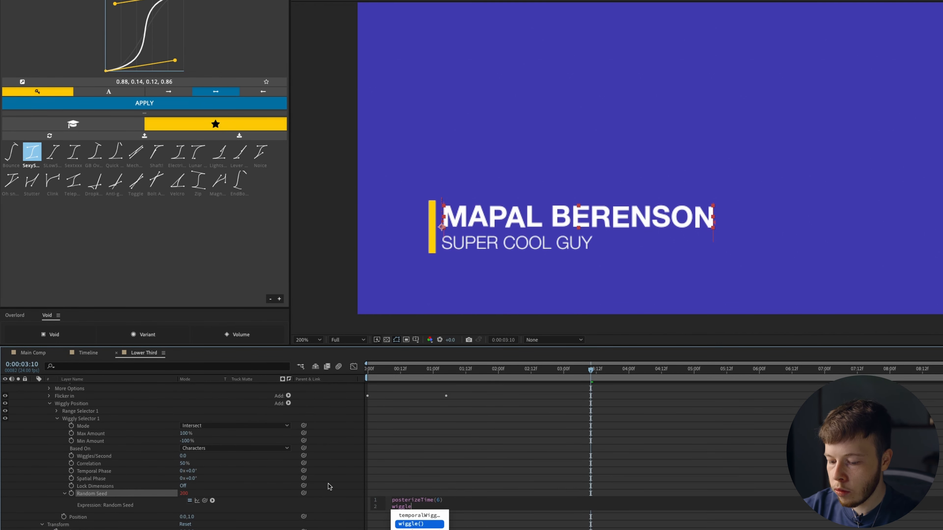
type("(200,2")
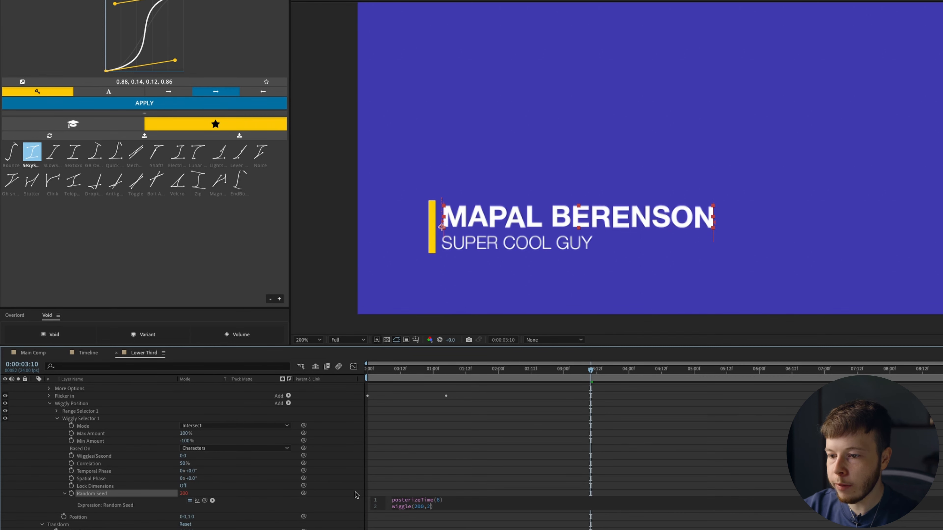
type("0")
left_click(328, 484)
left_click_drag(406, 365, 339, 373)
key("space")
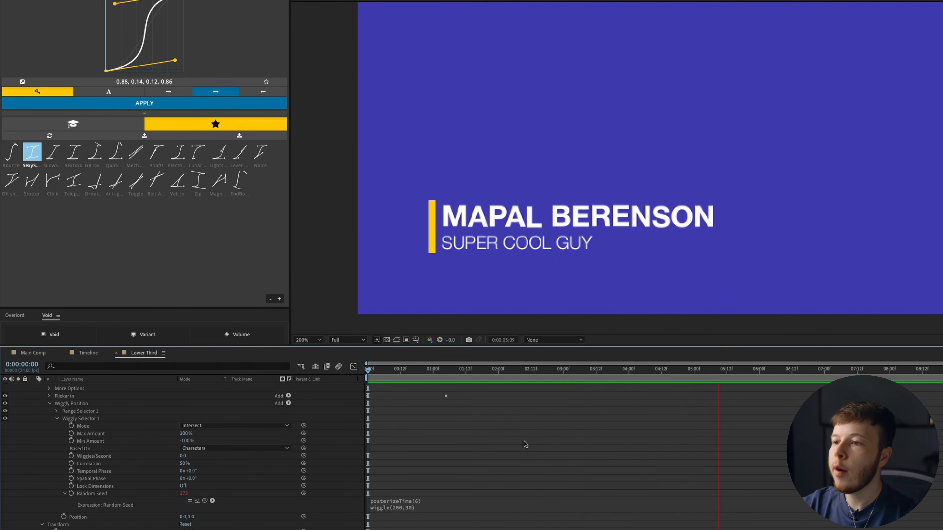
- Fit the viewer and select the name layer's Flicker in and Wiggly Position animators
left_click(307, 340)
left_click(305, 349)
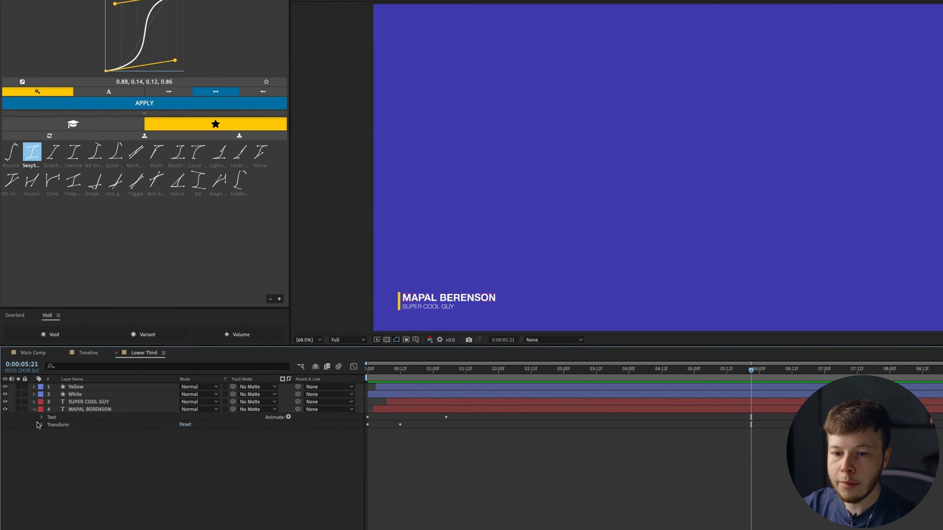
left_click(41, 418)
left_click(72, 448)
left_click(71, 456, "shift")
left_click(48, 447)
left_click_drag(81, 453, 84, 520)
- Paste both animators onto the SUPER COOL GUY layer at the start and preview it
left_click(371, 403)
left_click(369, 376)
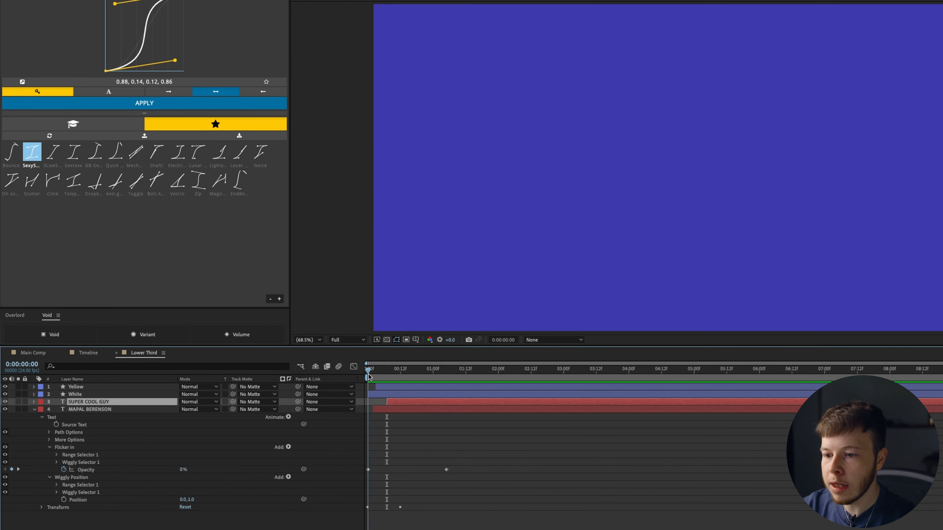
key("ctrl+v")
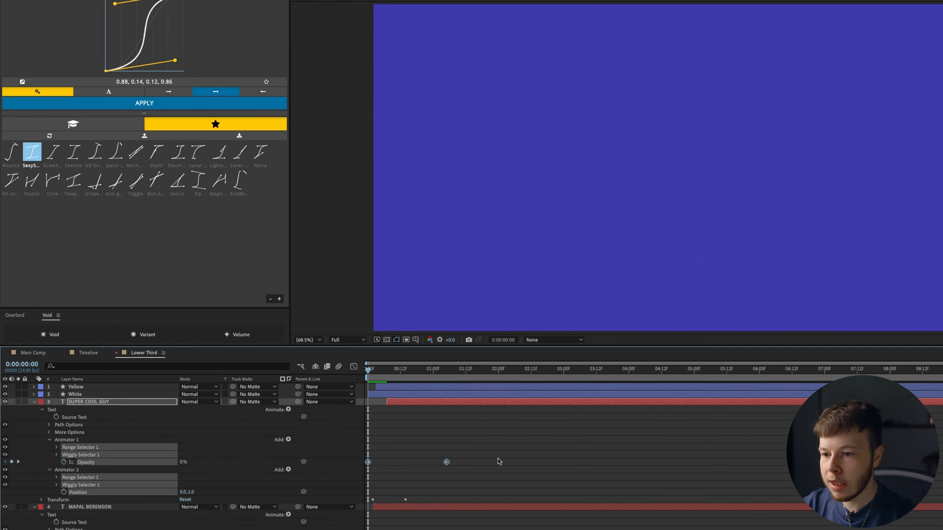
left_click(588, 457)
key("space")
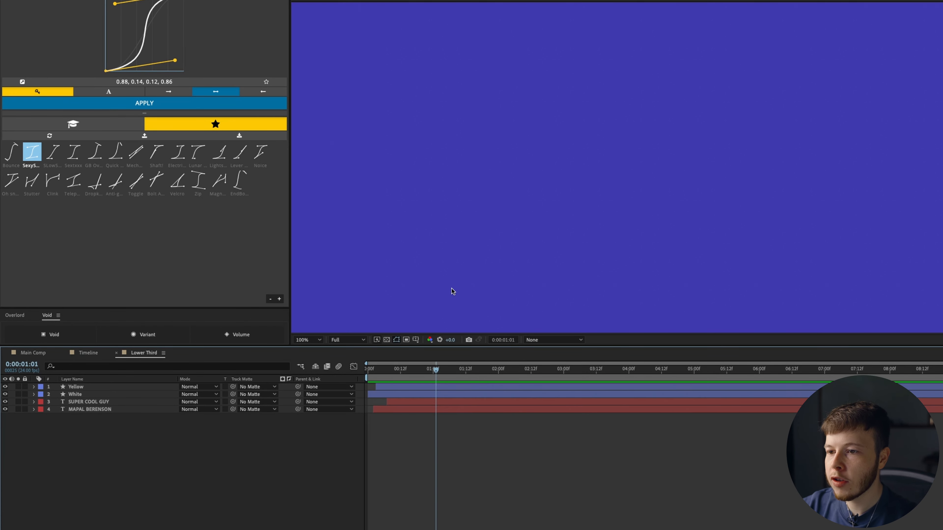
left_click_drag(451, 289, 563, 188)
key(".")
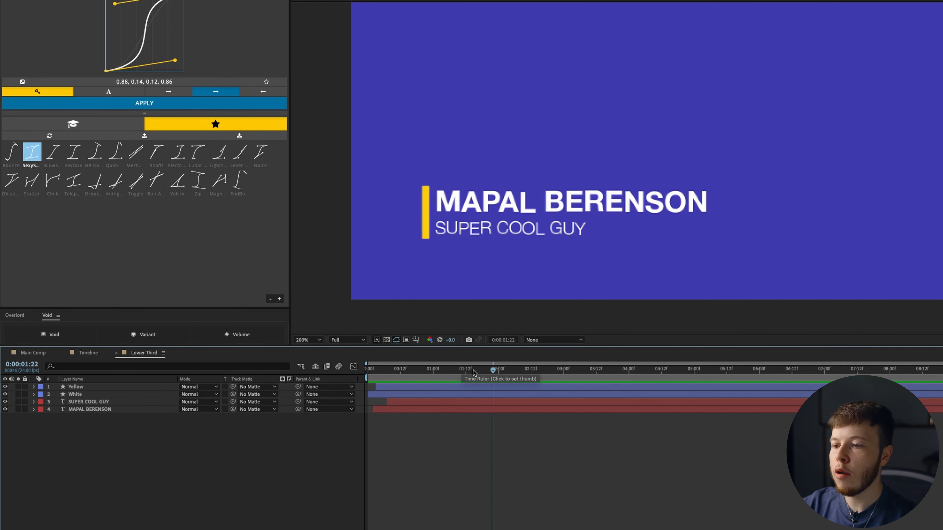
- Add Path keyframes to both the White and Yellow bars at the outro start
left_click(396, 394)
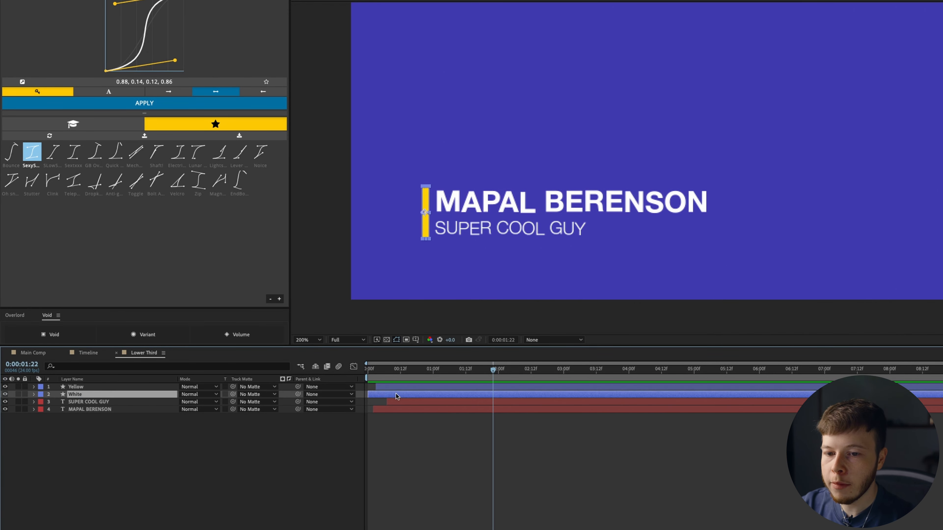
left_click(404, 386, "shift")
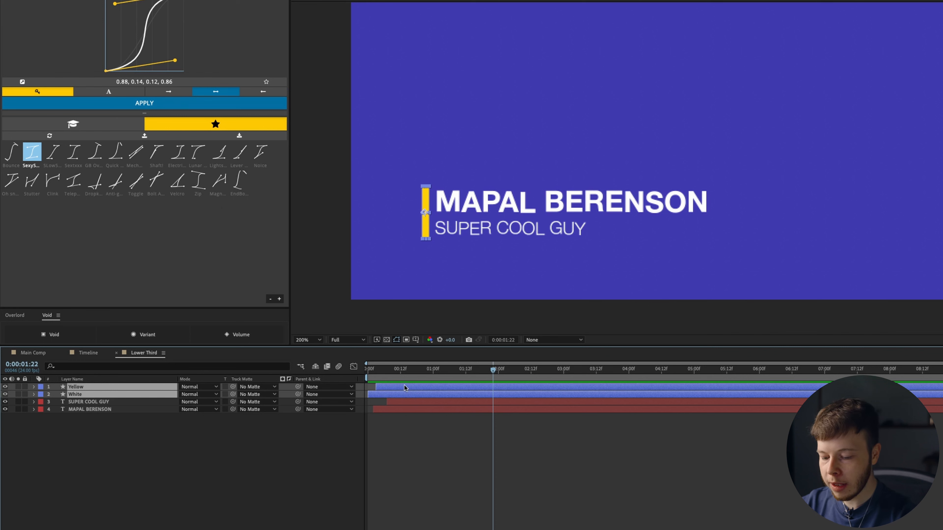
key("u")
left_click(459, 477)
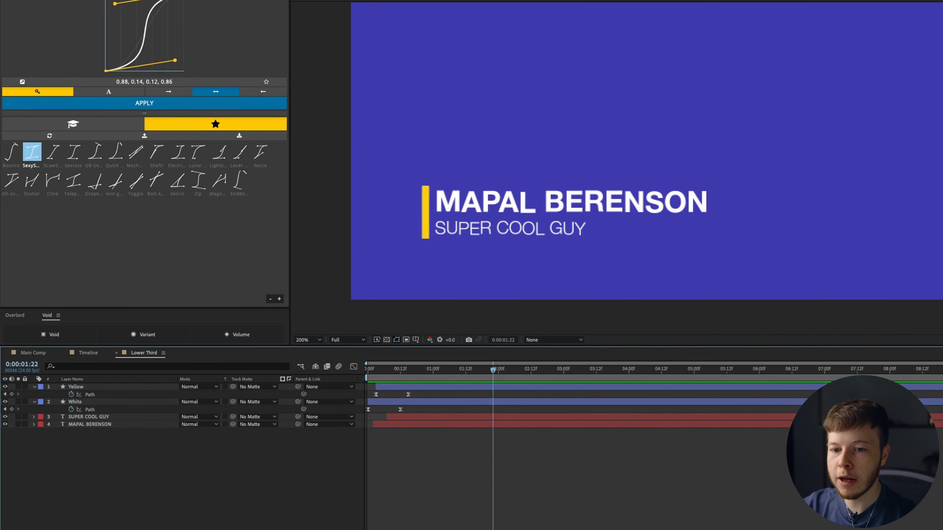
left_click(11, 410)
left_click(11, 394)
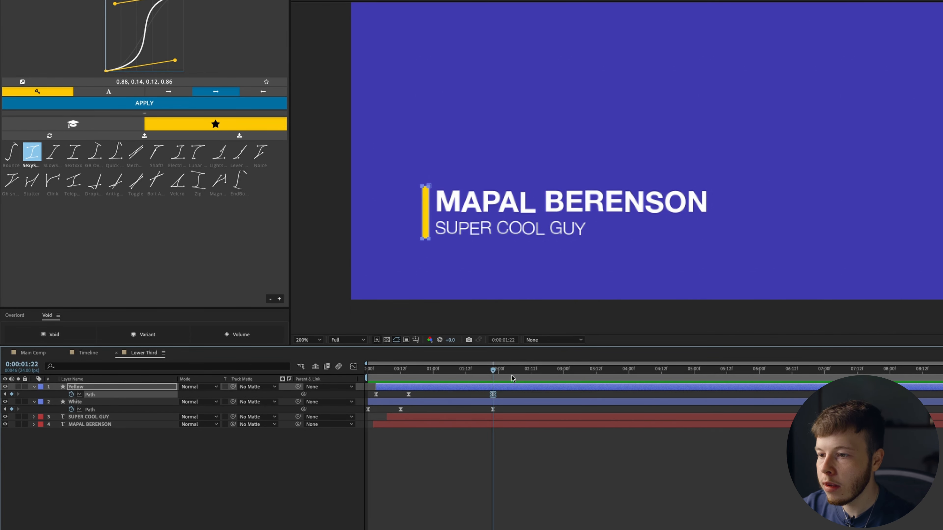
- At 0:00:02:12, stretch the White bar across the whole title
left_click_drag(511, 376, 531, 379)
left_click(115, 403)
scroll(549, 167, "up", 2)
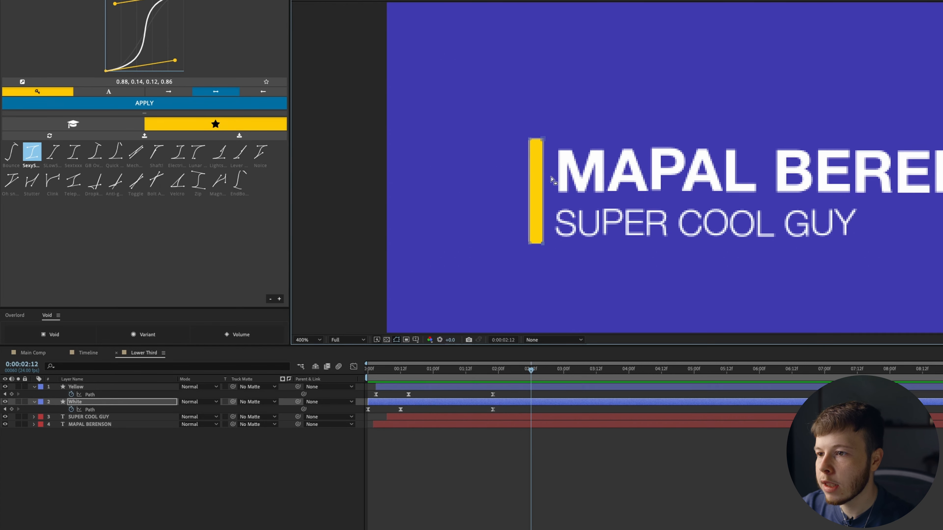
left_click_drag(624, 155, 426, 179)
left_click_drag(344, 164, 914, 179)
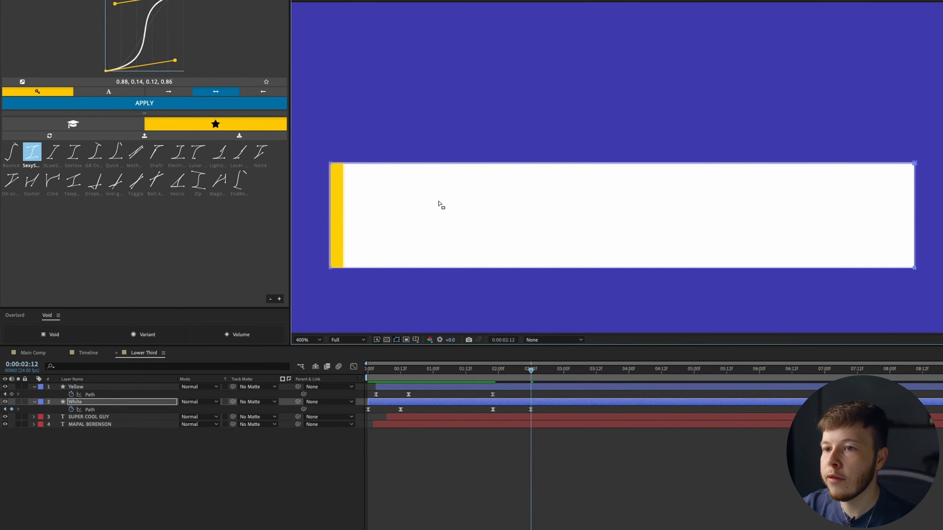
- Widen the Yellow bar across the title and delay its final keyframes slightly
left_click(118, 387)
left_click(95, 395)
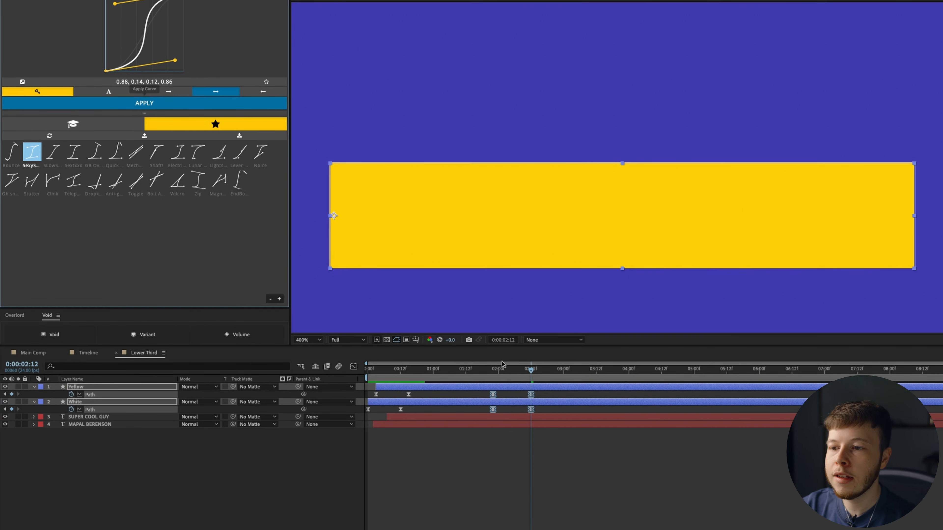
left_click(582, 475)
mouse_move(545, 393)
left_mouse_down()
mouse_move(492, 395)
mouse_move(504, 396)
mouse_move(494, 369)
mouse_move(542, 378)
left_mouse_up()
key("F2")
- Split the White layer at 0:00:02:16 and delete the leftover White 2 piece
left_click(560, 403)
key("ctrl+shift+d")
key("Delete")
- Add a Yellow bar Path keyframe at 0:00:02:17 and preview the outro
left_click(549, 386)
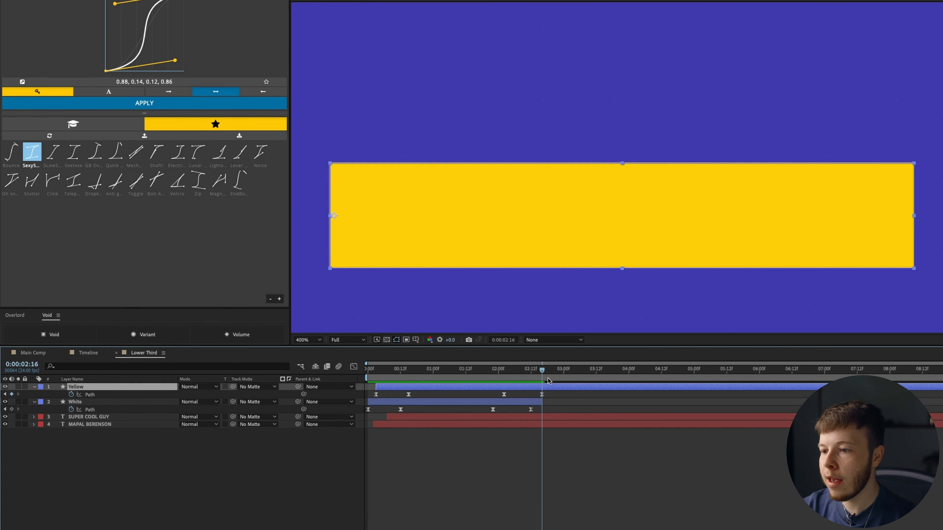
left_click_drag(542, 374, 546, 374)
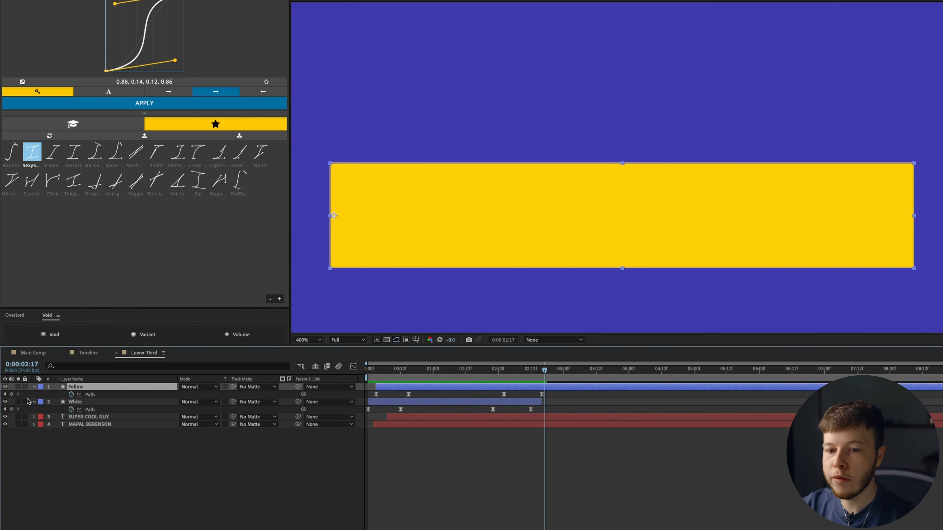
left_click(12, 394)
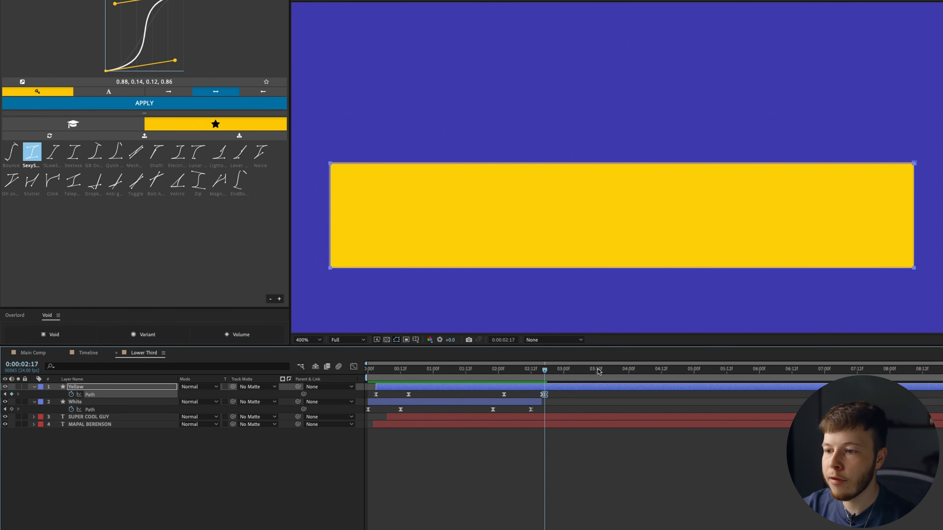
left_click_drag(554, 373, 578, 368)
left_click(109, 395)
left_click(333, 267)
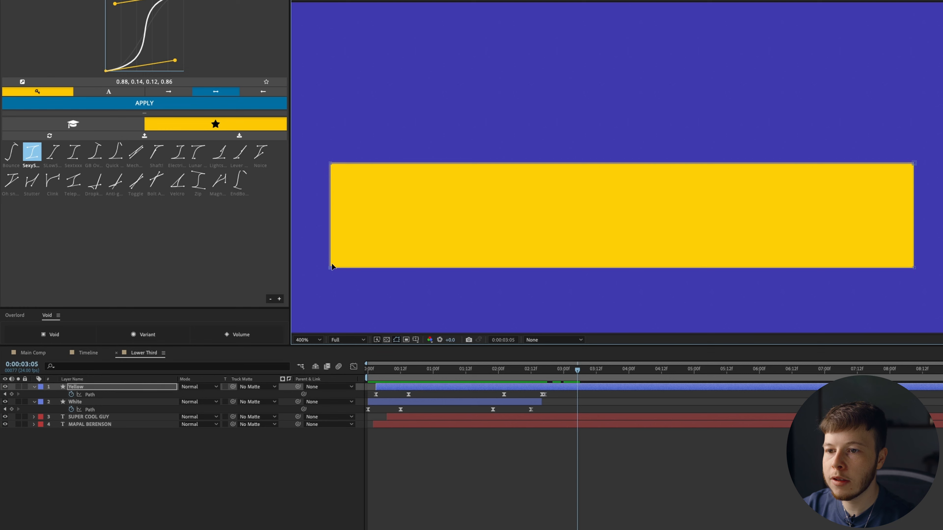
key("space")
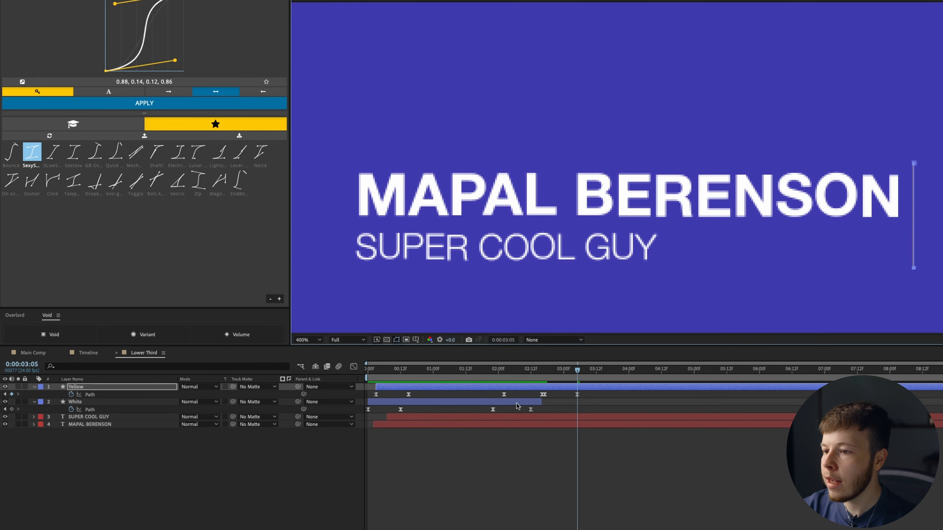
- End both text layers where yellow covers everything, then shift the bars' outro keyframes earlier
left_click(538, 378)
left_click_drag(537, 378, 542, 379)
left_click(533, 423, "shift")
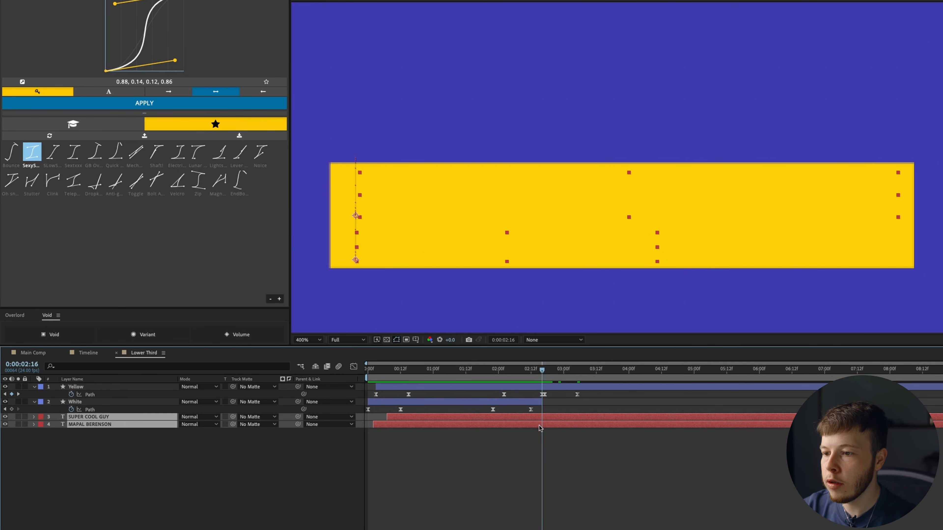
key("alt+bracketright")
key("F2")
key("shift+slash")
key("Page_Up")
key("Page_Up")
key("Page_Up")
key("Page_Up")
key("Page_Up")
key("Page_Up")
key("Page_Up")
key("Page_Up")
key("Page_Up")
key("Page_Up")
key("Page_Up")
key("Page_Up")
key("Page_Up")
key("Page_Up")
key("Page_Up")
key("Page_Up")
key("Page_Up")
key("Page_Up")
key("Page_Up")
key("Page_Up")
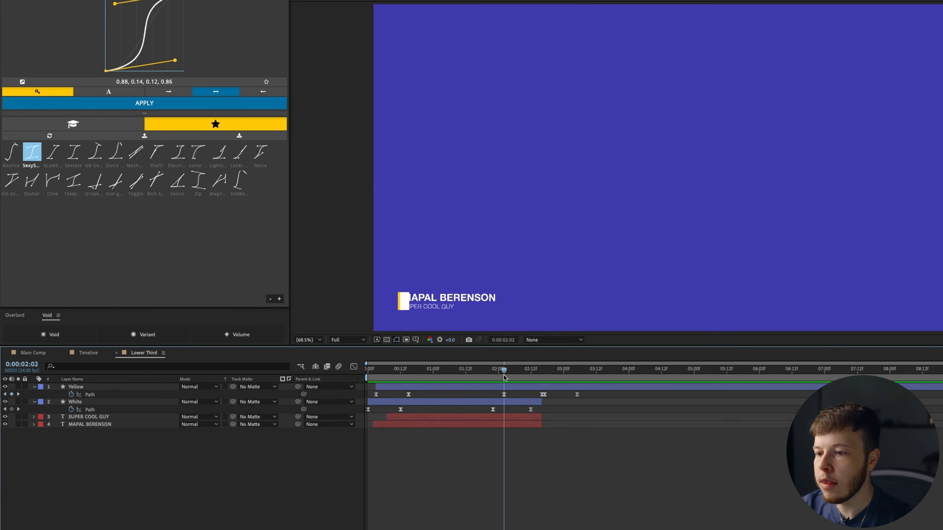
left_click_drag(591, 396, 515, 416)
- Nudge the Yellow bar's last keyframe slightly earlier and preview the lower-third outro
left_click_drag(561, 395, 516, 424)
left_click(508, 424, "shift")
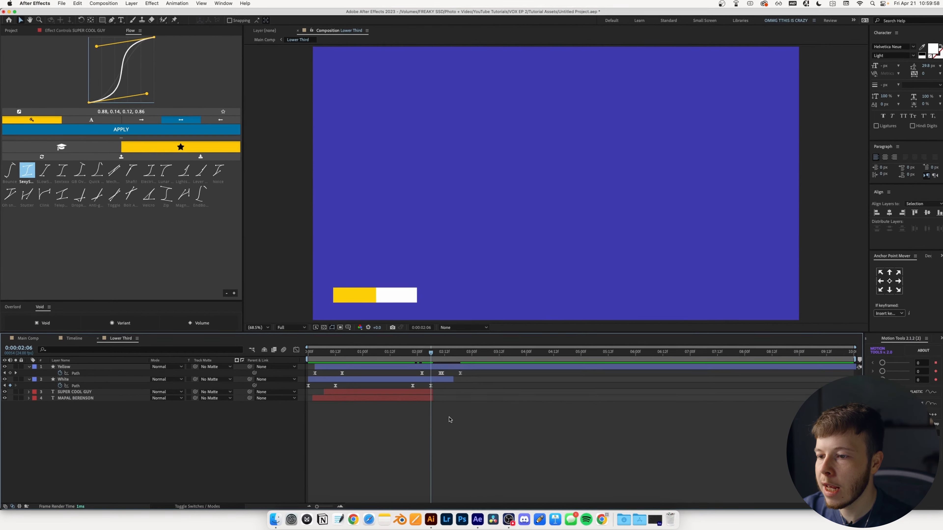
left_click_drag(514, 370, 479, 378)
key("space")
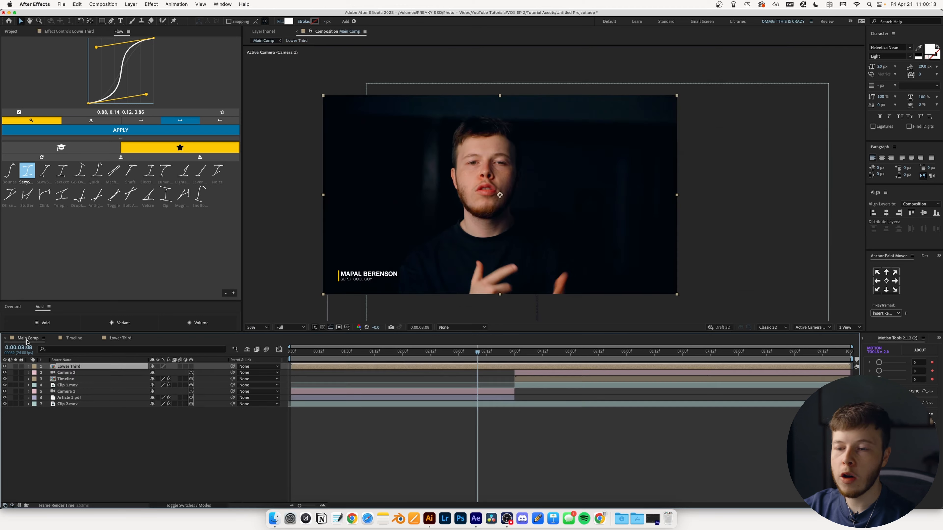
left_click(324, 357)
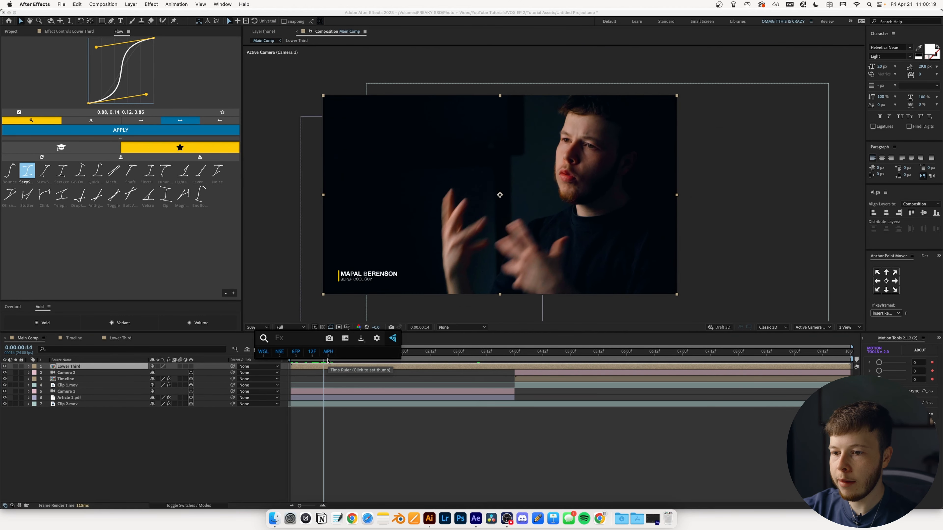
- Apply Posterize Time with a 12 fps frame rate, then check the Timeline layer's effects
key("ctrl+space")
type("pos")
key("Return")
left_click(131, 53)
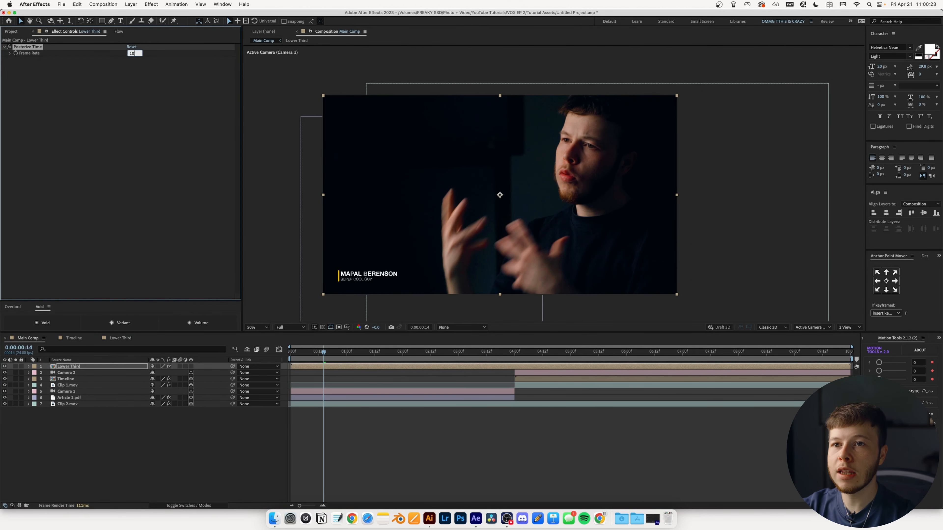
type("12")
key("Return")
left_click(70, 379)
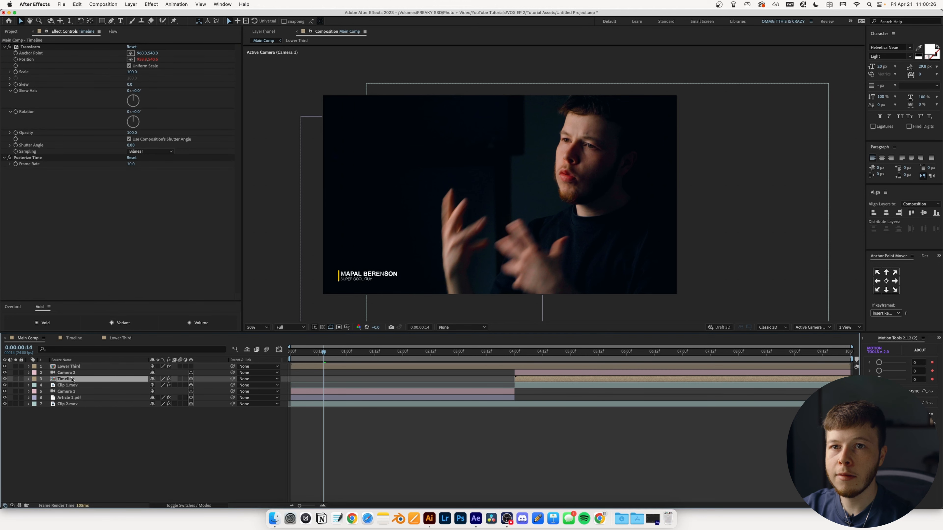